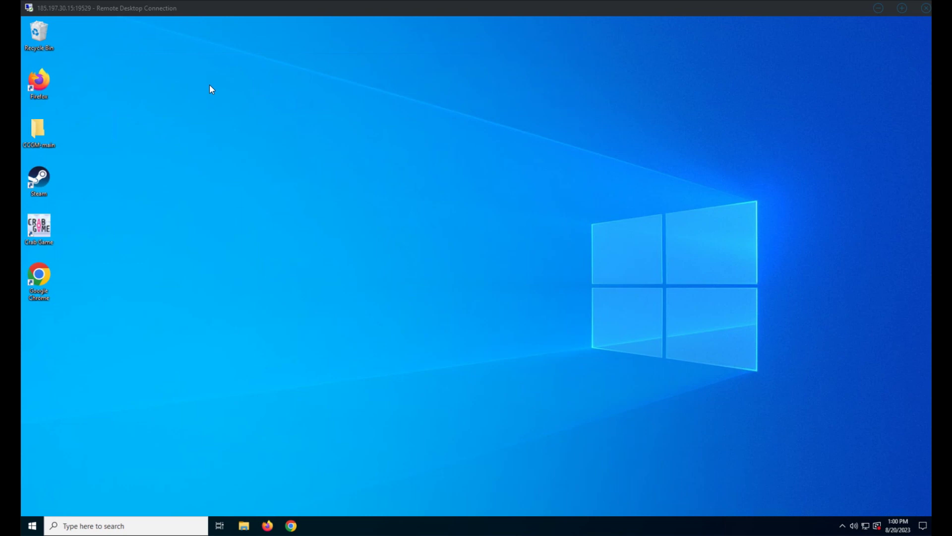
In Firefox, download the .NET Framework 4.8.1 Runtime from dotnet.microsoft.com/en-us/download/dotnet-framework/net481, run its installer and close the setup dialog.
{"action": "type", "text": "https://dotnet.microsoft.com/en-us/download/dotnet-framework/net481"}
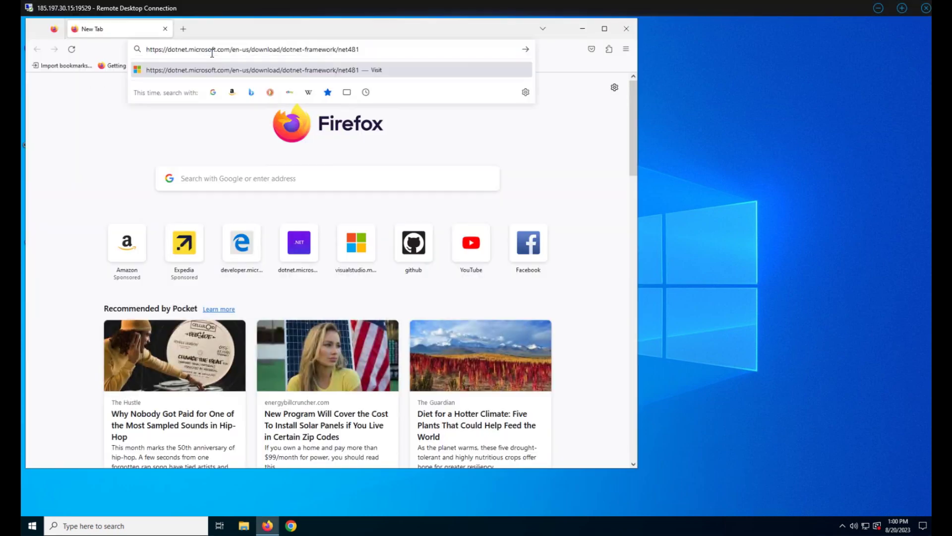
{"action": "key", "text": "Return"}
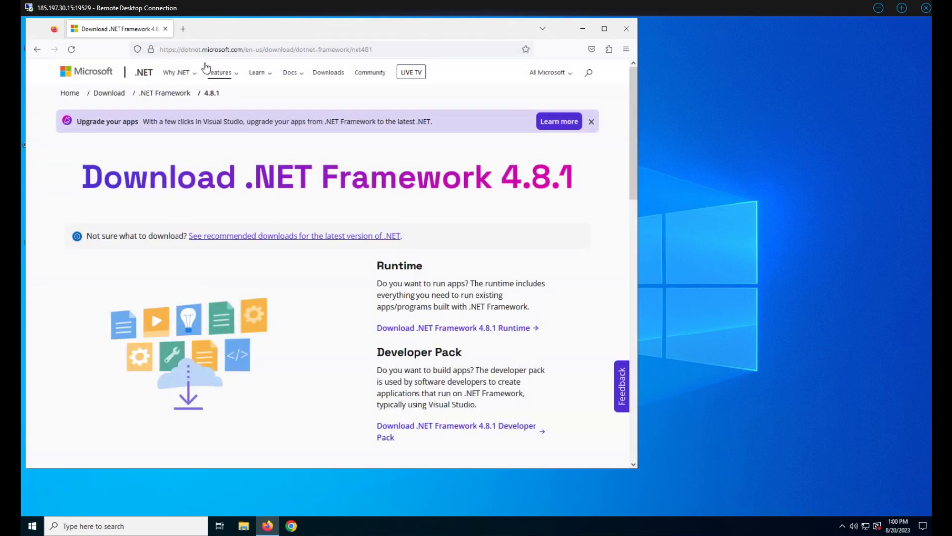
{"action": "left_click", "coordinate": [432, 330]}
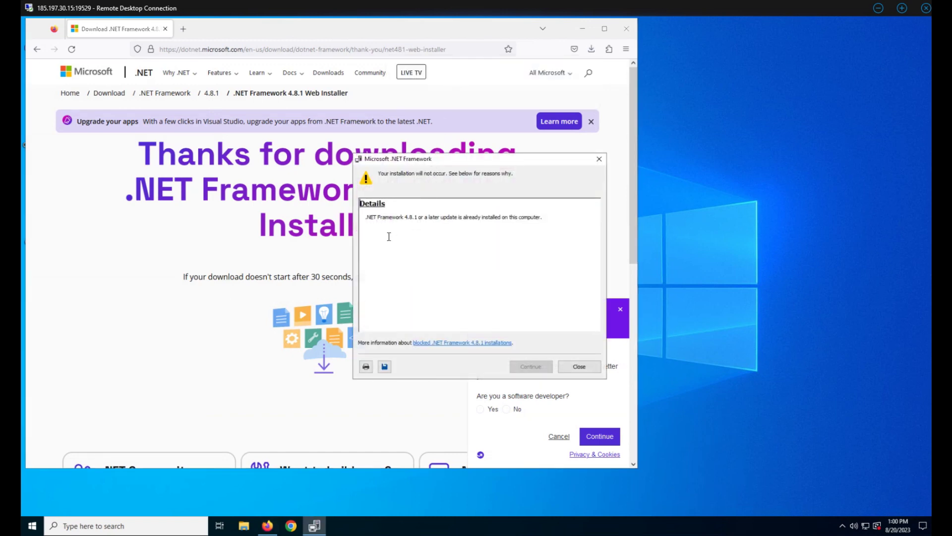
{"action": "left_click", "coordinate": [579, 366]}
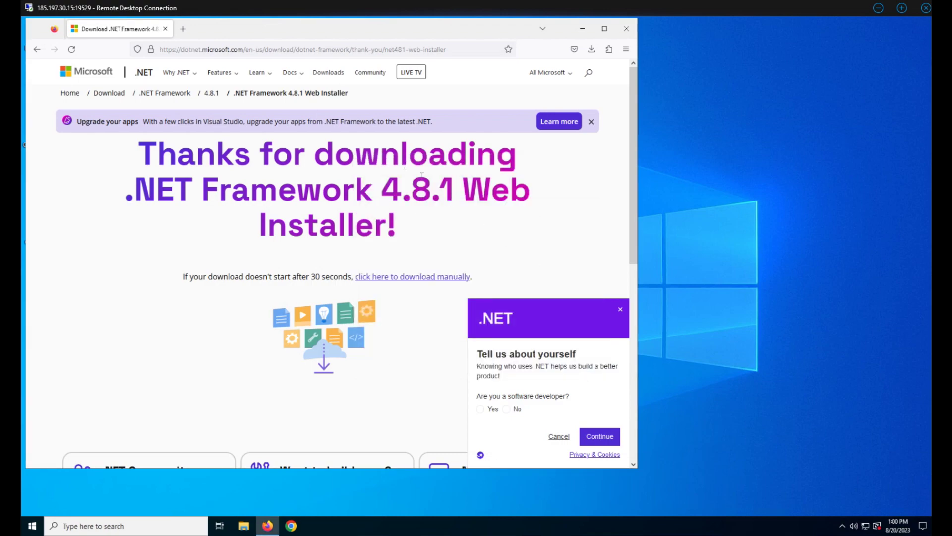
Download and install the x64 Evergreen Standalone WebView2 Runtime from developer.microsoft.com/en-us/microsoft-edge/webview2/#download-section in a new tab.
{"action": "key", "text": "ctrl+t"}
{"action": "type", "text": "https://developer.microsoft.com/en-us/microsoft-edge/webview2/#download-section"}
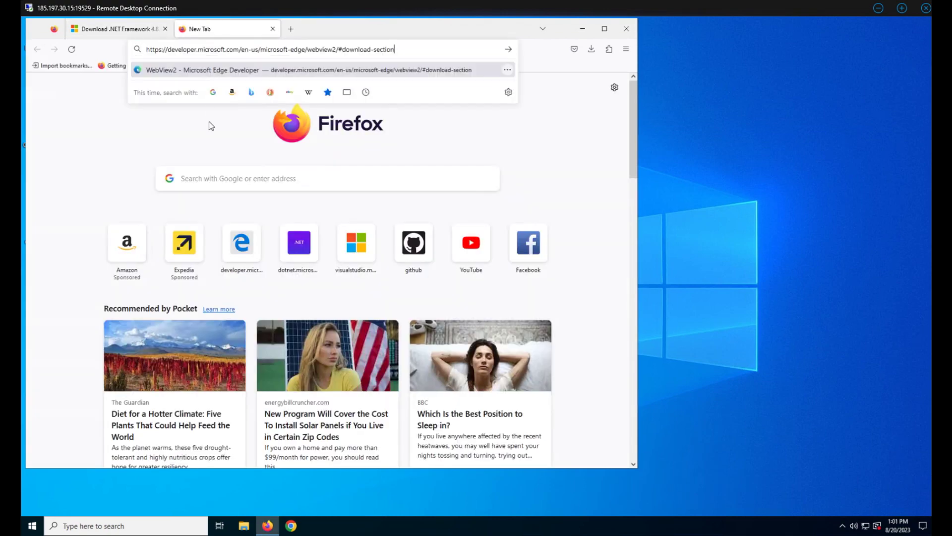
{"action": "key", "text": "Return"}
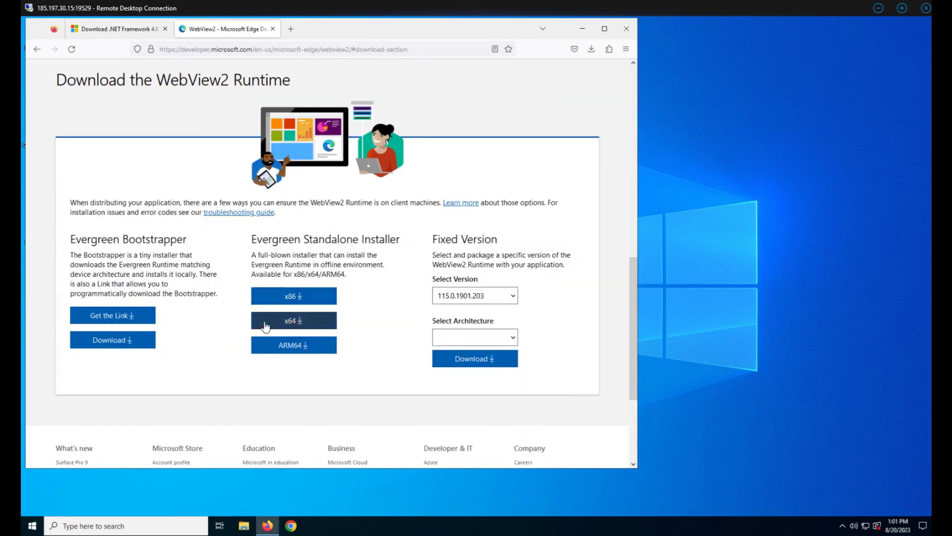
{"action": "left_click", "coordinate": [265, 326]}
{"action": "left_click", "coordinate": [472, 392]}
{"action": "left_click", "coordinate": [469, 75]}
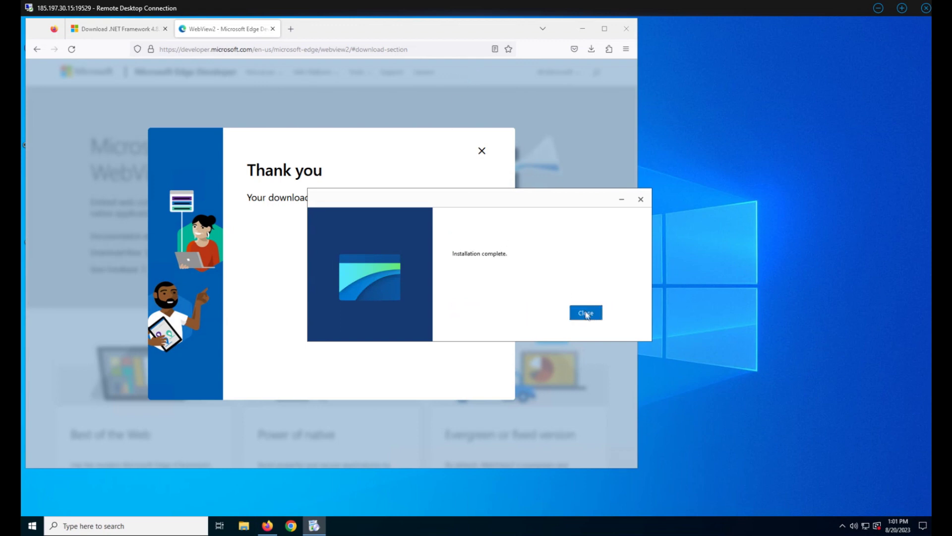
{"action": "left_click", "coordinate": [587, 313]}
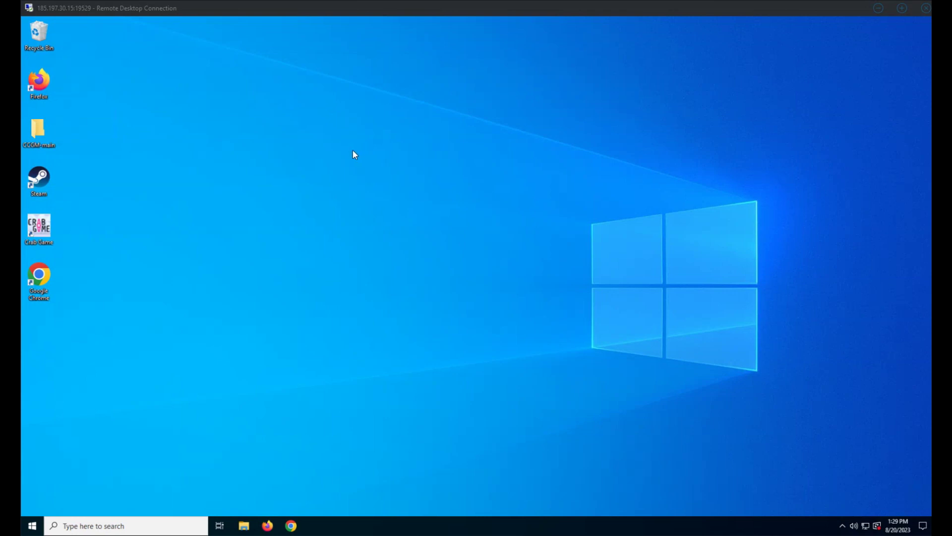
Start the CCGM Config Editor with launch.bat from the config_generator folder inside CCGM-main on the desktop.
{"action": "double_click", "coordinate": [39, 130]}
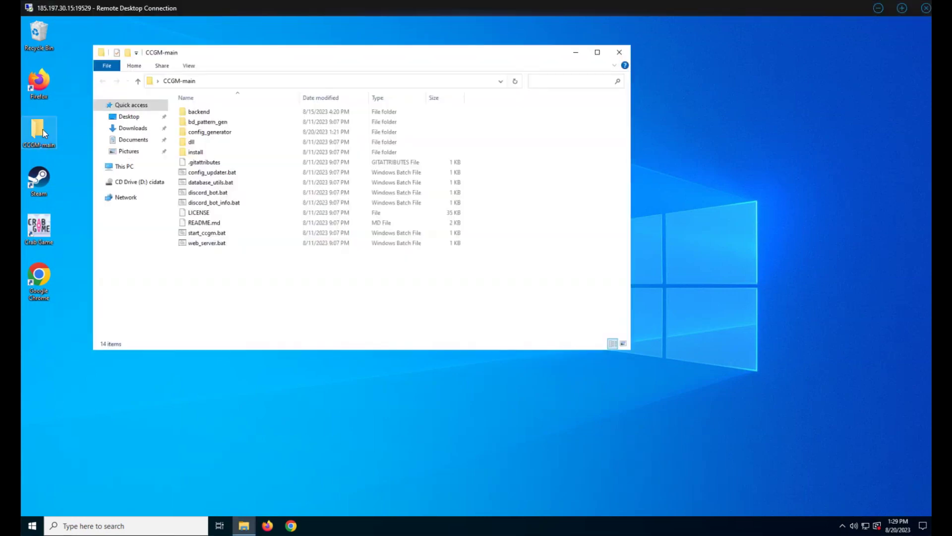
{"action": "double_click", "coordinate": [213, 132]}
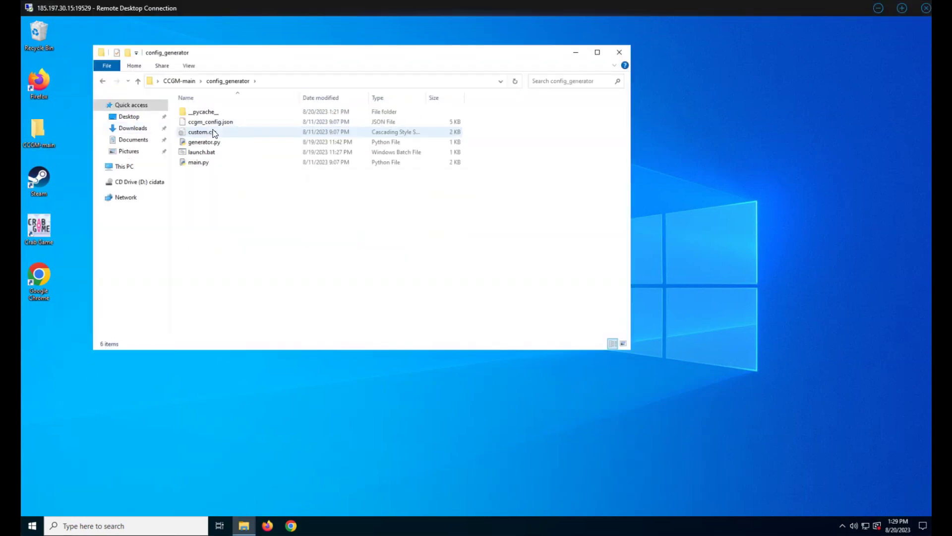
{"action": "double_click", "coordinate": [202, 152]}
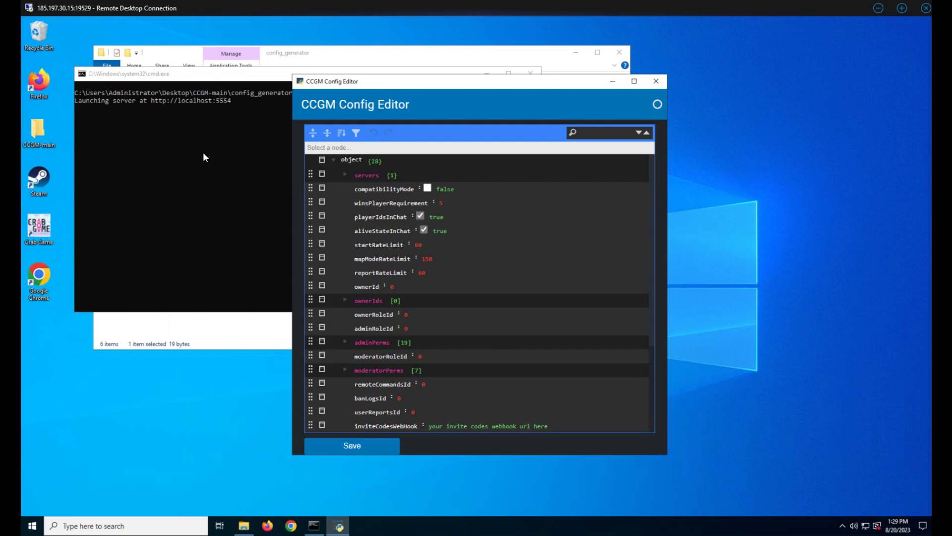
Rename the "my server name 1" entry under servers as "CCGM | Demo Server".
{"action": "left_click", "coordinate": [346, 175]}
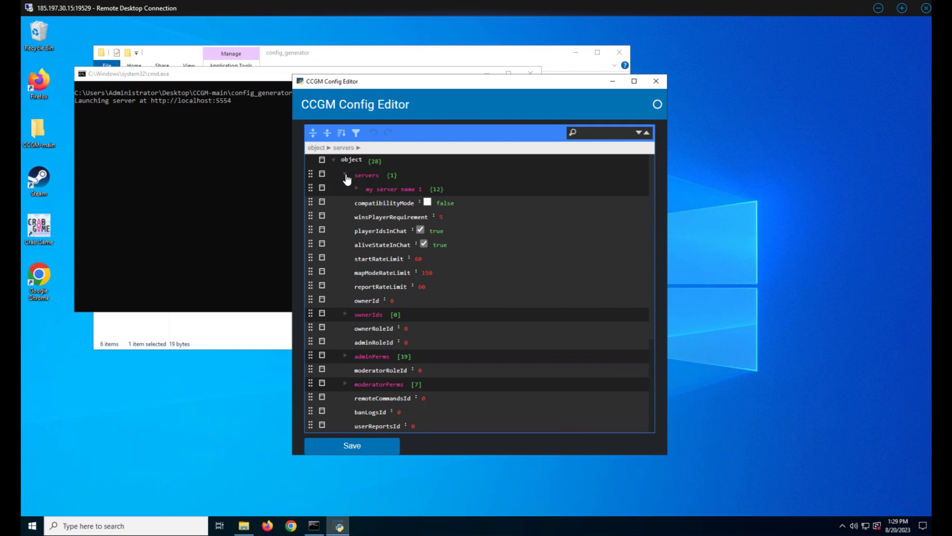
{"action": "triple_click", "coordinate": [367, 190]}
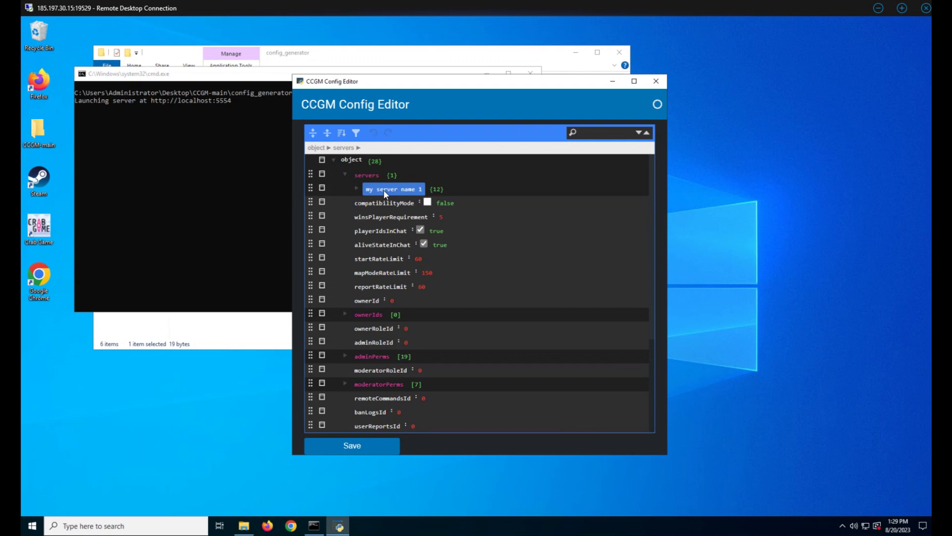
{"action": "key", "text": "BackSpace"}
{"action": "key", "text": "BackSpace"}
{"action": "key", "text": "BackSpace"}
{"action": "key", "text": "BackSpace"}
{"action": "key", "text": "BackSpace"}
{"action": "key", "text": "BackSpace"}
{"action": "key", "text": "BackSpace"}
{"action": "key", "text": "BackSpace"}
{"action": "key", "text": "BackSpace"}
{"action": "key", "text": "BackSpace"}
{"action": "key", "text": "BackSpace"}
{"action": "key", "text": "BackSpace"}
{"action": "key", "text": "BackSpace"}
{"action": "key", "text": "BackSpace"}
{"action": "key", "text": "BackSpace"}
{"action": "key", "text": "BackSpace"}
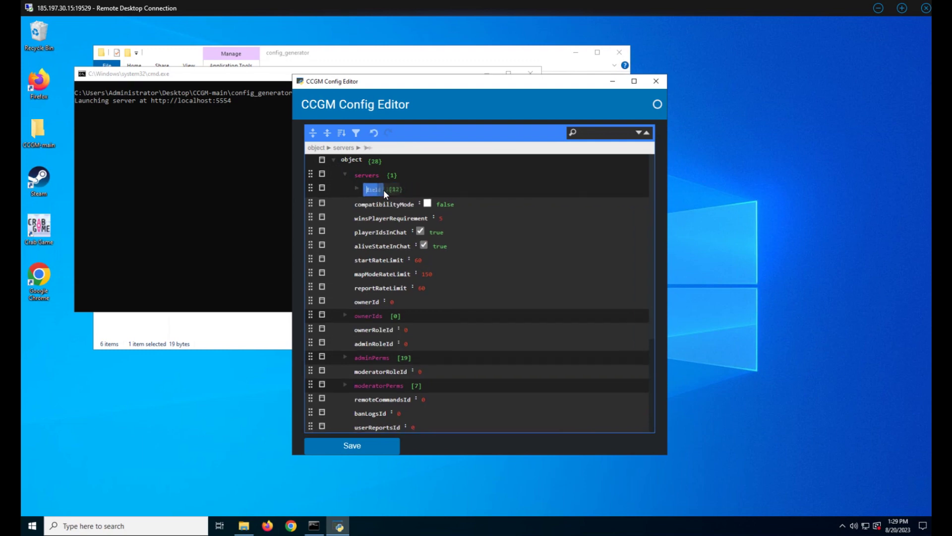
{"action": "type", "text": "CCGM | Demo Server"}
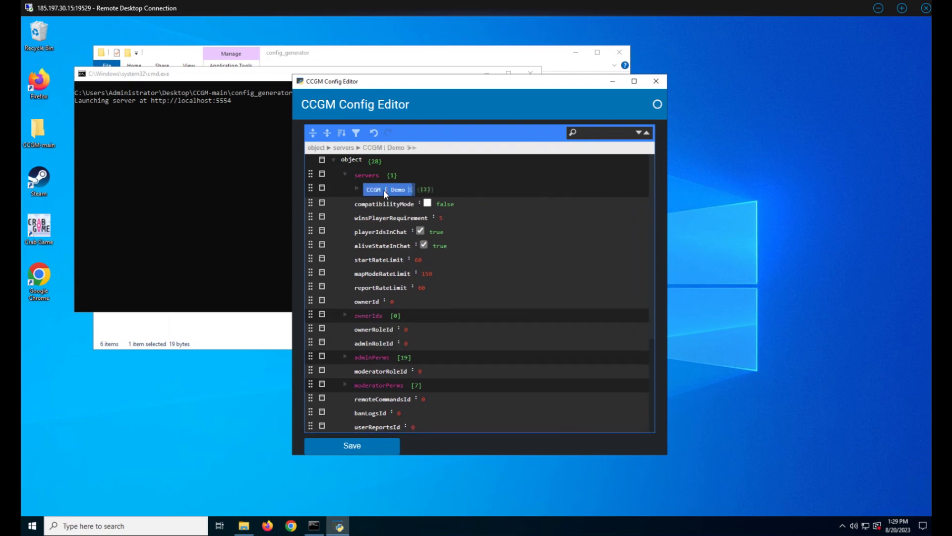
{"action": "left_click", "coordinate": [531, 222]}
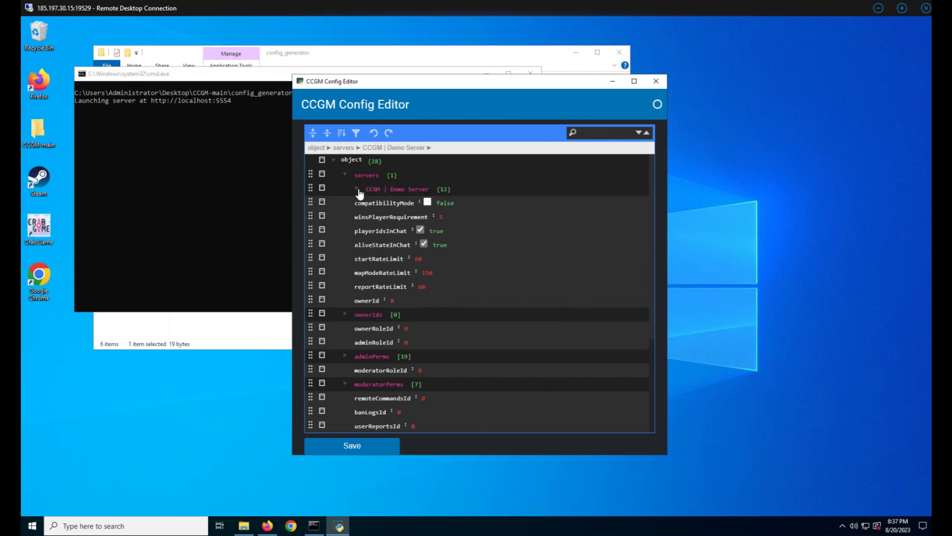
Expand the "CCGM | Demo Server" entry and set its shortName to demo.
{"action": "left_click", "coordinate": [359, 190]}
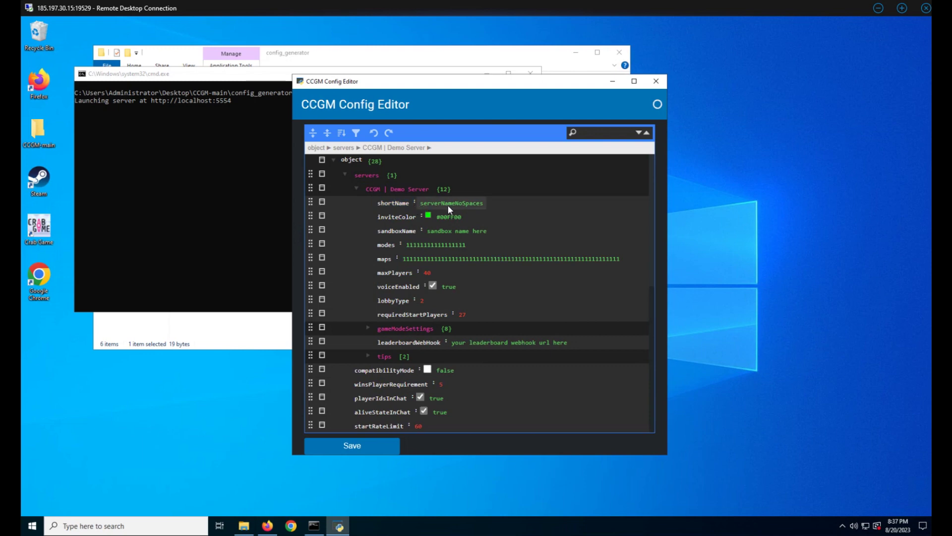
{"action": "double_click", "coordinate": [472, 201]}
{"action": "type", "text": "demo"}
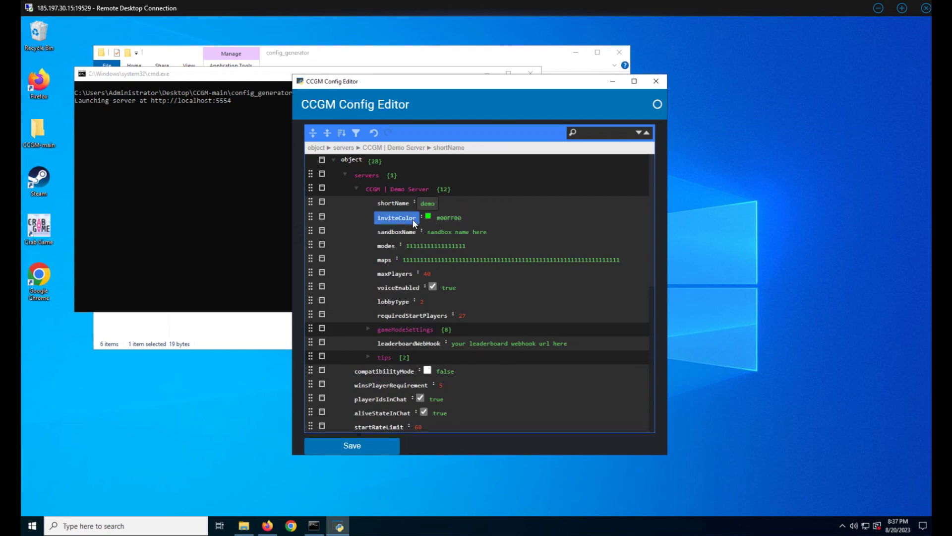
Pick red #f54242 in Google's color picker in Firefox and paste it as the demo server's inviteColor in the config editor.
{"action": "left_click", "coordinate": [269, 525]}
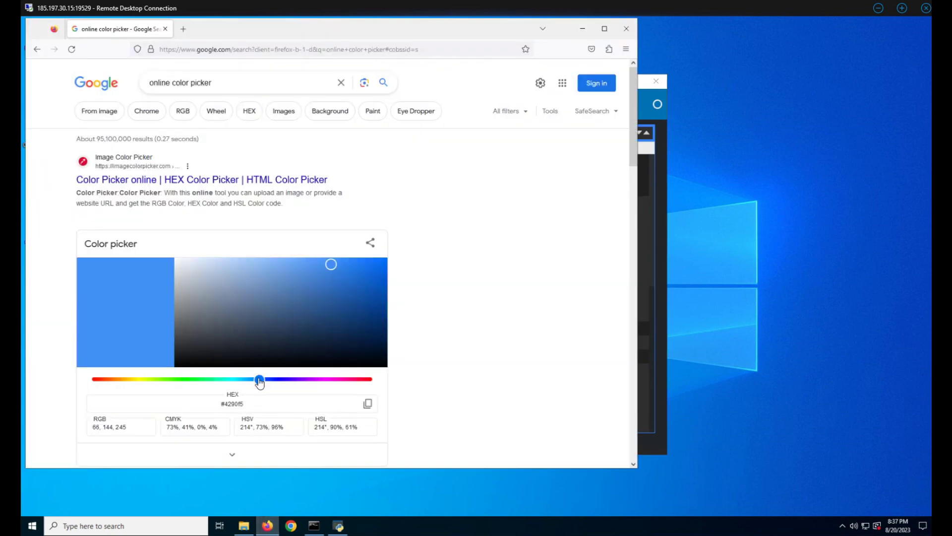
{"action": "left_click_drag", "start_coordinate": [259, 381], "coordinate": [32, 387]}
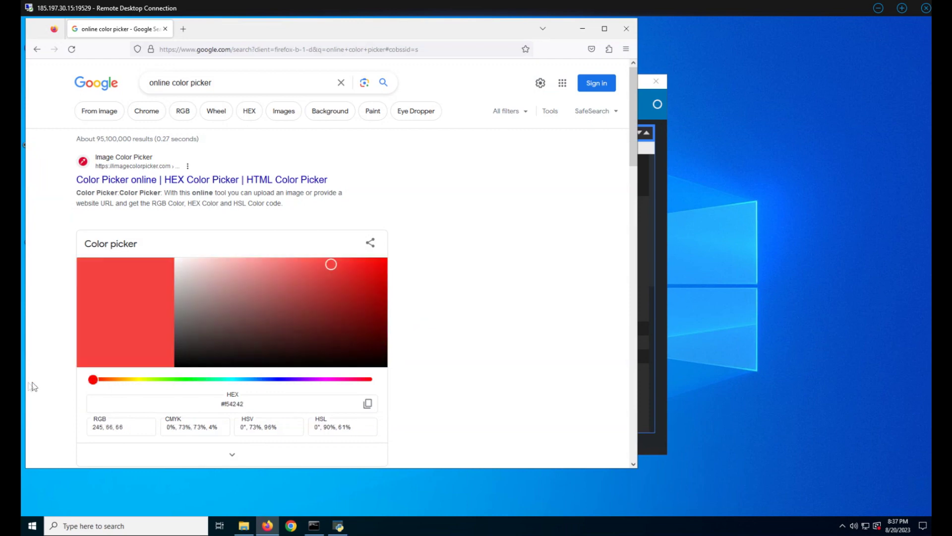
{"action": "left_click", "coordinate": [368, 405]}
{"action": "left_click", "coordinate": [583, 28]}
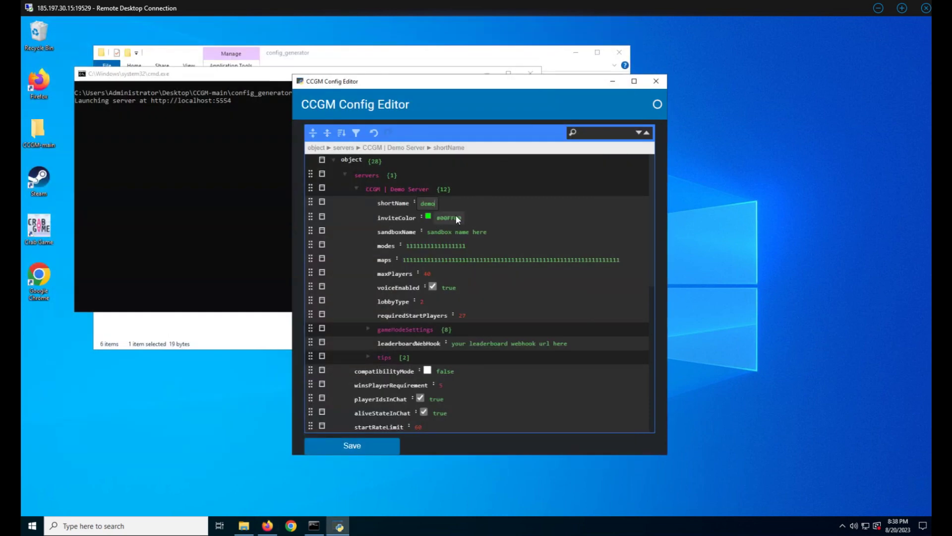
{"action": "left_click", "coordinate": [457, 217]}
{"action": "key", "text": "ctrl+v"}
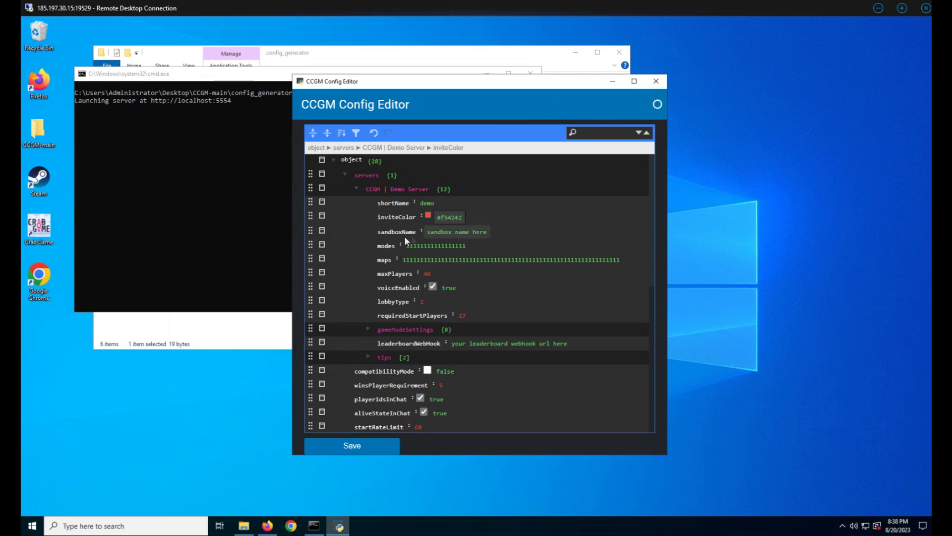
Clear the placeholder text from the demo server's sandboxName value.
{"action": "double_click", "coordinate": [395, 233]}
{"action": "left_click", "coordinate": [472, 234]}
{"action": "triple_click", "coordinate": [472, 231]}
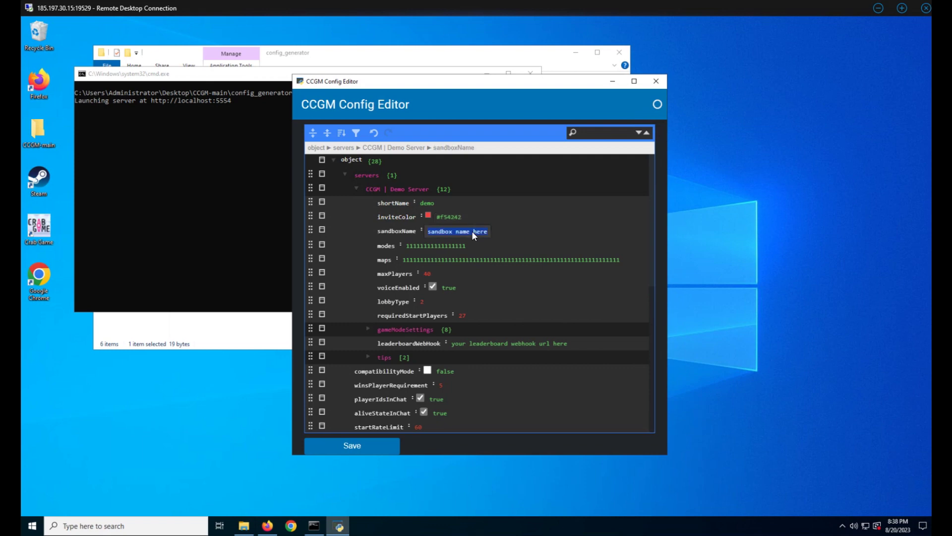
{"action": "key", "text": "BackSpace"}
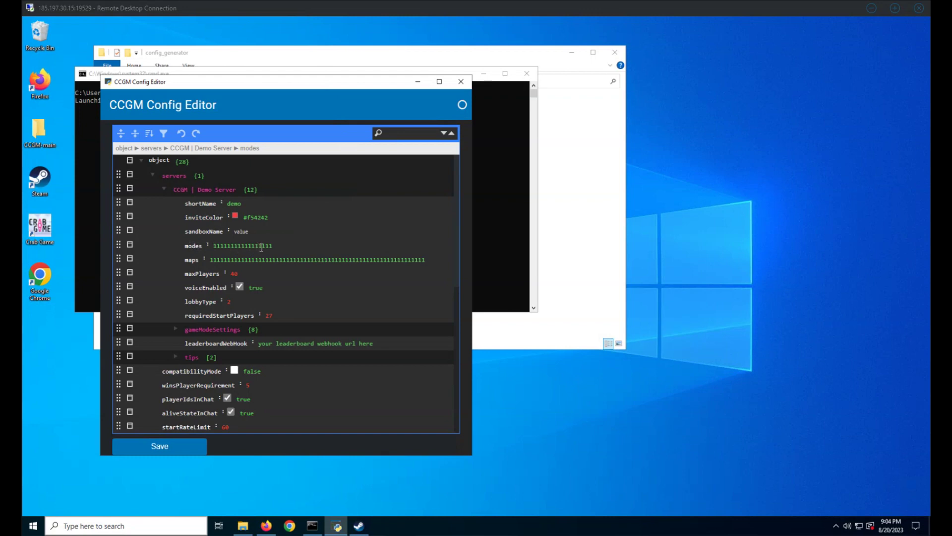
Clear the demo server's modes value and open the Maps & Modes settings for starting a game in Crab Game.
{"action": "double_click", "coordinate": [262, 246]}
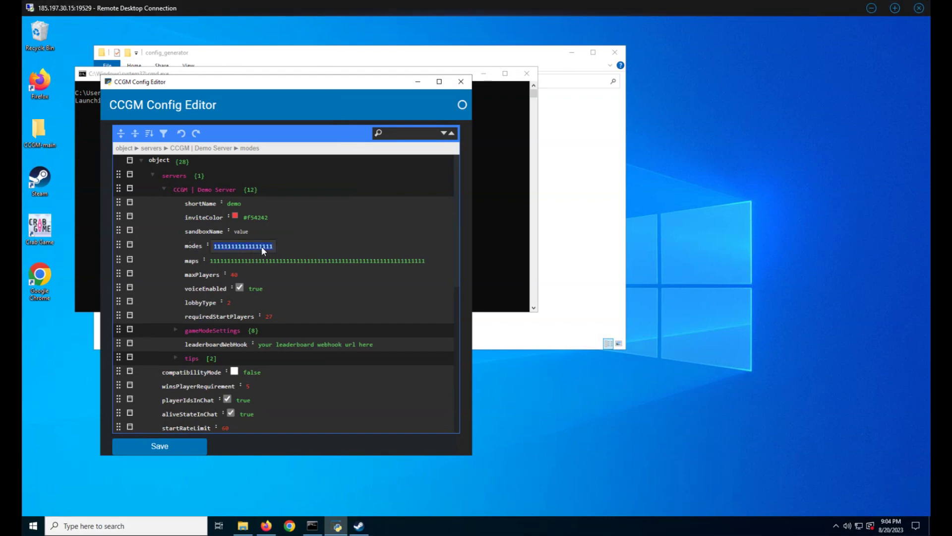
{"action": "key", "text": "BackSpace"}
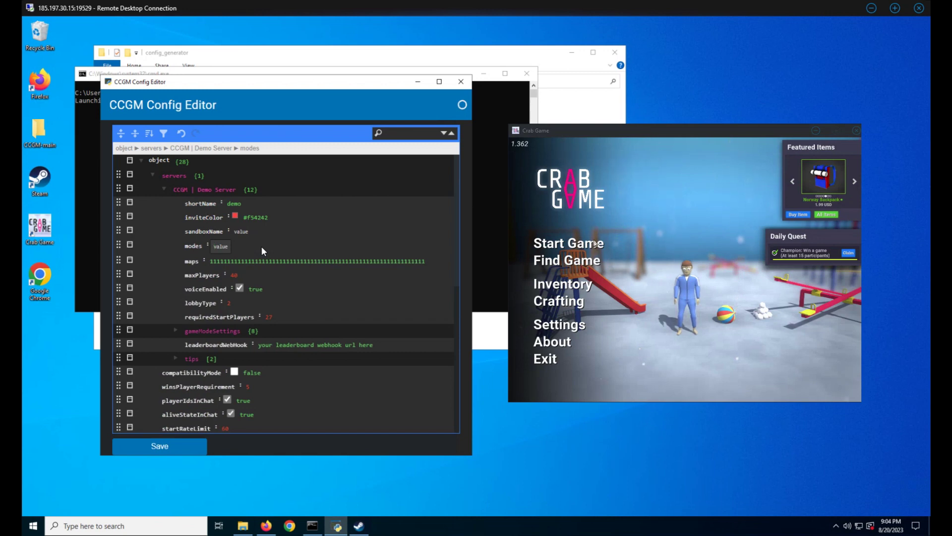
{"action": "left_click", "coordinate": [592, 244]}
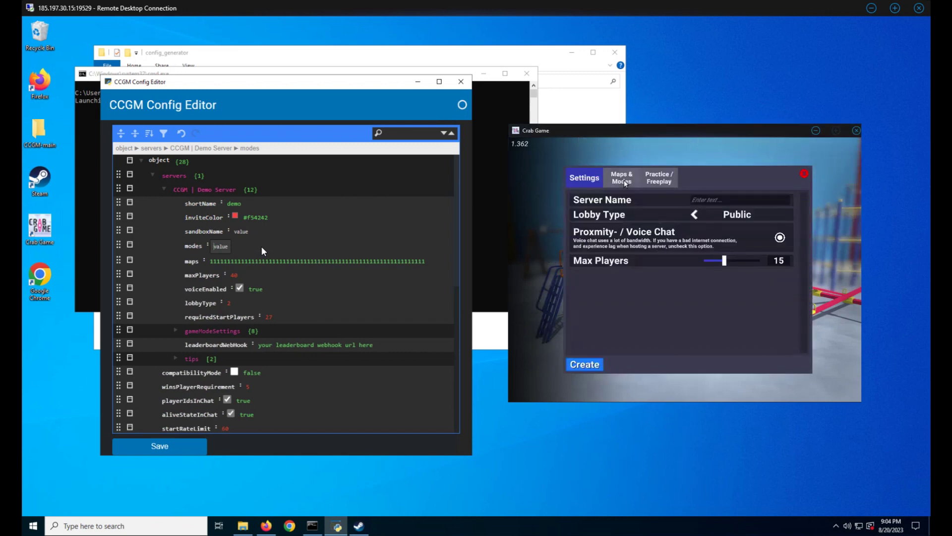
{"action": "left_click", "coordinate": [624, 181]}
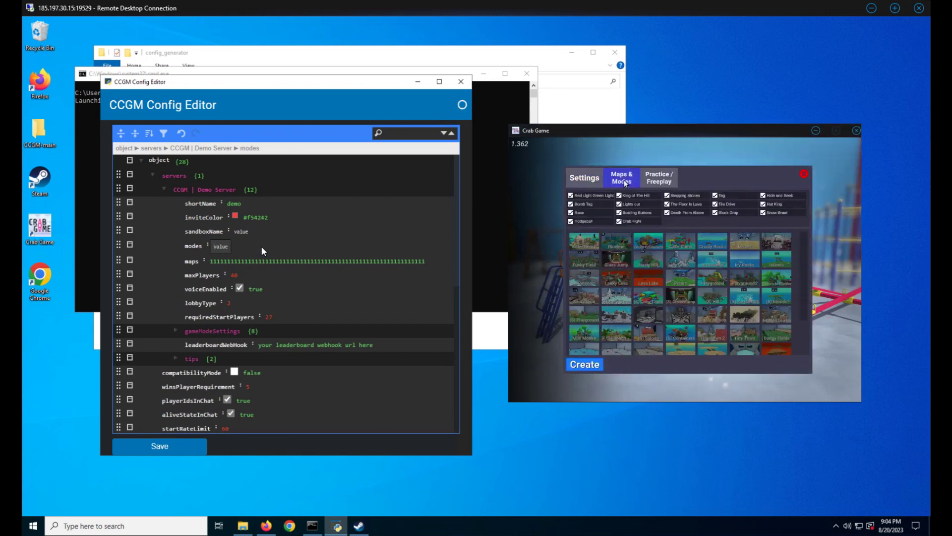
Disable game modes in Crab Game so only Tag, Lights Out, Death From Above, Block Drop and Crab Fight stay enabled.
{"action": "left_click", "coordinate": [571, 195]}
{"action": "left_click", "coordinate": [619, 195]}
{"action": "left_click", "coordinate": [667, 195]}
{"action": "left_click", "coordinate": [762, 195]}
{"action": "left_click", "coordinate": [763, 204]}
{"action": "left_click", "coordinate": [571, 204]}
{"action": "left_click", "coordinate": [667, 203]}
{"action": "left_click", "coordinate": [715, 204]}
{"action": "left_click", "coordinate": [570, 212]}
{"action": "left_click", "coordinate": [619, 213]}
{"action": "left_click", "coordinate": [763, 212]}
{"action": "left_click", "coordinate": [570, 221]}
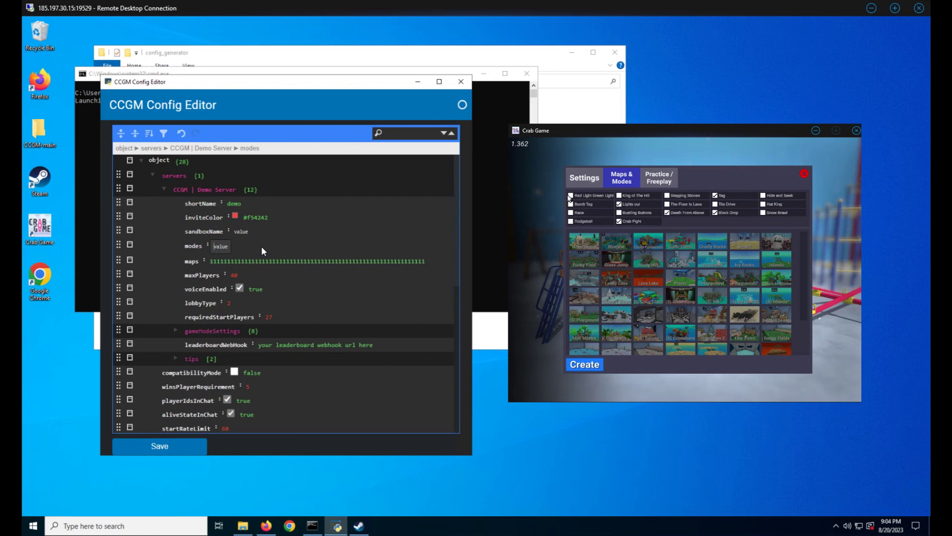
{"action": "type", "text": "000"}
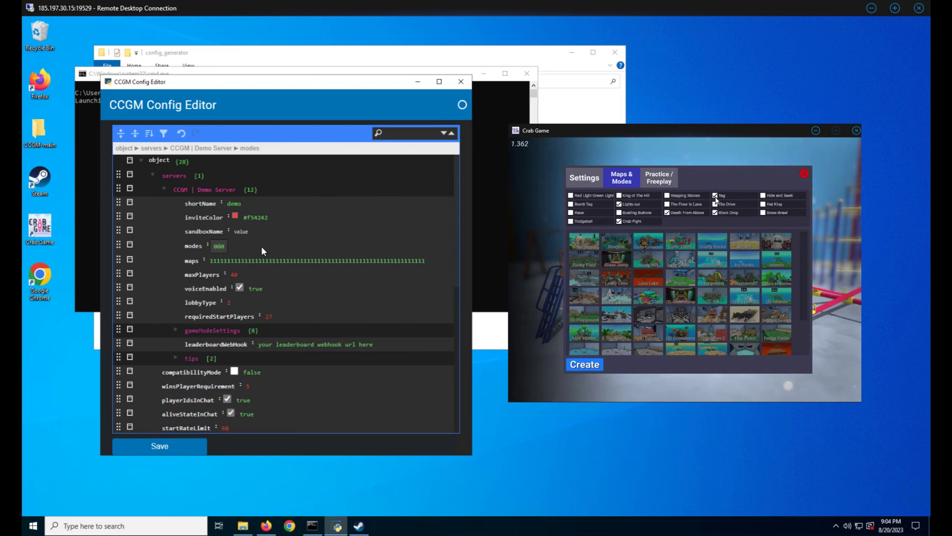
{"action": "type", "text": "1001000001"}
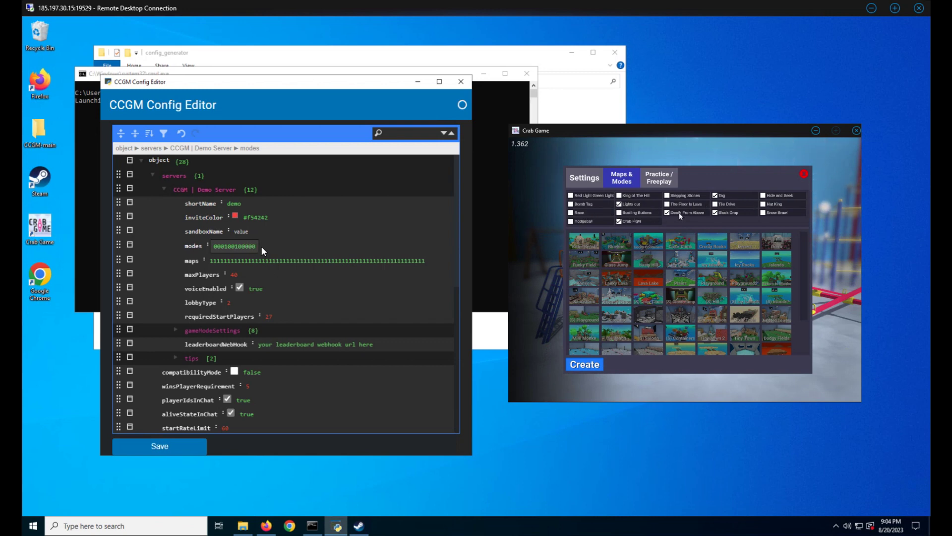
{"action": "type", "text": "1001"}
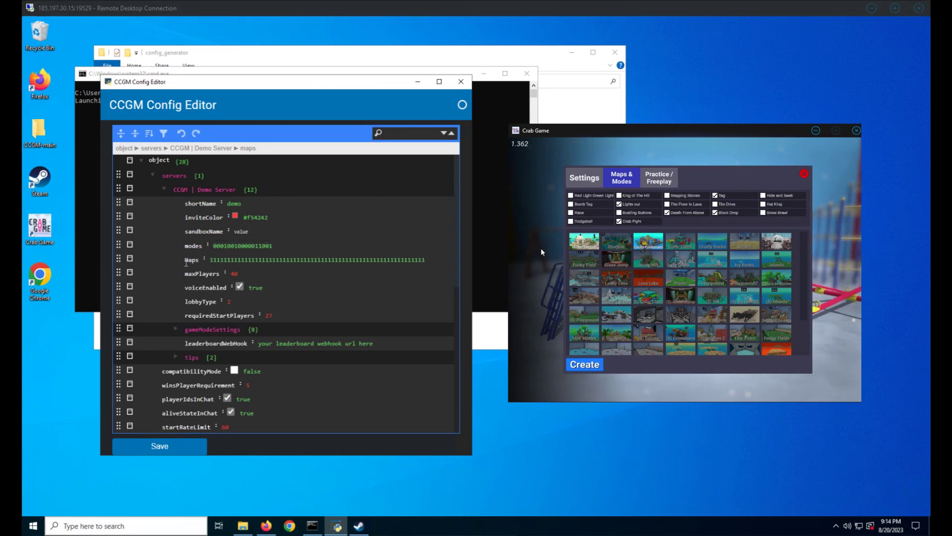
Replace the demo server's maps value with a digit string using 1 for each map enabled in Crab Game and 0 for each disabled one.
{"action": "double_click", "coordinate": [275, 260]}
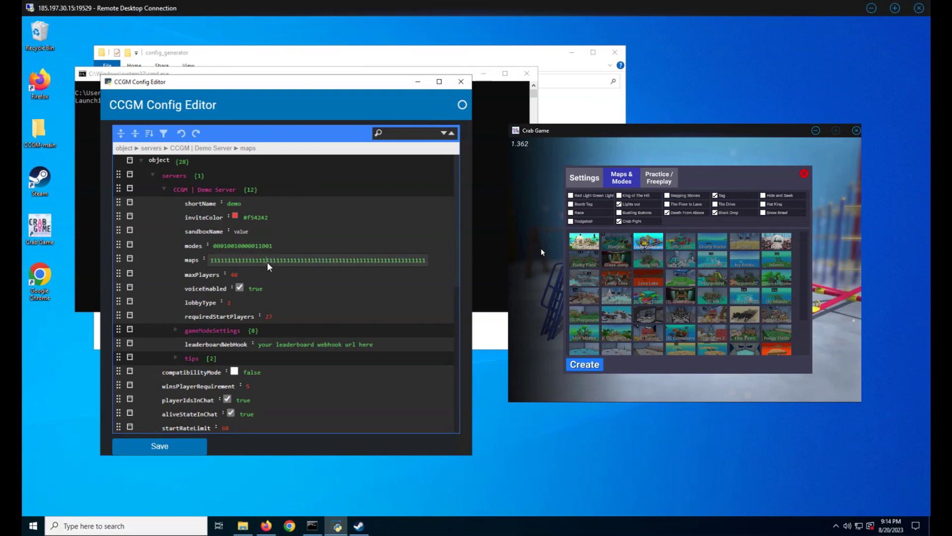
{"action": "key", "text": "BackSpace"}
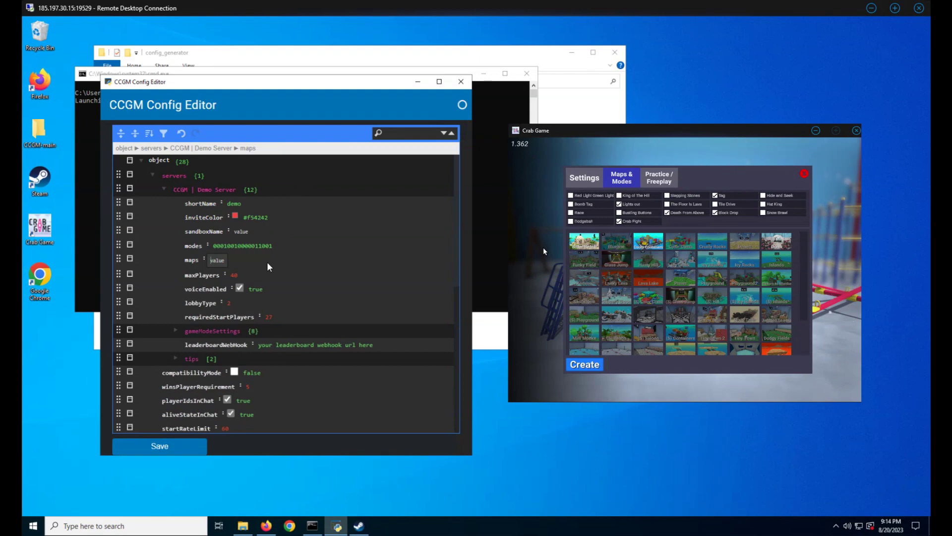
{"action": "type", "text": "10"}
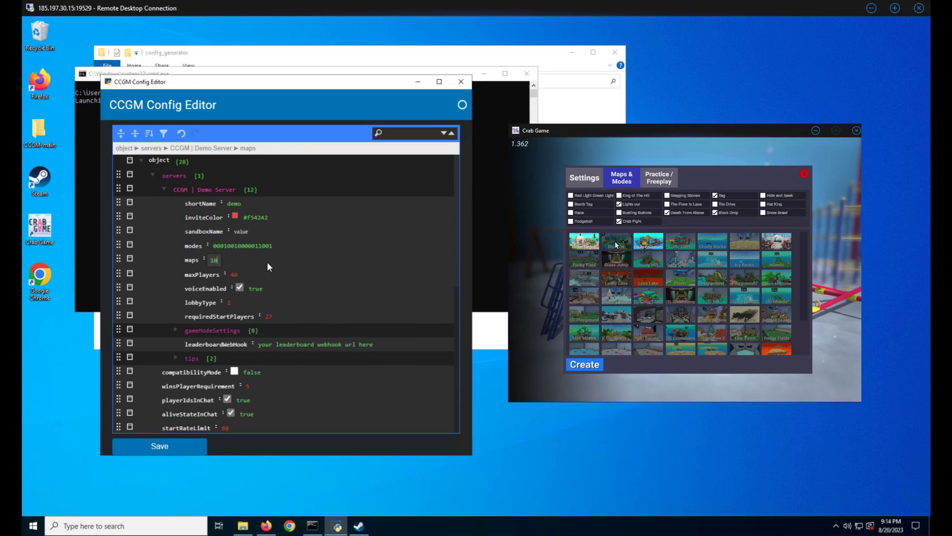
{"action": "type", "text": "10001000"}
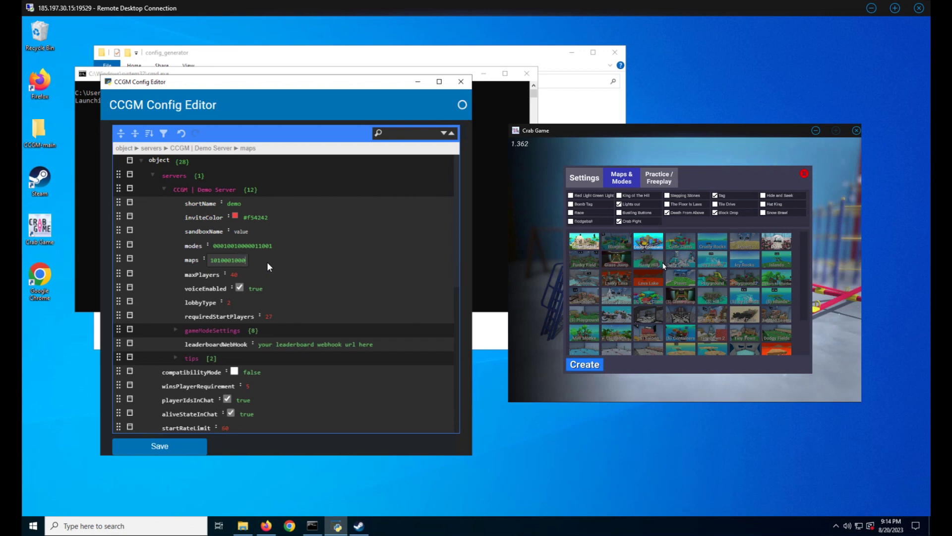
{"action": "type", "text": "00000"}
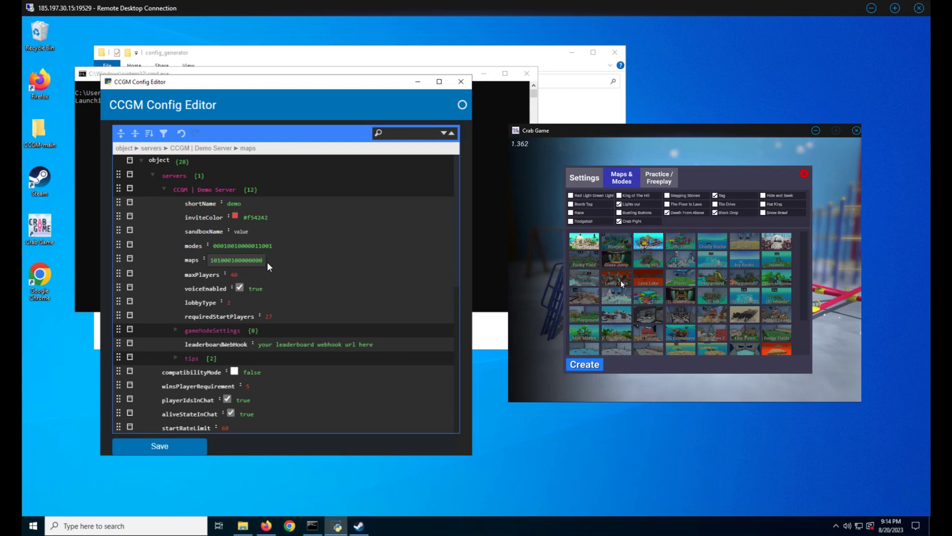
{"action": "type", "text": "000000000000"}
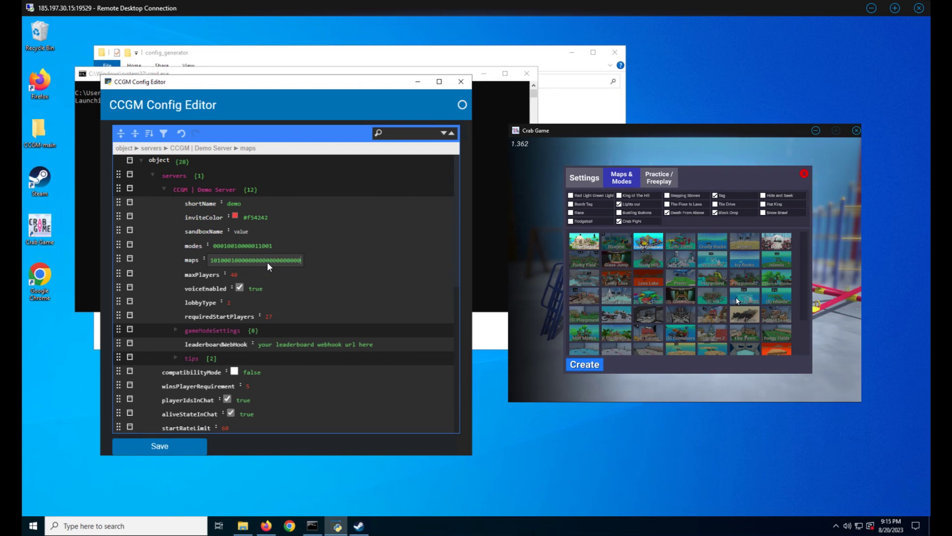
{"action": "type", "text": "0000000"}
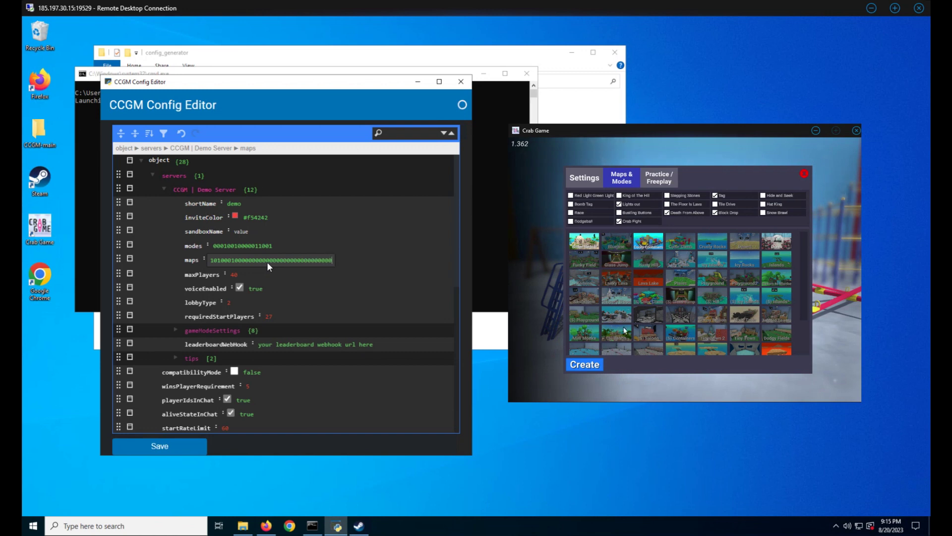
{"action": "type", "text": "000000000"}
{"action": "scroll", "coordinate": [773, 335], "scroll_direction": "down", "scroll_amount": 3}
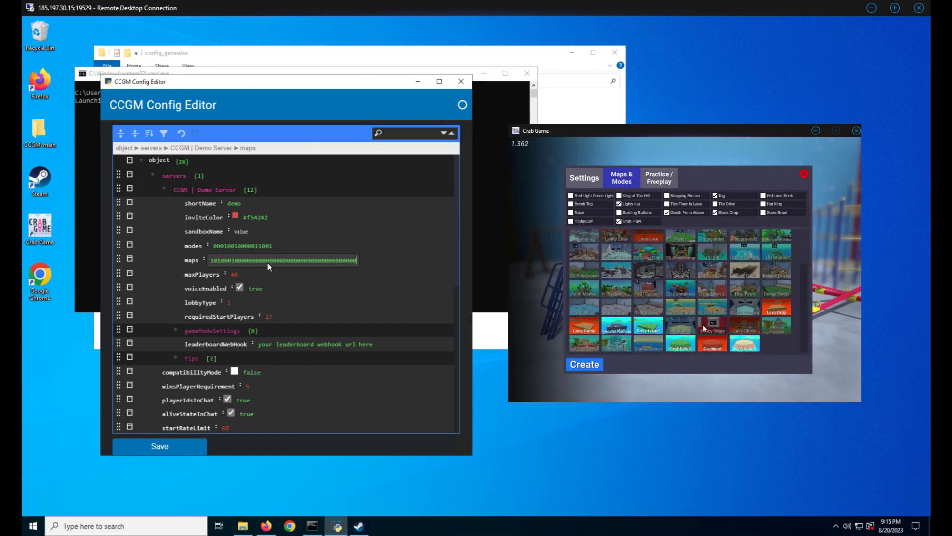
{"action": "type", "text": "0000000000011"}
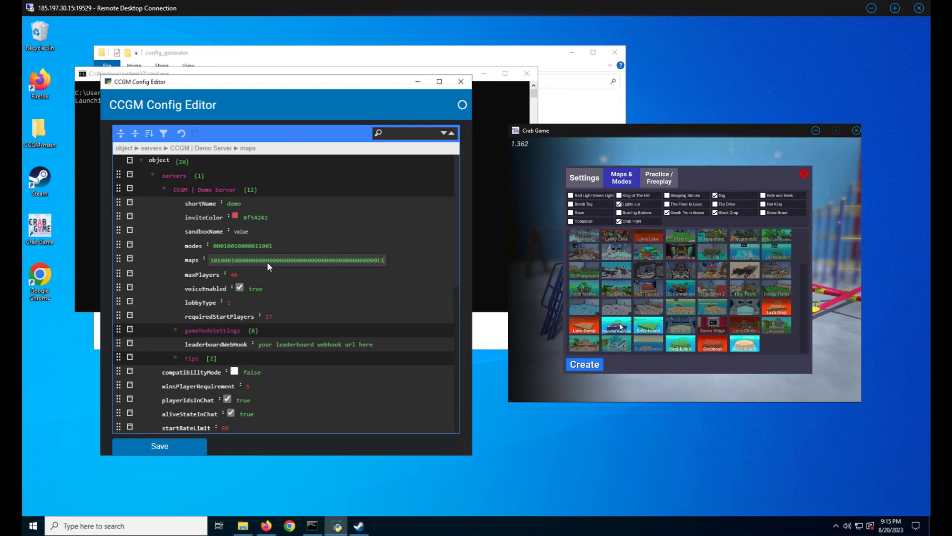
{"action": "type", "text": "110000"}
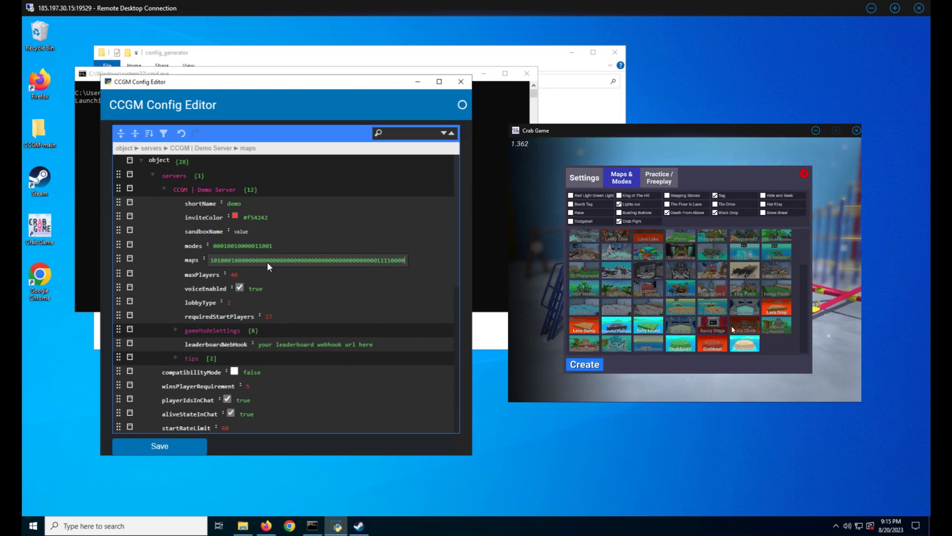
{"action": "type", "text": "00000111"}
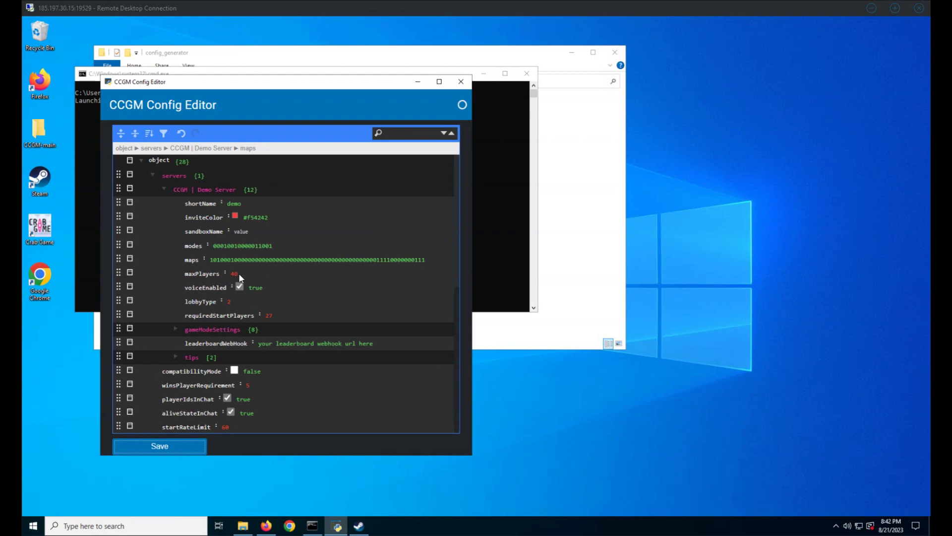
Set the demo server's maxPlayers to 50 and leave voiceEnabled set to true.
{"action": "left_click", "coordinate": [234, 273]}
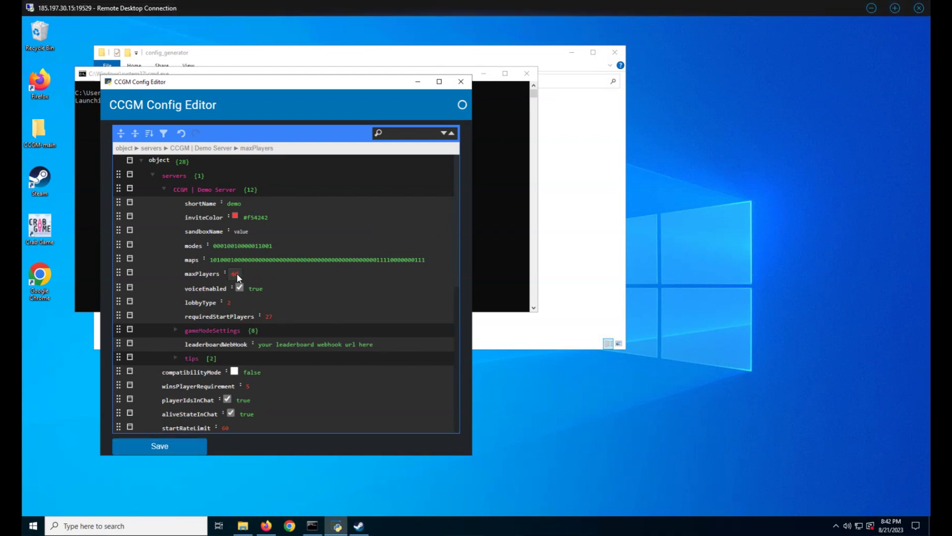
{"action": "key", "text": "BackSpace"}
{"action": "key", "text": "BackSpace"}
{"action": "type", "text": "50"}
{"action": "left_click", "coordinate": [240, 288]}
{"action": "left_click", "coordinate": [240, 288]}
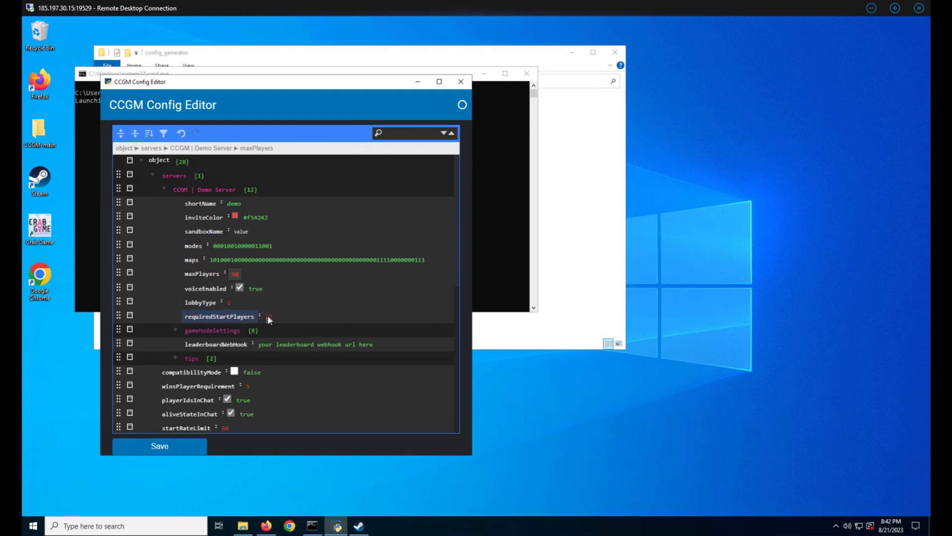
Set the demo server's requiredStartPlayers to 35 and the global startRateLimit to 120.
{"action": "left_click", "coordinate": [273, 316]}
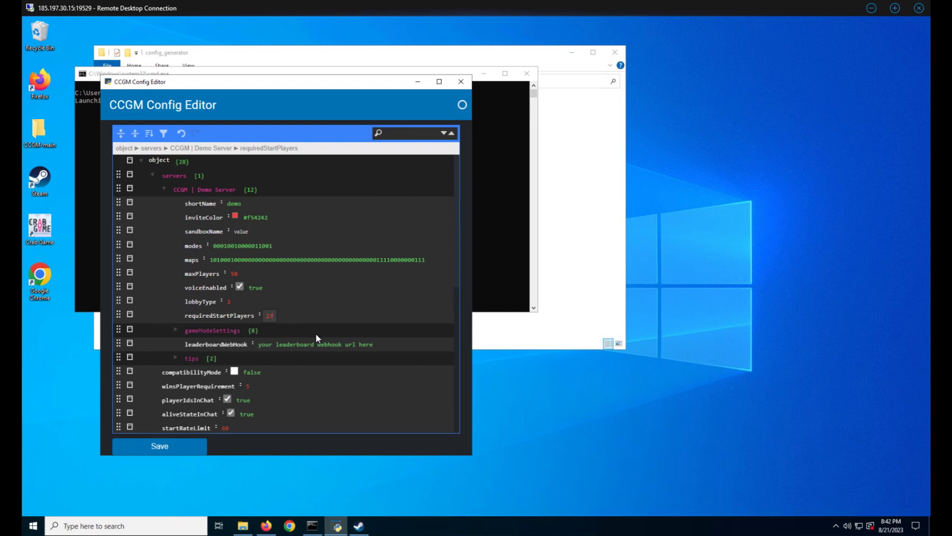
{"action": "key", "text": "BackSpace"}
{"action": "key", "text": "BackSpace"}
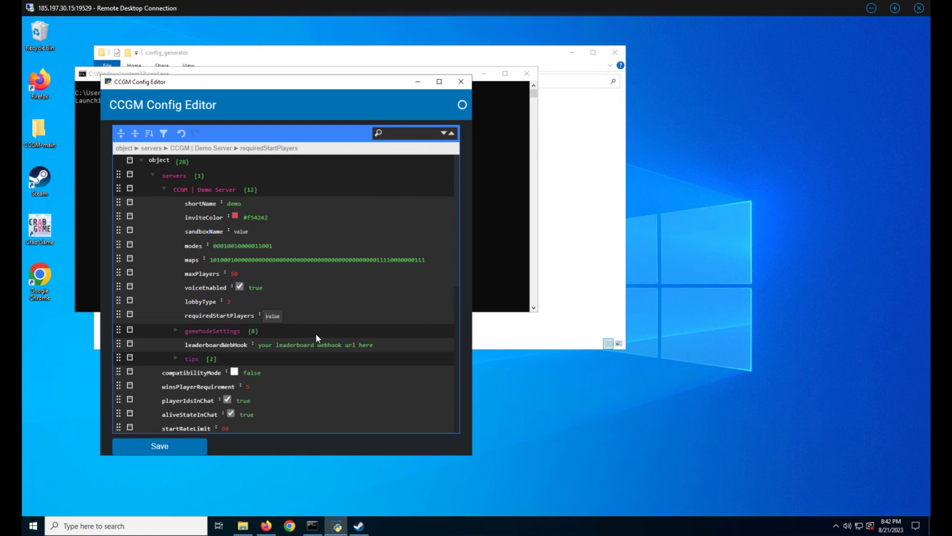
{"action": "type", "text": "35"}
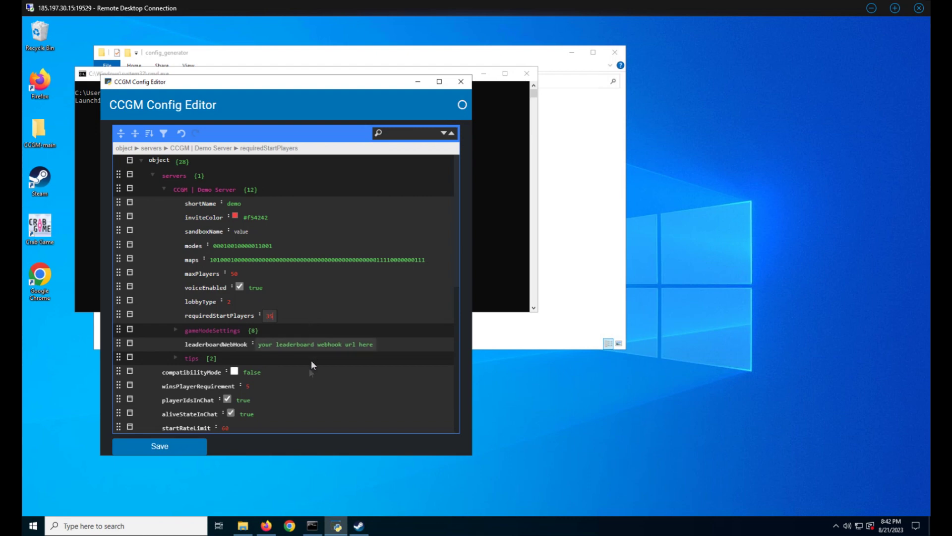
{"action": "left_click", "coordinate": [227, 426]}
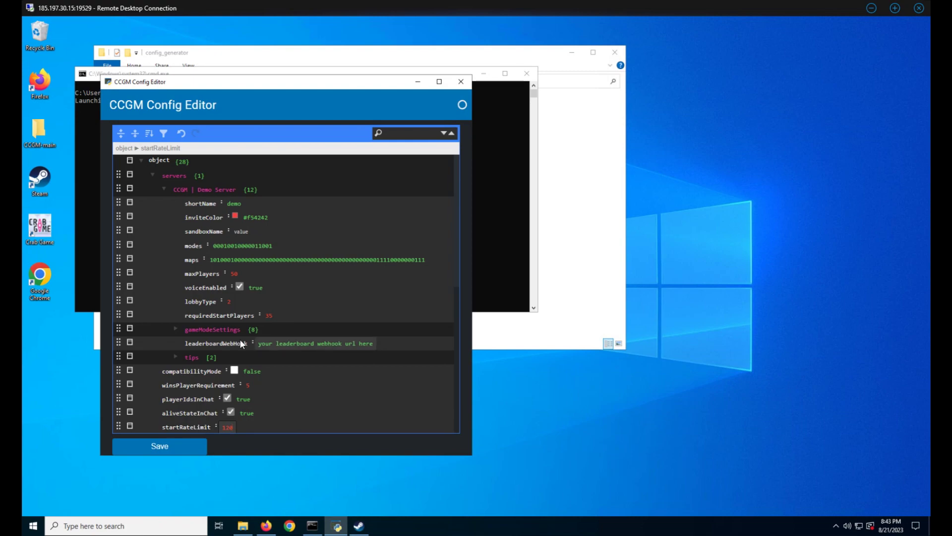
{"action": "double_click", "coordinate": [198, 338]}
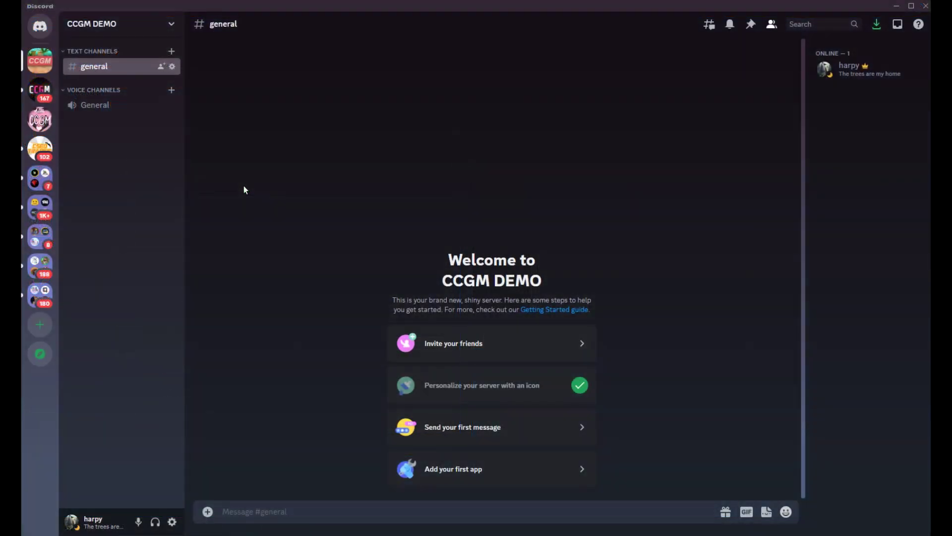
In Discord, create a text channel named leaderboards-demo on the CCGM DEMO server.
{"action": "left_click", "coordinate": [172, 52]}
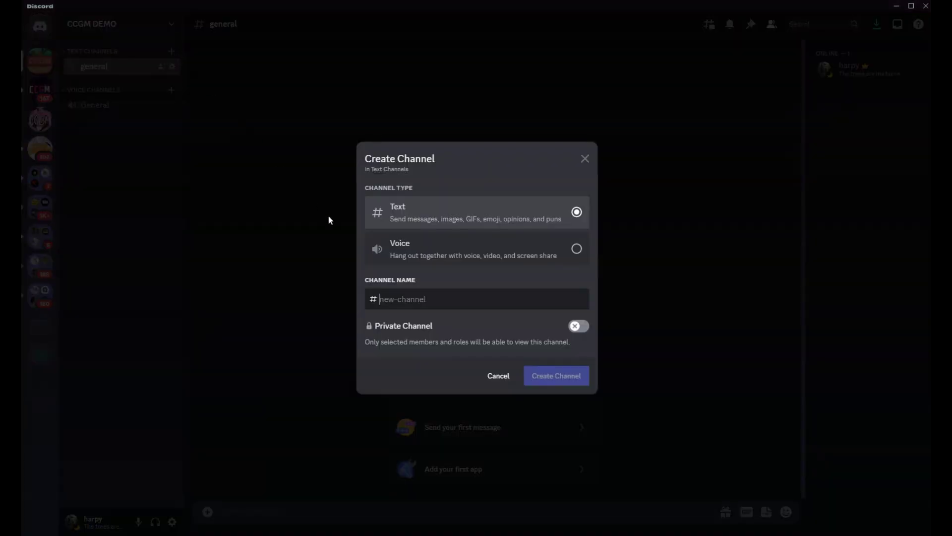
{"action": "left_click", "coordinate": [432, 305]}
{"action": "type", "text": "leaderboards-demo"}
{"action": "left_click", "coordinate": [547, 376]}
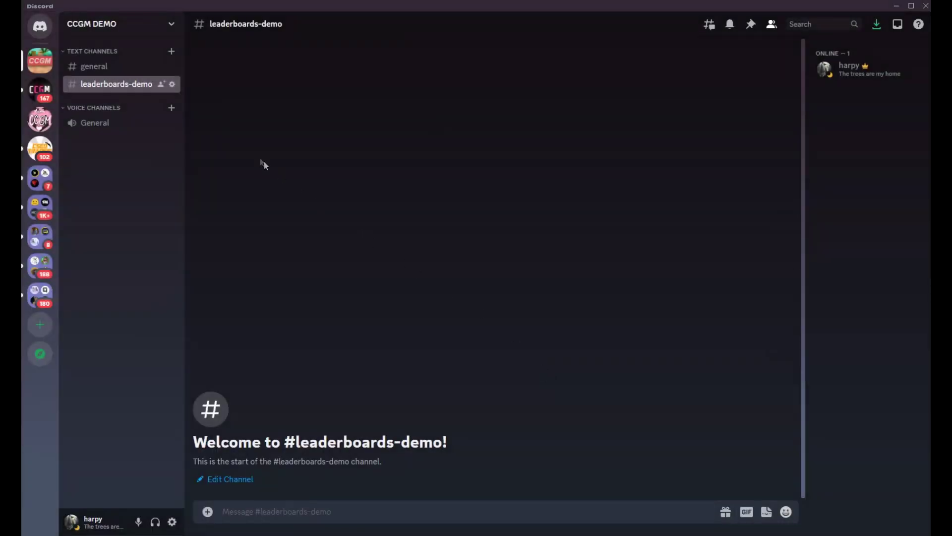
Create a webhook in the integrations settings of the leaderboards-demo channel.
{"action": "left_click", "coordinate": [172, 84]}
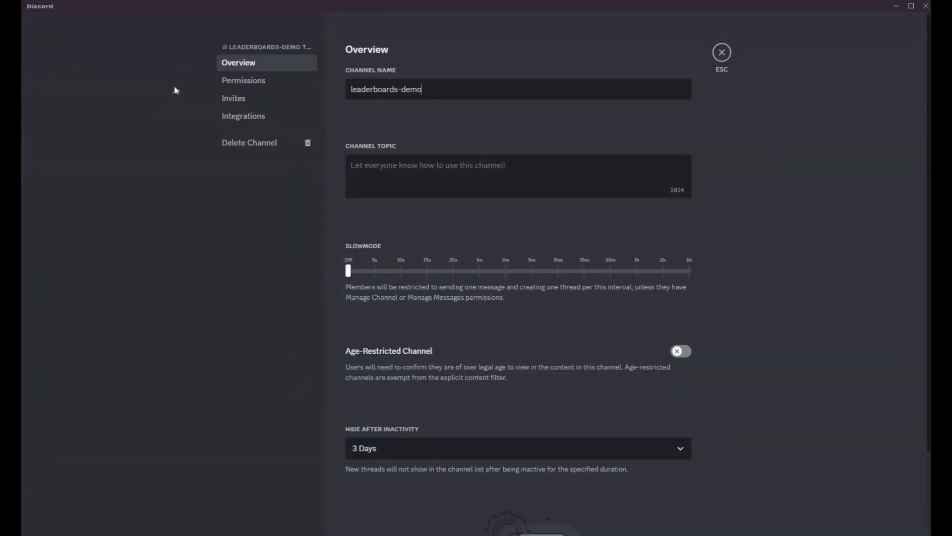
{"action": "left_click", "coordinate": [234, 122]}
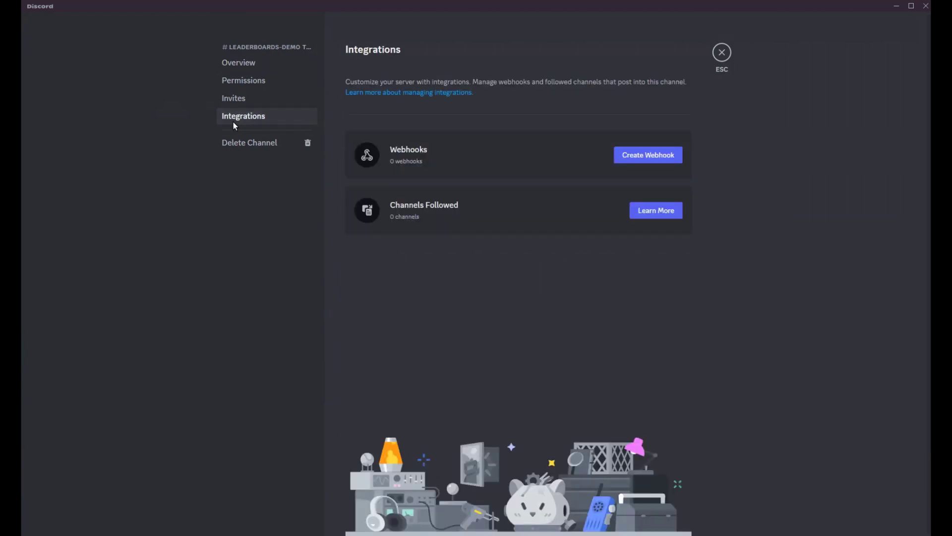
{"action": "left_click", "coordinate": [627, 155]}
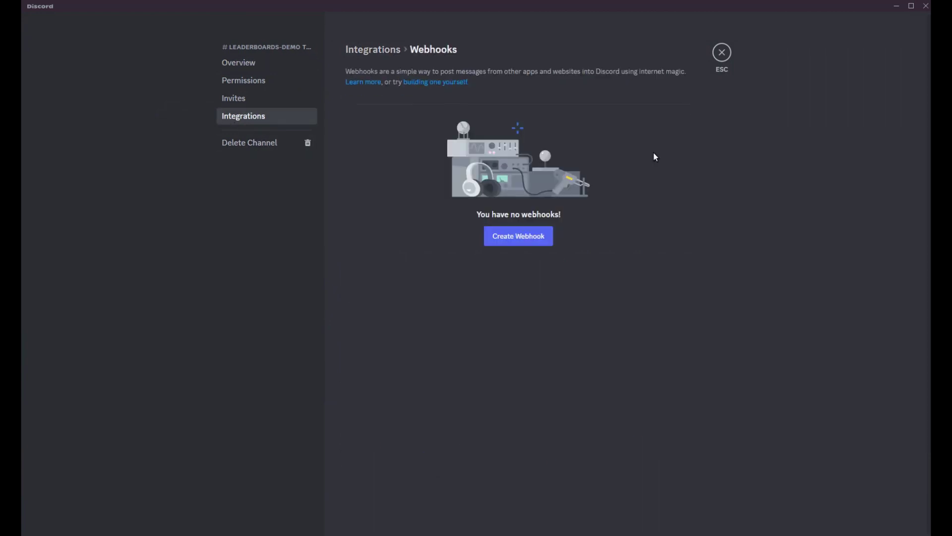
{"action": "left_click", "coordinate": [429, 193]}
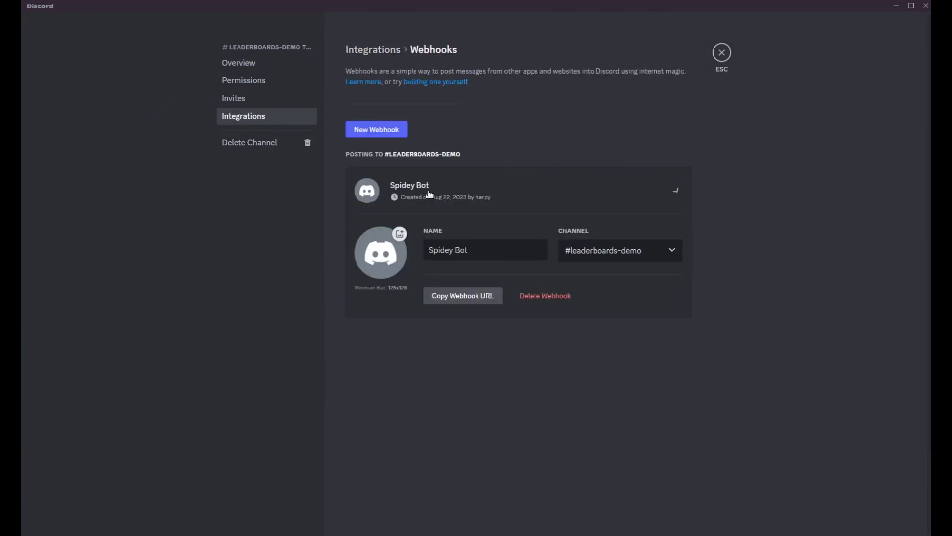
Rename the new webhook to Leaderboards Demo and save the change.
{"action": "triple_click", "coordinate": [480, 251]}
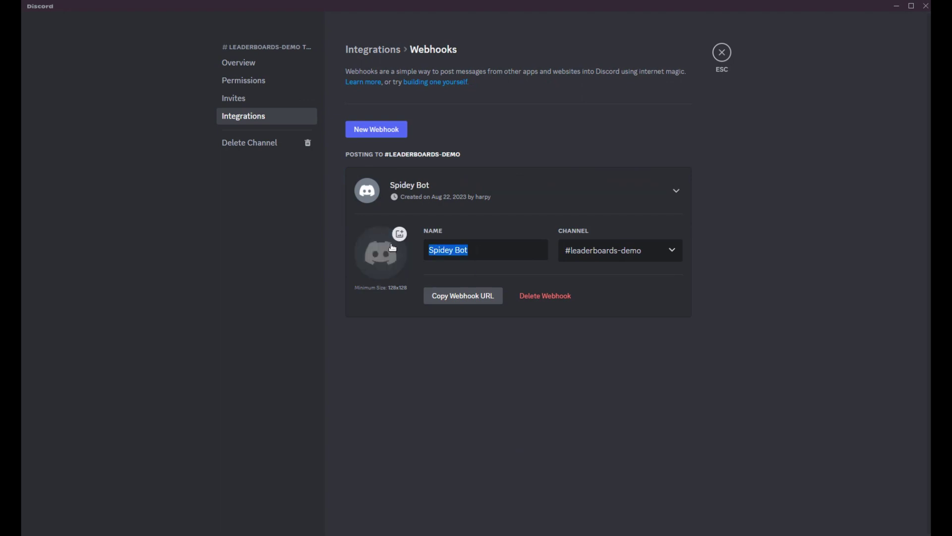
{"action": "type", "text": "Leaderboards Demo"}
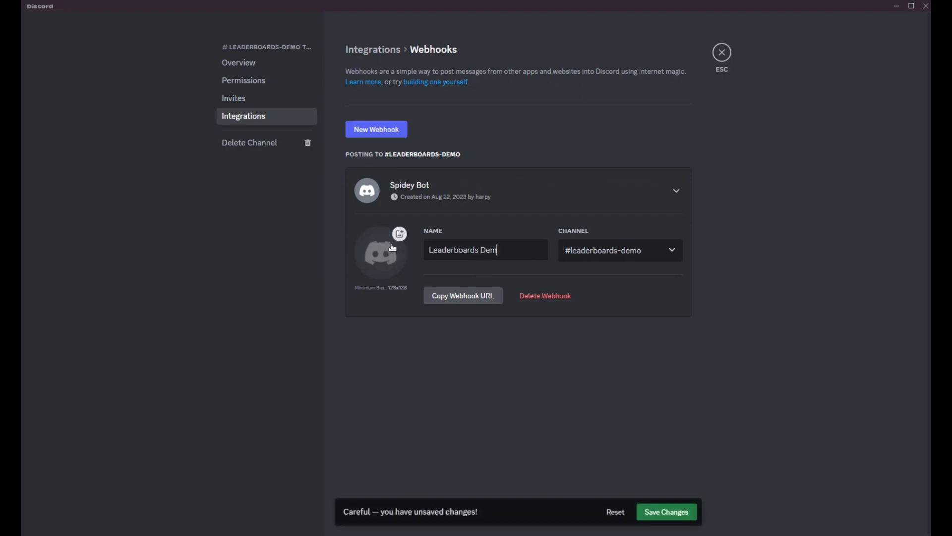
{"action": "left_click", "coordinate": [670, 513]}
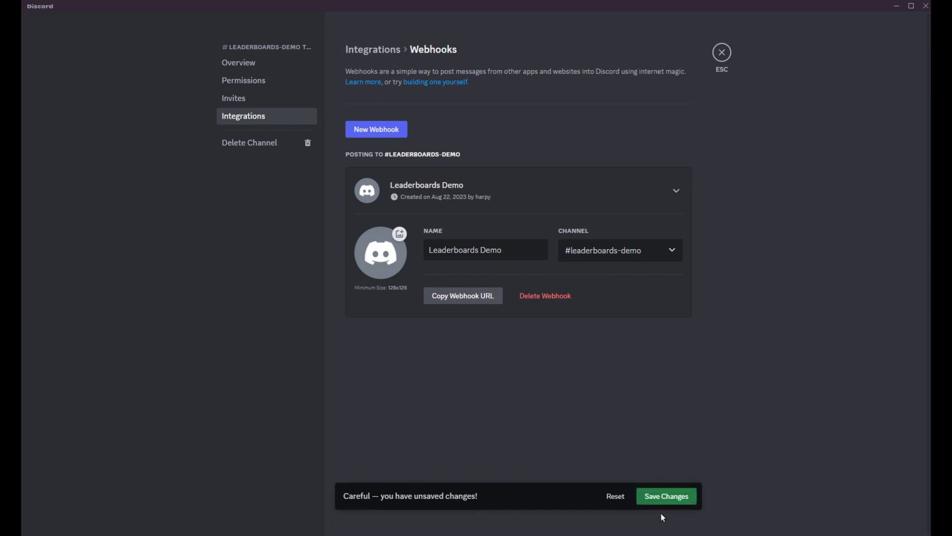
Copy the webhook URL and paste it as the demo server's leaderboardWebHook value in the CCGM Config Editor.
{"action": "left_click", "coordinate": [481, 301]}
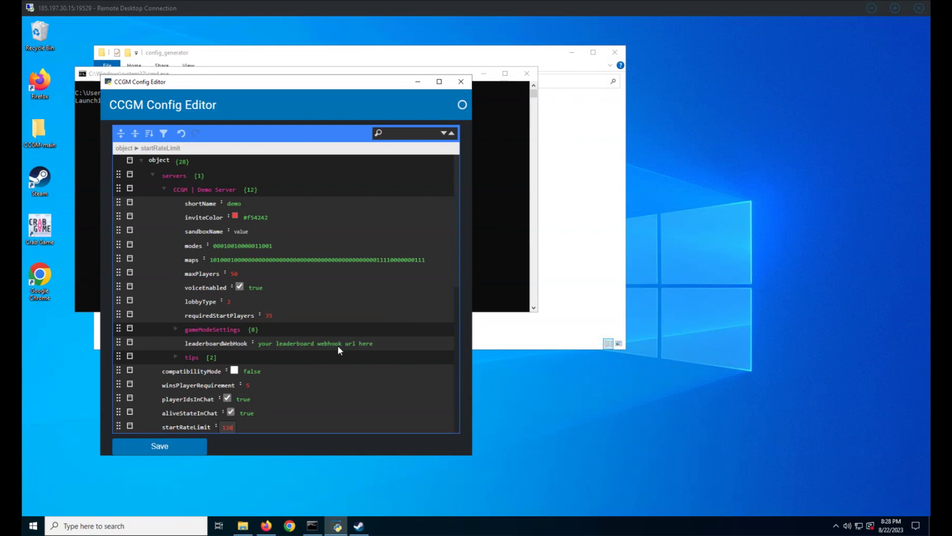
{"action": "triple_click", "coordinate": [338, 345]}
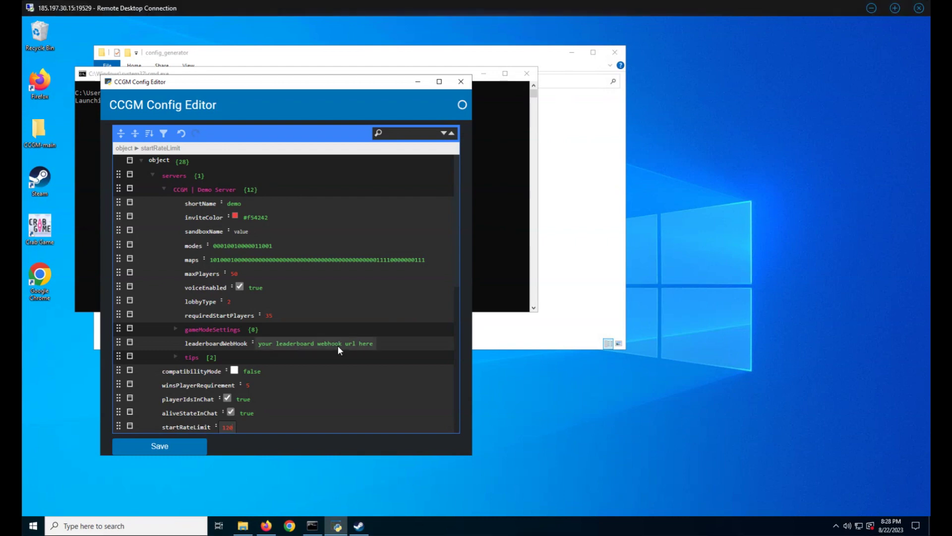
{"action": "key", "text": "ctrl+v"}
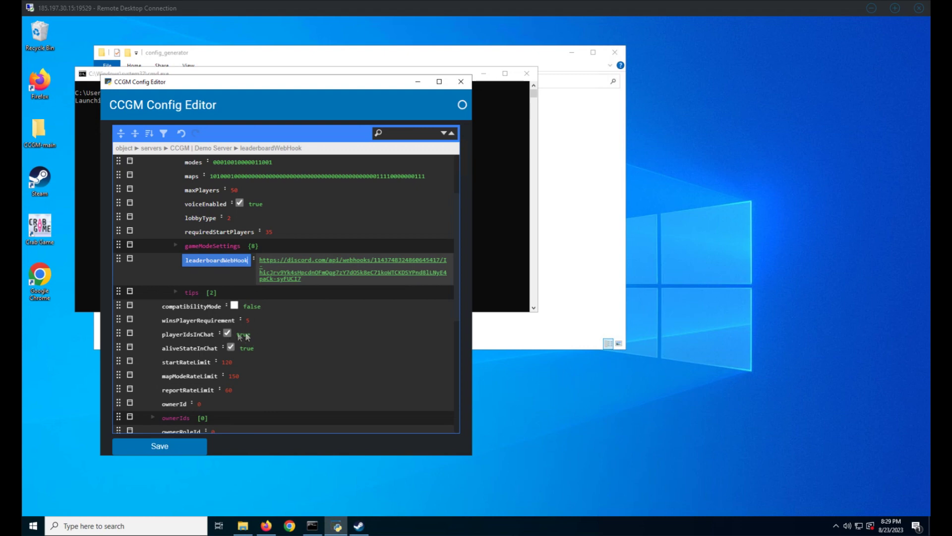
{"action": "left_click", "coordinate": [225, 330]}
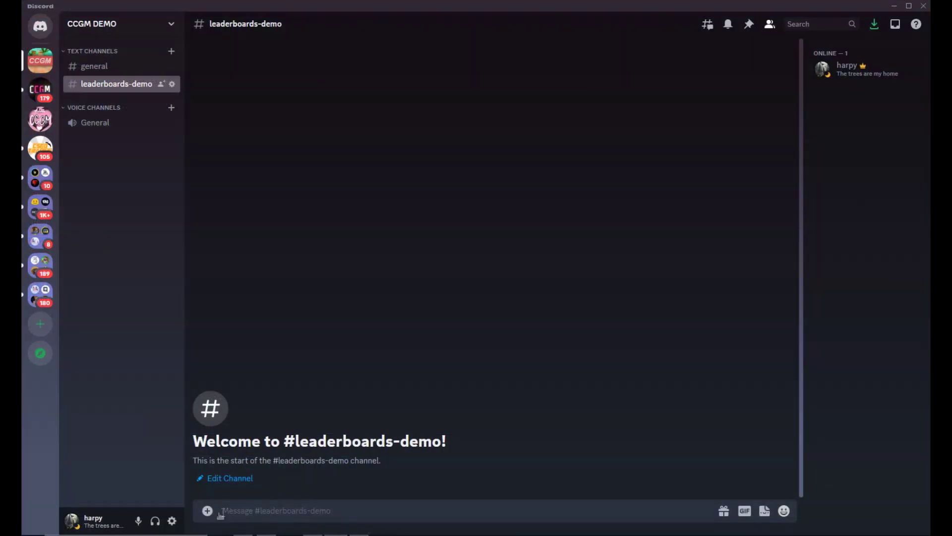
Check the Developer Mode setting in Discord's advanced user settings, then return to the leaderboards-demo channel.
{"action": "left_click", "coordinate": [172, 520]}
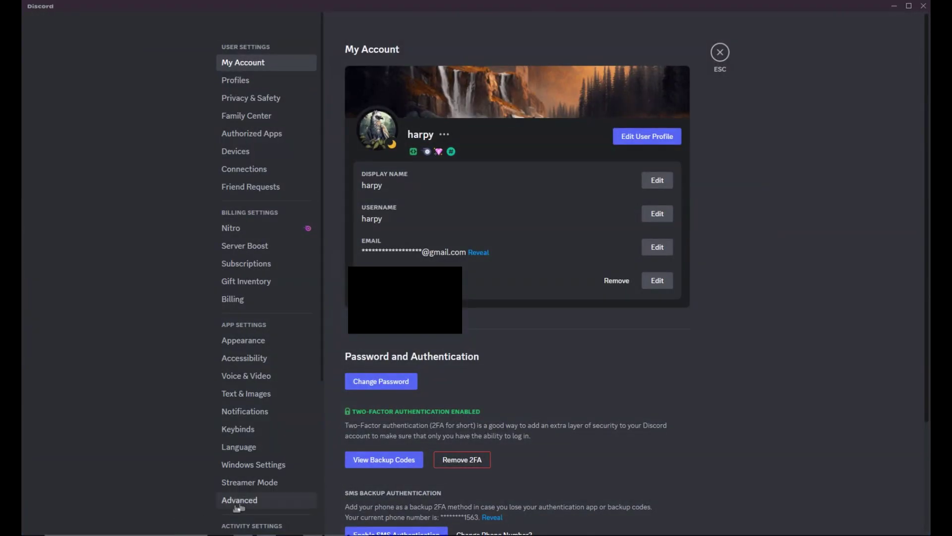
{"action": "left_click", "coordinate": [231, 501]}
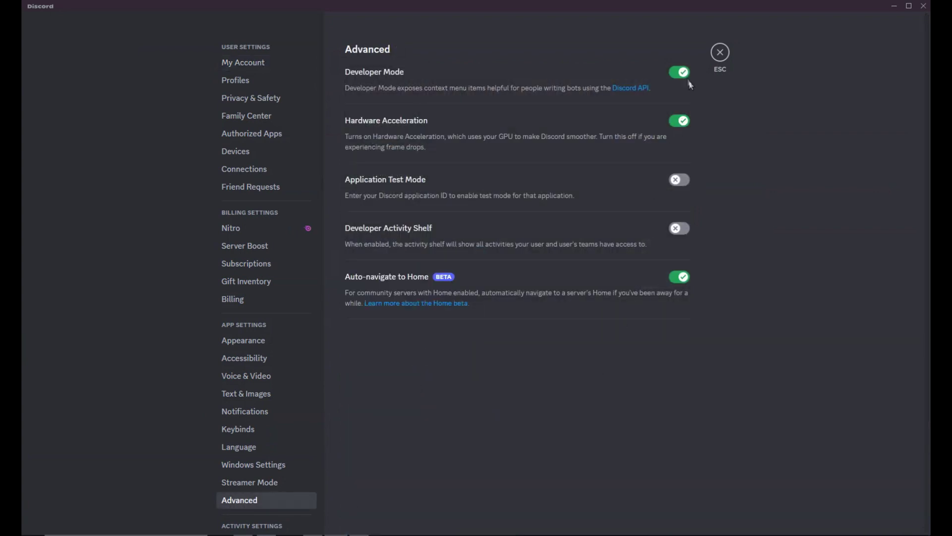
{"action": "left_click", "coordinate": [720, 52]}
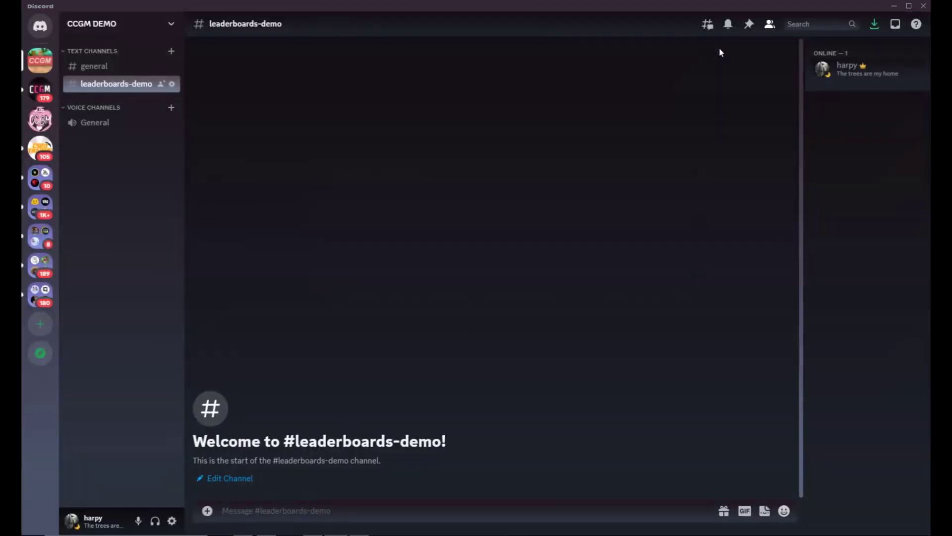
Copy the server owner's Discord user ID and paste it as the ownerId value in the CCGM Config Editor.
{"action": "right_click", "coordinate": [832, 74]}
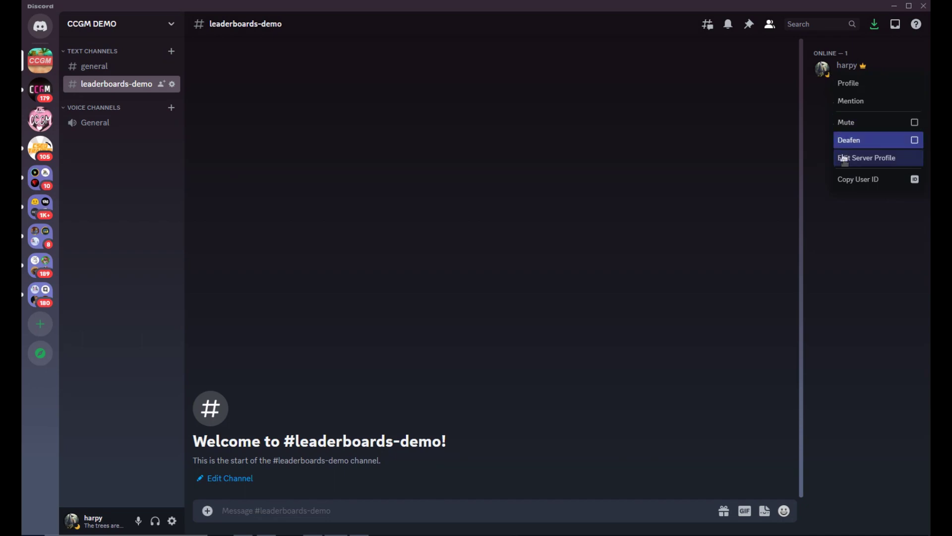
{"action": "left_click", "coordinate": [847, 184]}
{"action": "key", "text": "alt+Tab"}
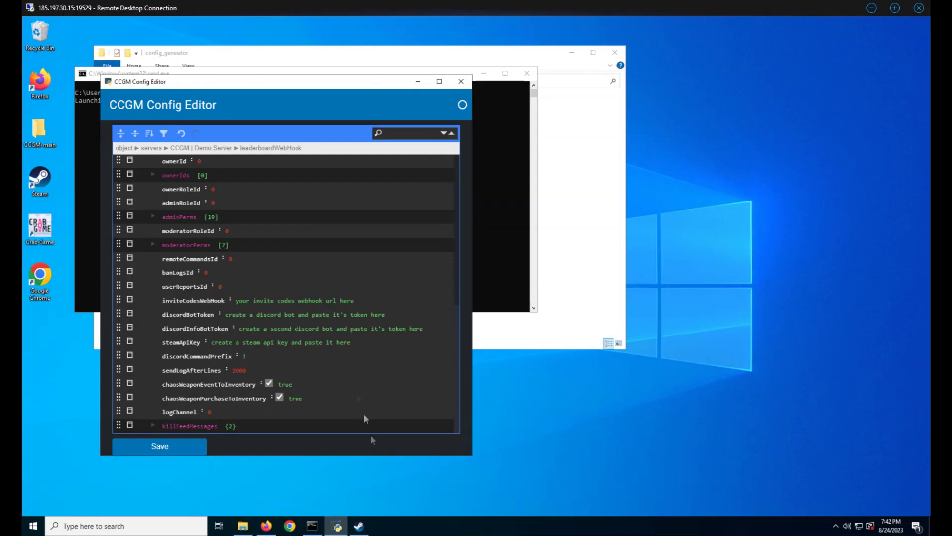
{"action": "left_click", "coordinate": [200, 161]}
{"action": "key", "text": "ctrl+v"}
{"action": "key", "text": "Tab"}
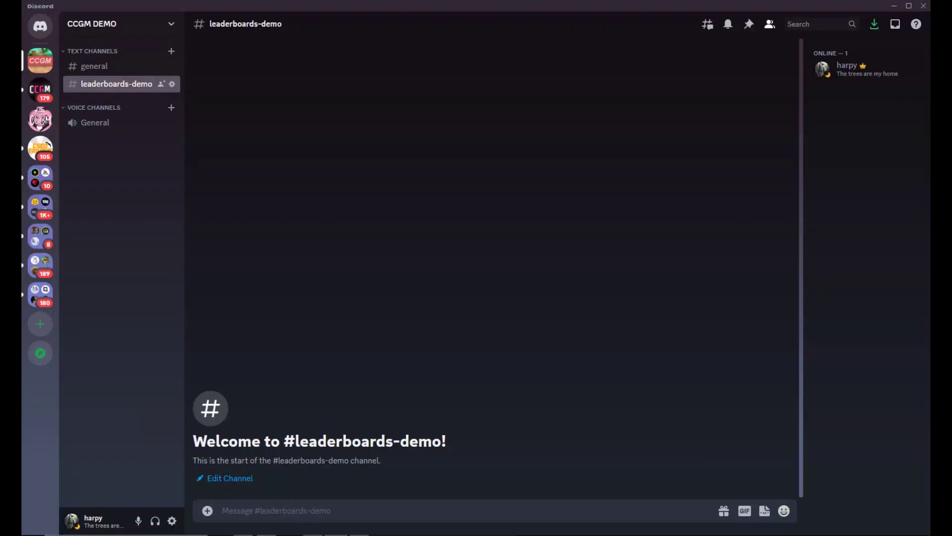
In the CCGM DEMO Discord server's role settings, create a blue role named OWNER and save it.
{"action": "left_click", "coordinate": [144, 30]}
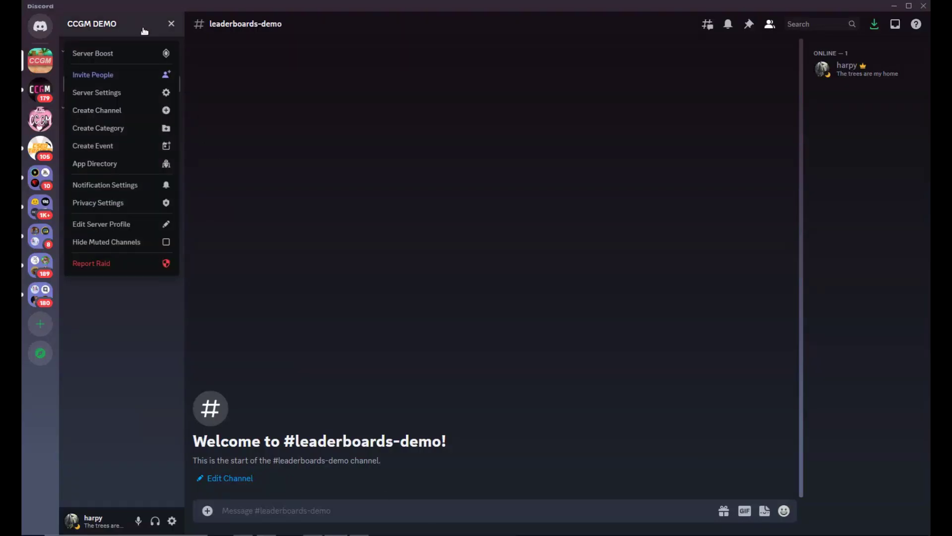
{"action": "left_click", "coordinate": [100, 93]}
{"action": "left_click", "coordinate": [253, 79]}
{"action": "left_click", "coordinate": [513, 259]}
{"action": "type", "text": "OWNER"}
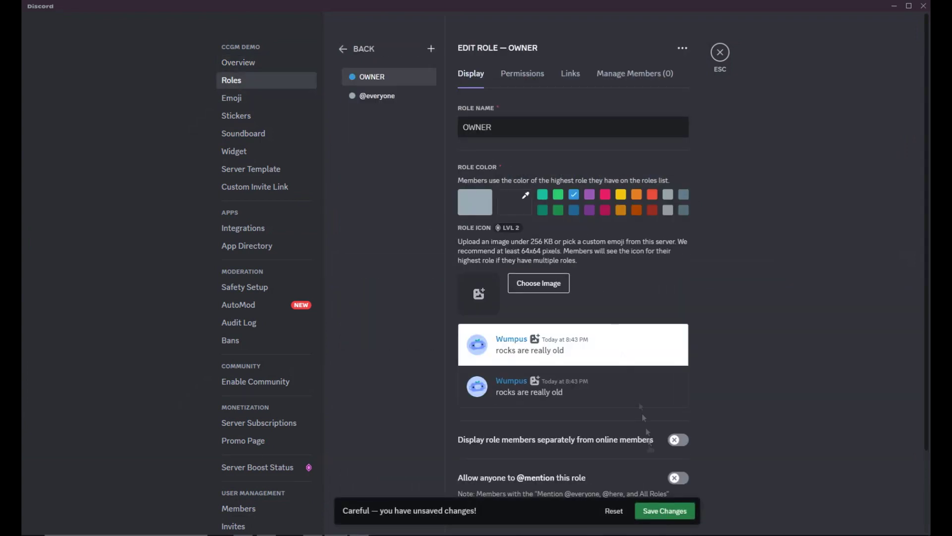
{"action": "left_click", "coordinate": [664, 510]}
Create a second role named ADMIN with the light green colour and save it.
{"action": "left_click", "coordinate": [431, 48]}
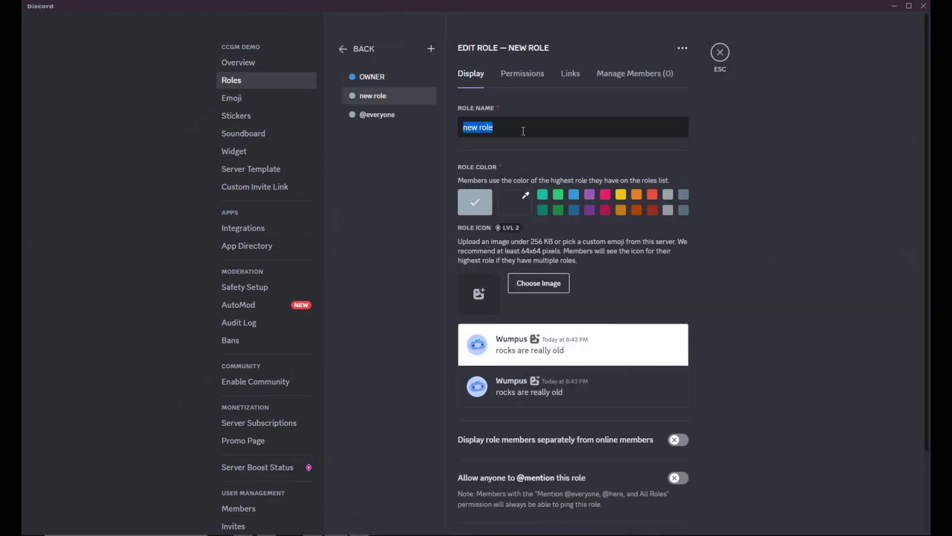
{"action": "type", "text": "ADMIN"}
{"action": "left_click", "coordinate": [558, 194]}
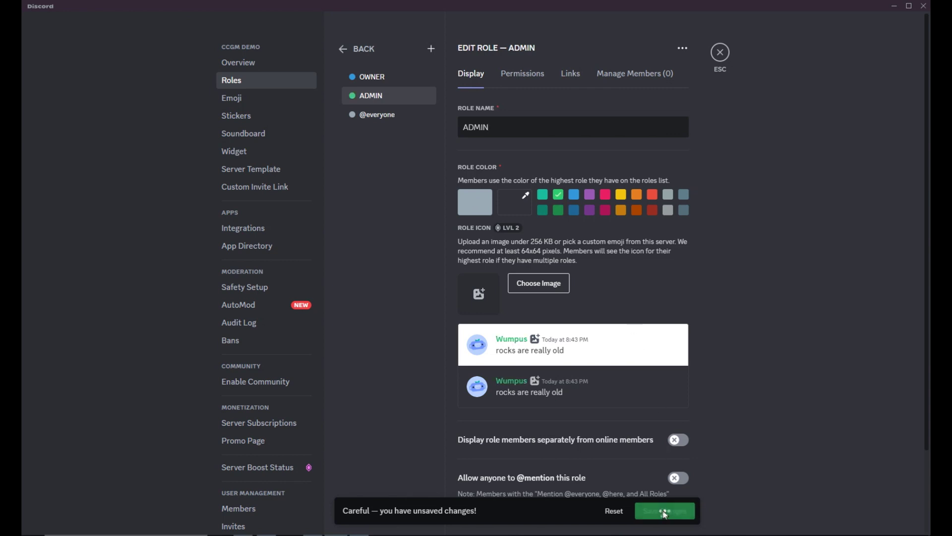
{"action": "left_click", "coordinate": [664, 510]}
Create a third role named MODERATOR with the yellow colour and save it.
{"action": "left_click", "coordinate": [431, 49]}
{"action": "left_click", "coordinate": [620, 194]}
{"action": "triple_click", "coordinate": [555, 127]}
{"action": "type", "text": "MODERATOR"}
{"action": "left_click", "coordinate": [664, 511]}
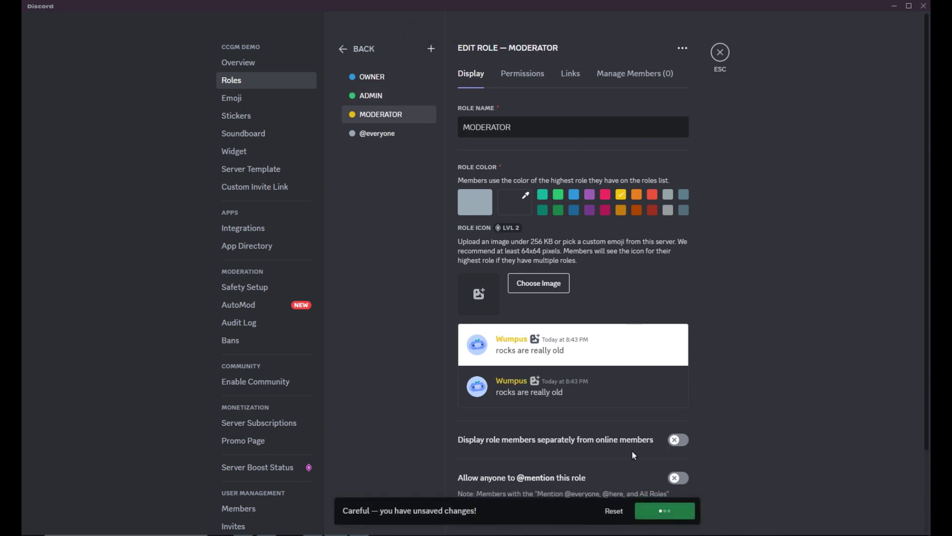
Copy the OWNER role's ID and paste it as the ownerRoleId value in the CCGM Config Editor.
{"action": "right_click", "coordinate": [379, 82]}
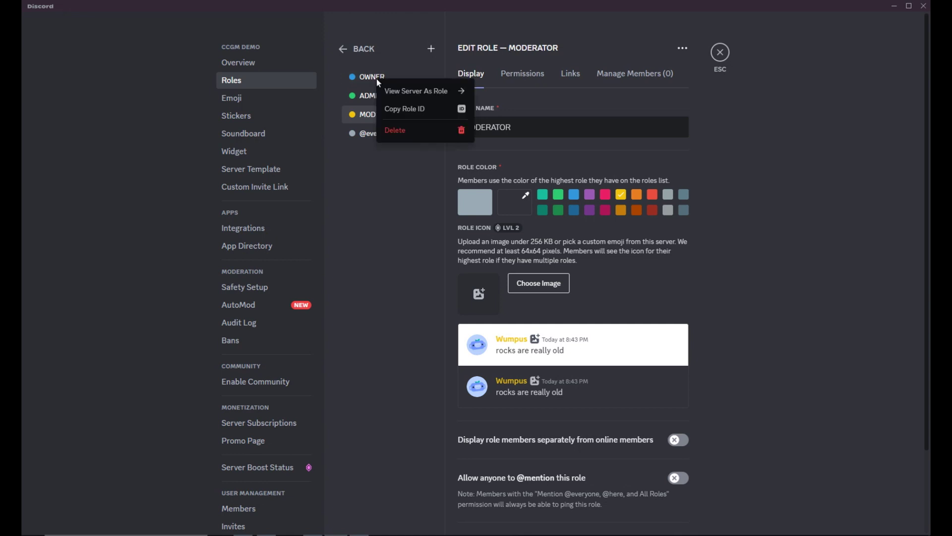
{"action": "left_click", "coordinate": [404, 109]}
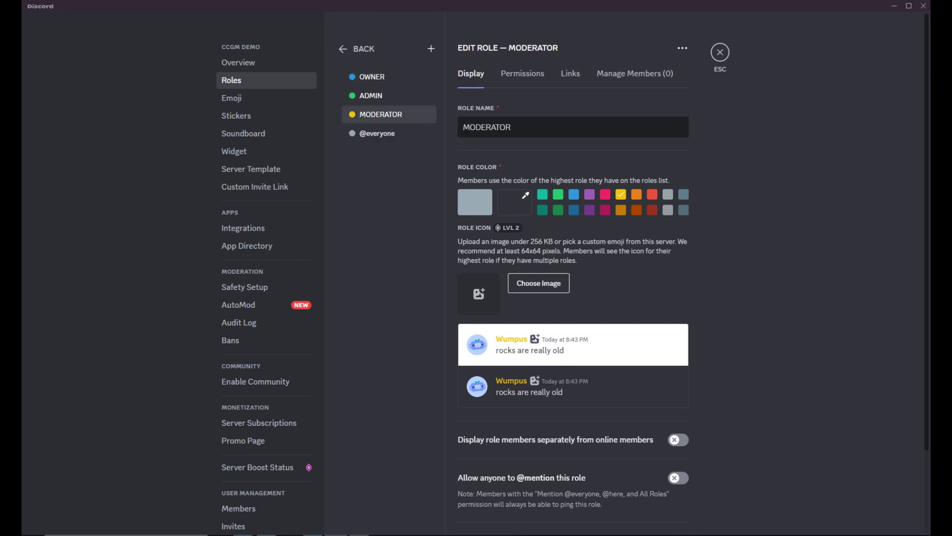
{"action": "key", "text": "alt+Tab"}
{"action": "left_click", "coordinate": [213, 189]}
{"action": "key", "text": "ctrl+v"}
Copy the ADMIN role's ID from Discord and paste it as the adminRoleId value in the CCGM Config Editor.
{"action": "key", "text": "alt+Tab"}
{"action": "right_click", "coordinate": [374, 95]}
{"action": "left_click", "coordinate": [392, 119]}
{"action": "key", "text": "alt+Tab"}
{"action": "left_click", "coordinate": [216, 203]}
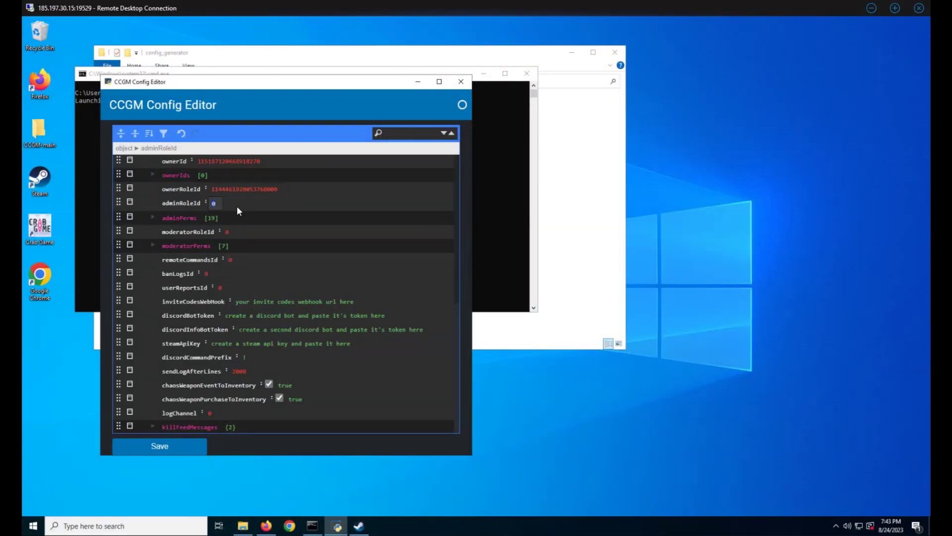
{"action": "key", "text": "ctrl+v"}
Copy the MODERATOR role's ID from Discord and paste it as the moderatorRoleId value in the CCGM Config Editor.
{"action": "key", "text": "alt+Tab"}
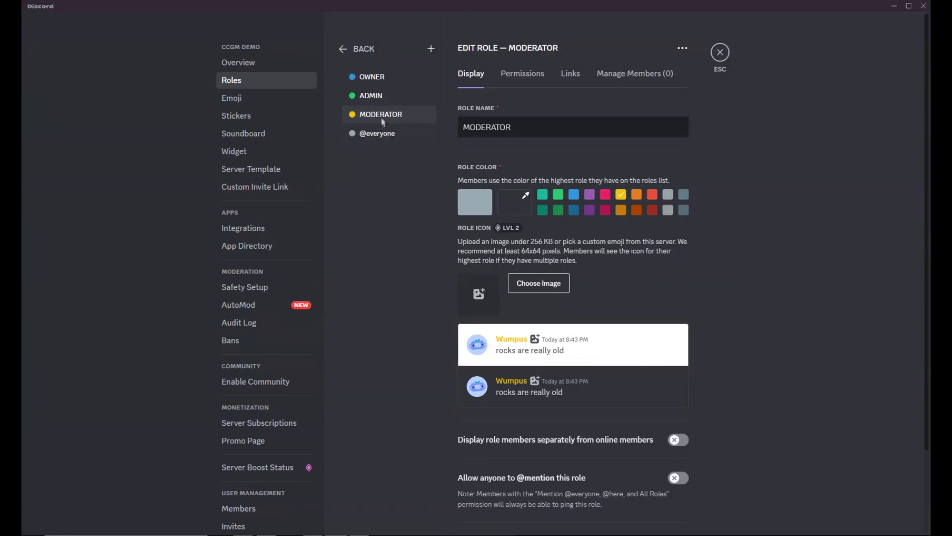
{"action": "right_click", "coordinate": [381, 114]}
{"action": "left_click", "coordinate": [397, 145]}
{"action": "key", "text": "alt+Tab"}
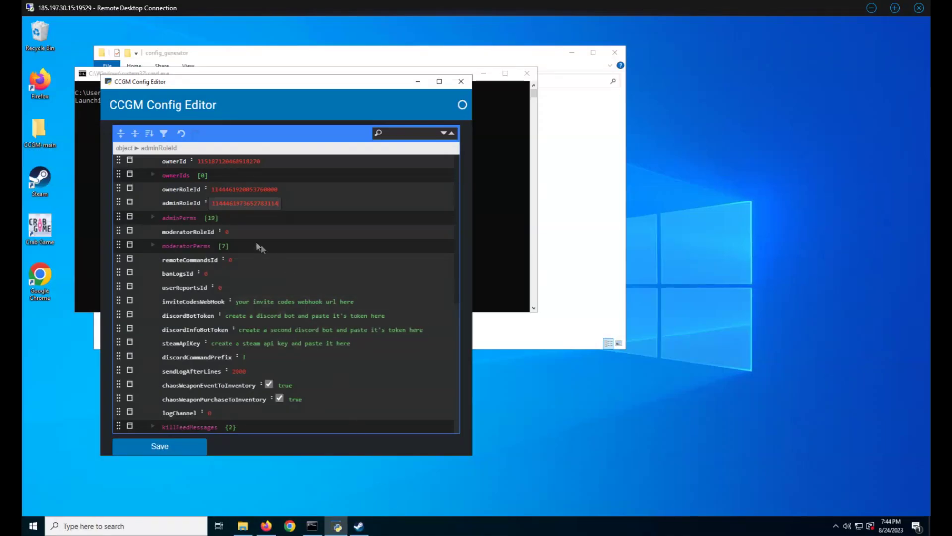
{"action": "left_click", "coordinate": [279, 233]}
{"action": "key", "text": "ctrl+v"}
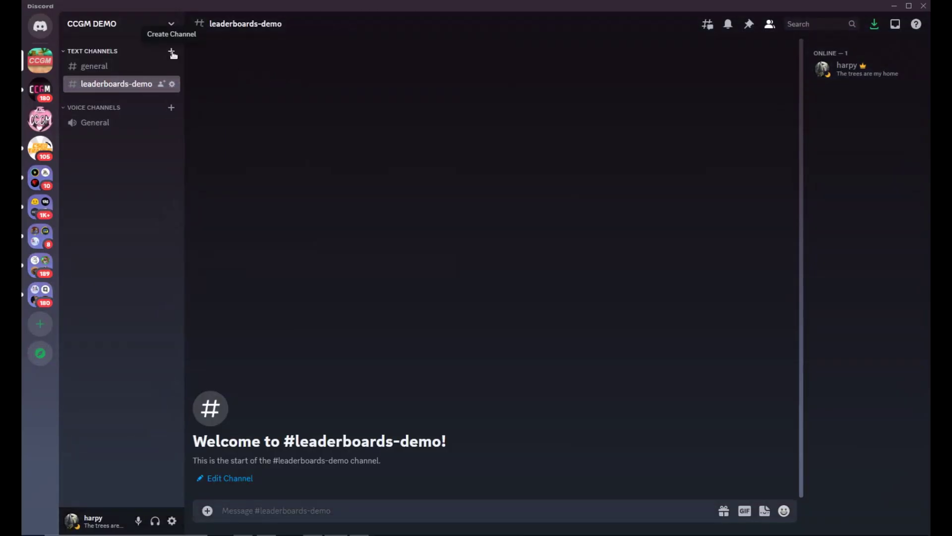
Create three text channels in the Discord server named remote-commands, ban-logs and user-reports.
{"action": "left_click", "coordinate": [171, 51]}
{"action": "type", "text": "remote-commands"}
{"action": "key", "text": "Return"}
{"action": "left_click", "coordinate": [171, 50]}
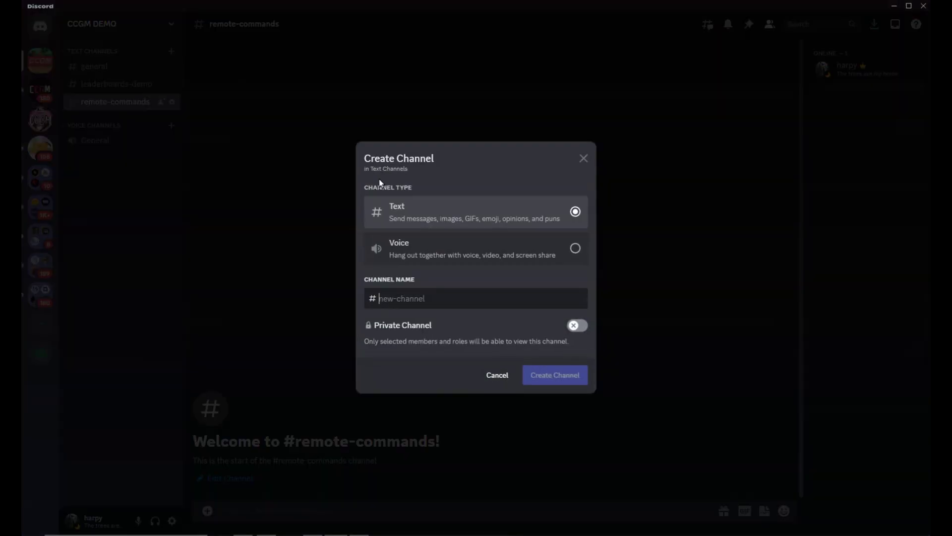
{"action": "type", "text": "ban-logs"}
{"action": "key", "text": "Return"}
{"action": "left_click", "coordinate": [171, 50]}
{"action": "type", "text": "user-reports"}
{"action": "key", "text": "Return"}
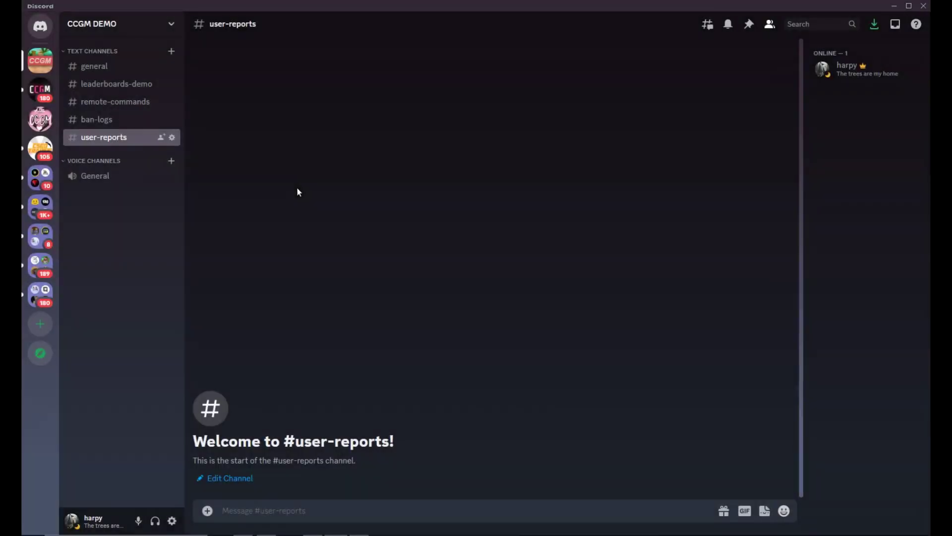
Copy the remote-commands and ban-logs channel IDs into the config's remoteCommandsId and banLogsId values.
{"action": "right_click", "coordinate": [121, 118]}
{"action": "left_click", "coordinate": [153, 305]}
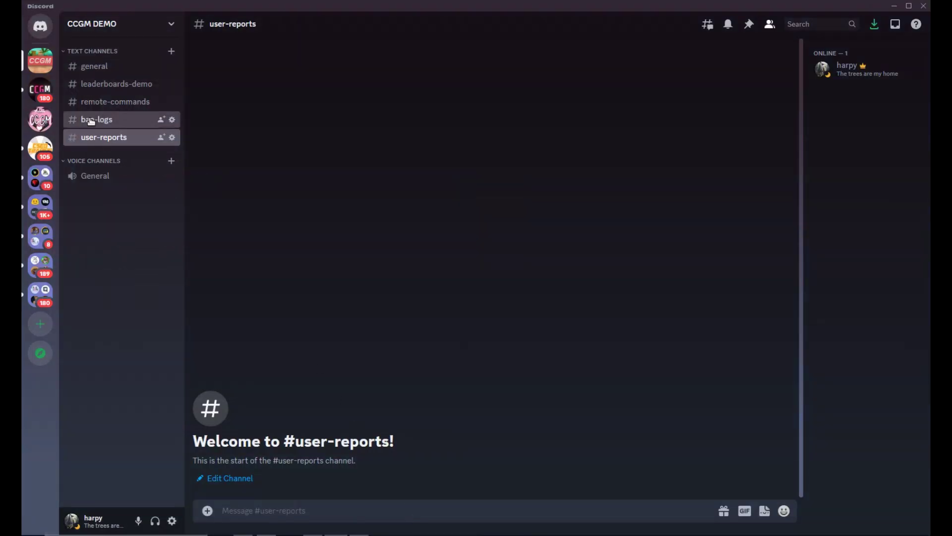
{"action": "right_click", "coordinate": [100, 119]}
{"action": "left_click", "coordinate": [121, 310]}
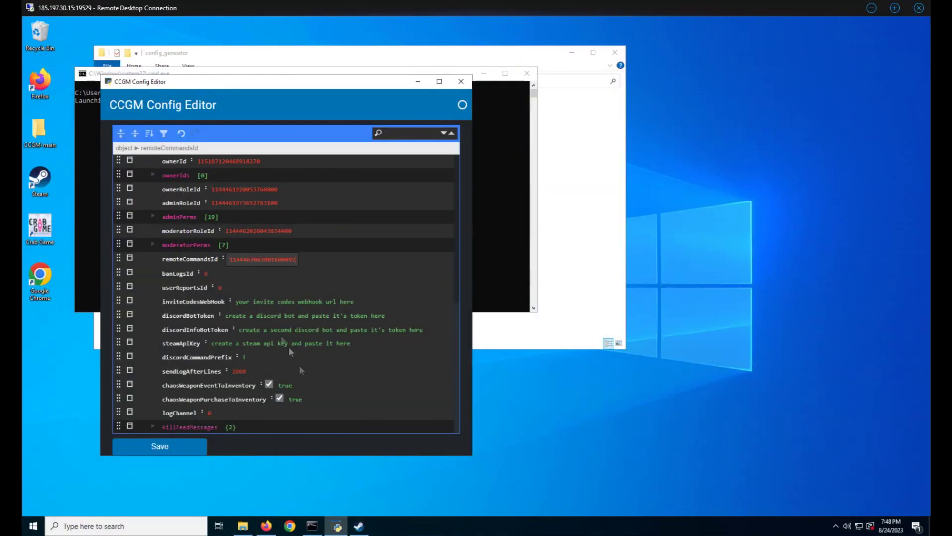
{"action": "key", "text": "Tab"}
{"action": "key", "text": "Tab"}
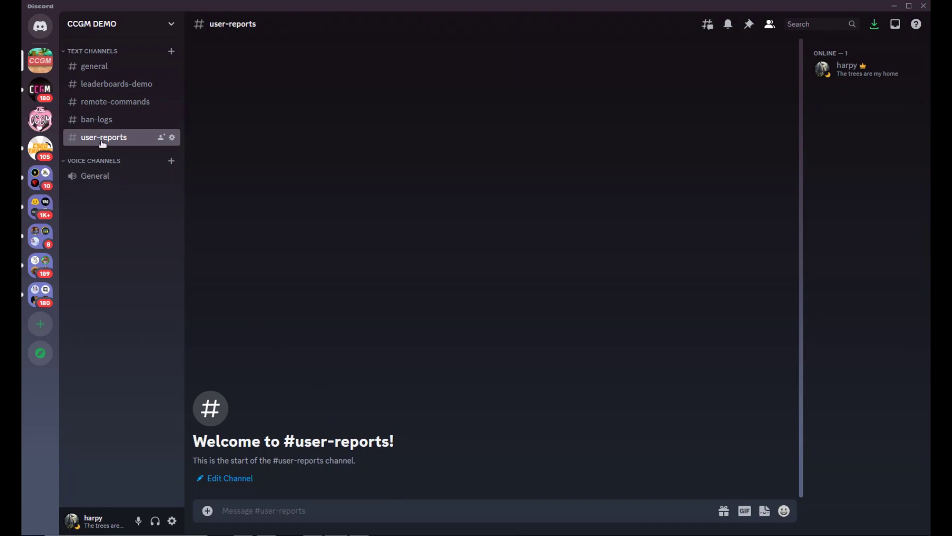
Copy the user-reports channel ID from Discord and paste it as the userReportsId value in the CCGM Config Editor.
{"action": "right_click", "coordinate": [102, 142]}
{"action": "left_click", "coordinate": [140, 337]}
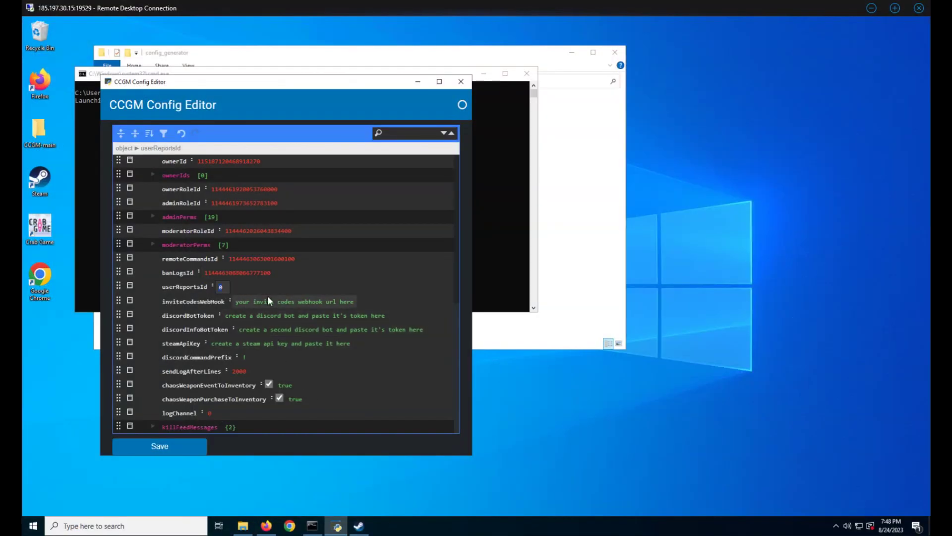
{"action": "key", "text": "ctrl+v"}
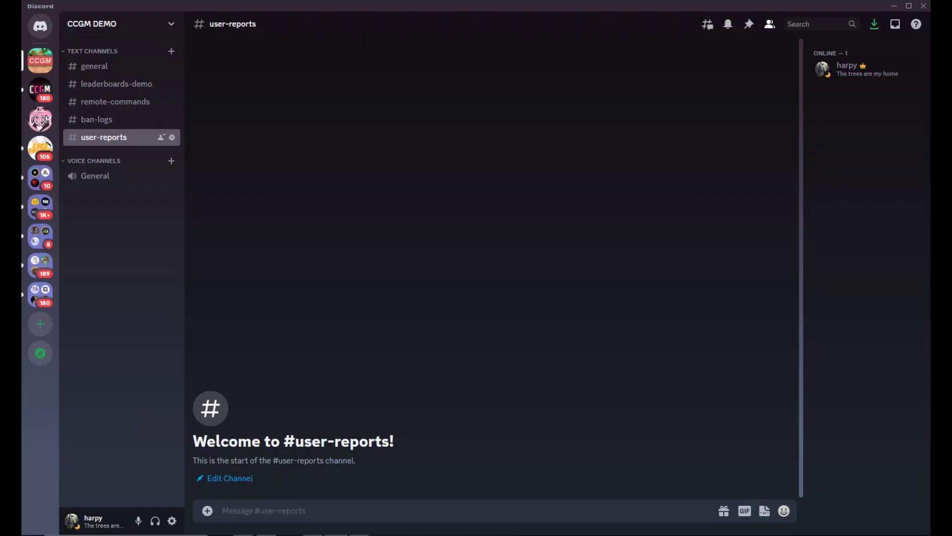
Draft the example command !start in the remote-commands channel's message box and change its prefix to $.
{"action": "left_click", "coordinate": [116, 102]}
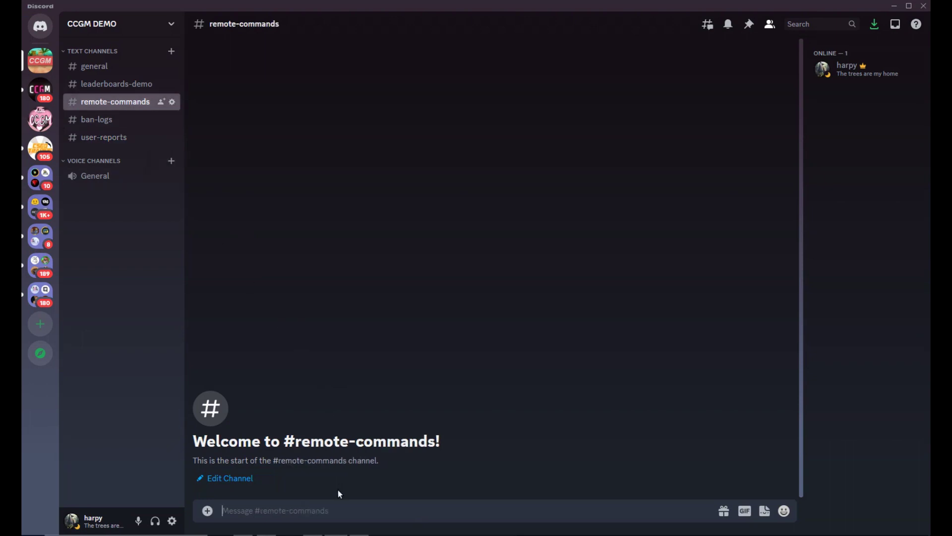
{"action": "type", "text": "!start"}
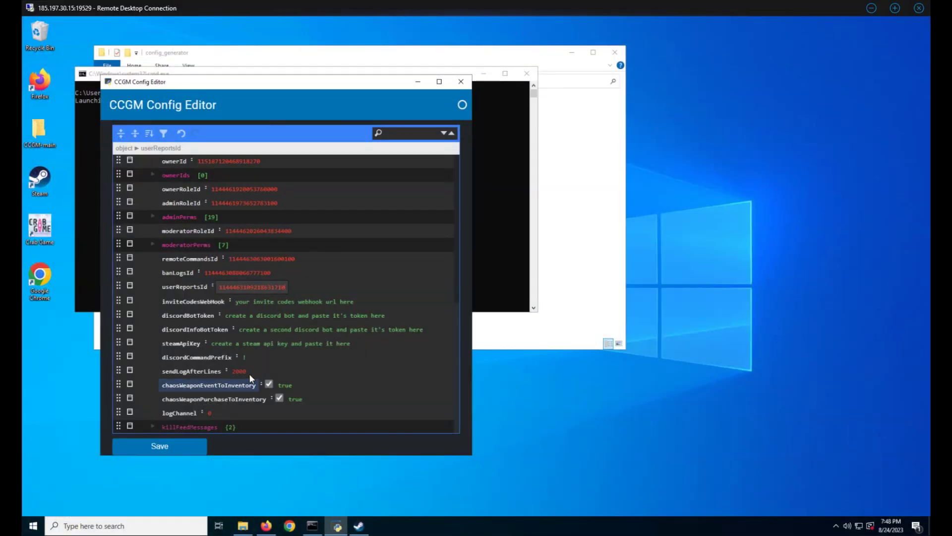
{"action": "key", "text": "BackSpace"}
{"action": "type", "text": "$start"}
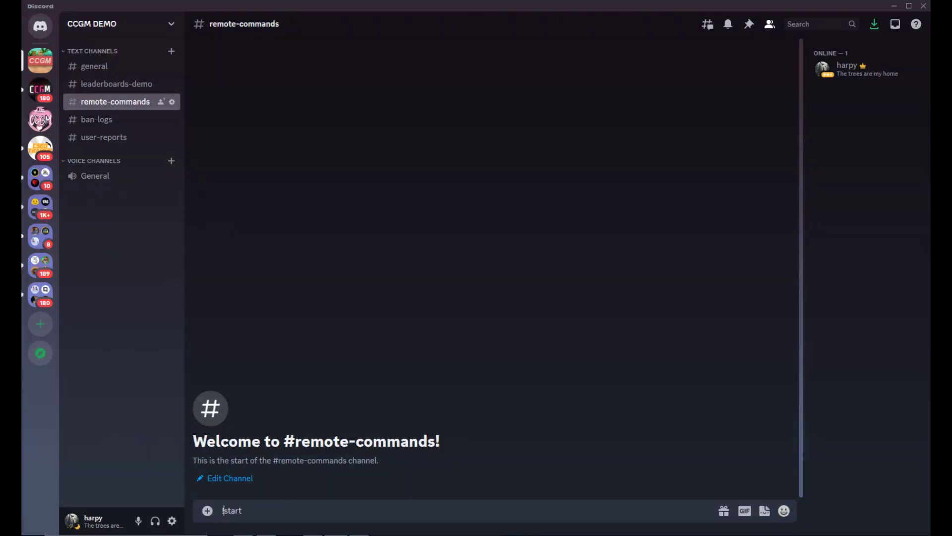
Set the discordCommandPrefix value to $ in the CCGM Config Editor.
{"action": "type", "text": "$"}
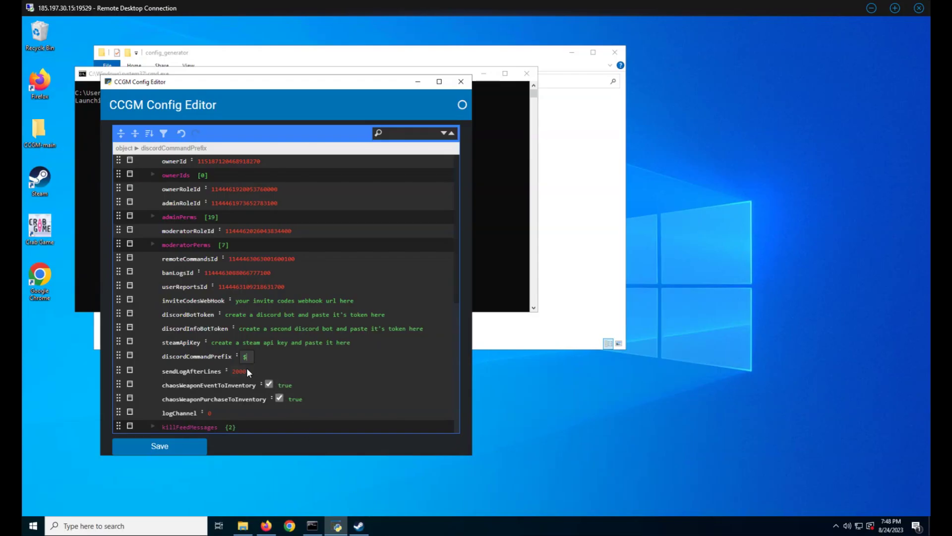
{"action": "key", "text": "Tab"}
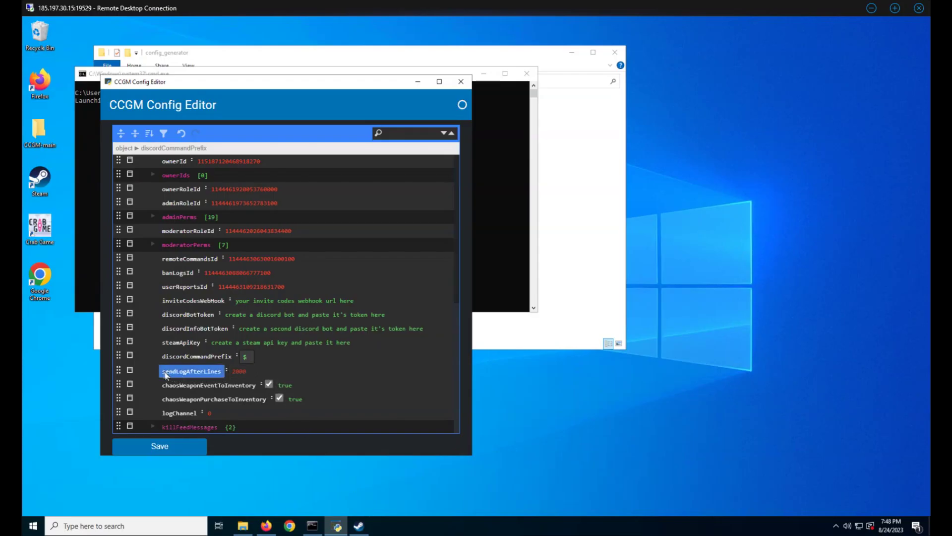
{"action": "left_click", "coordinate": [238, 375]}
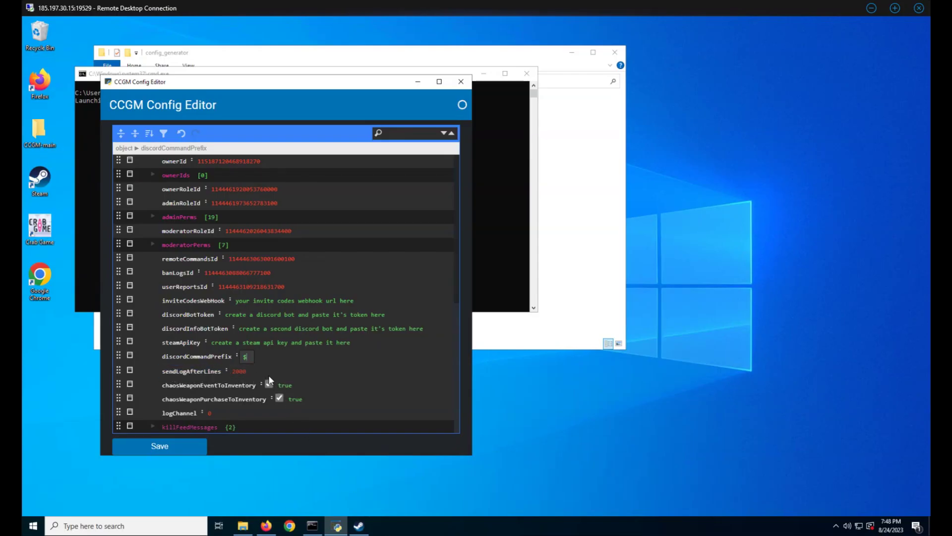
{"action": "double_click", "coordinate": [224, 374]}
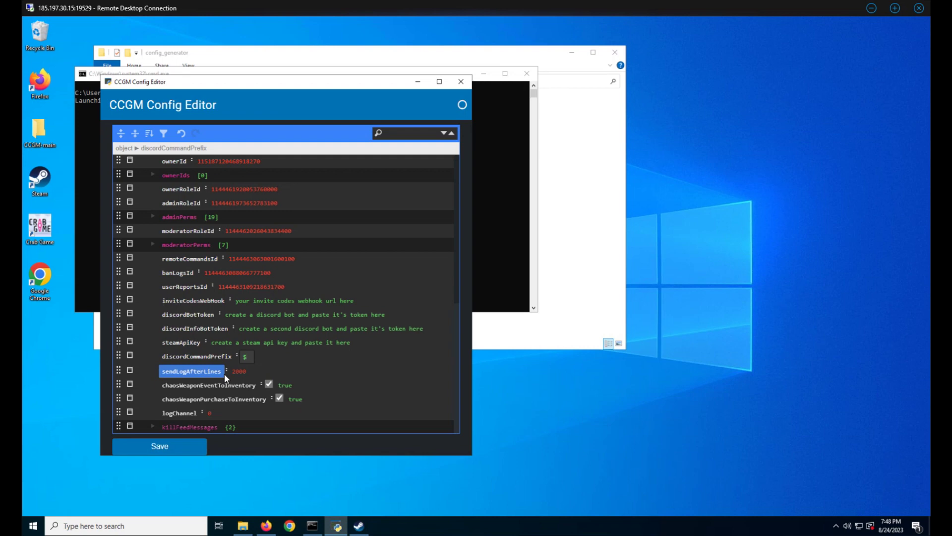
{"action": "left_click", "coordinate": [225, 375]}
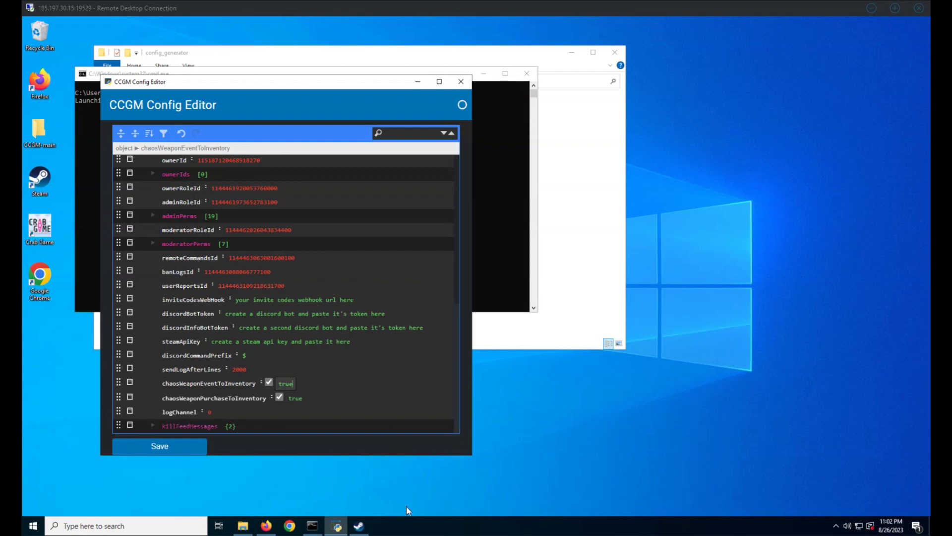
Switch to Discord and create a text channel named invite-codes in the CCGM DEMO server.
{"action": "key", "text": "alt+Tab"}
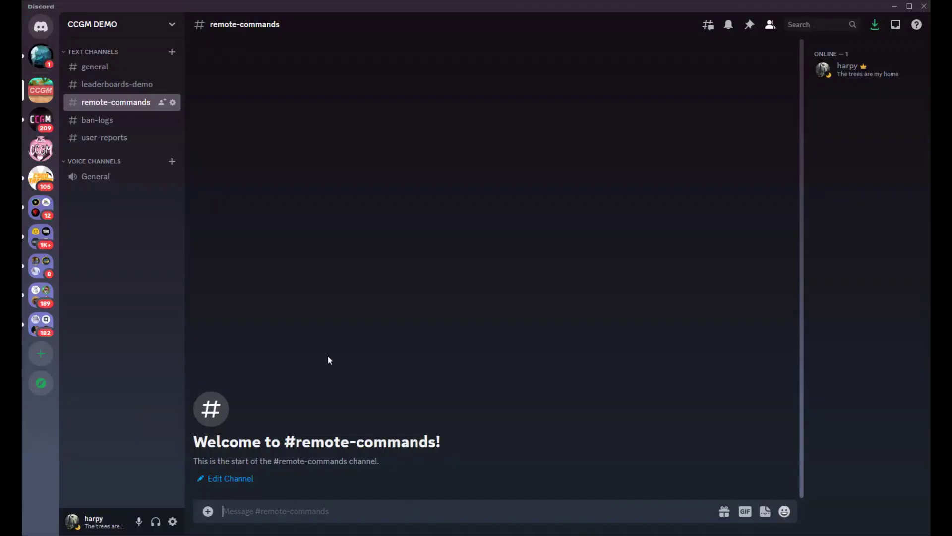
{"action": "left_click", "coordinate": [174, 53]}
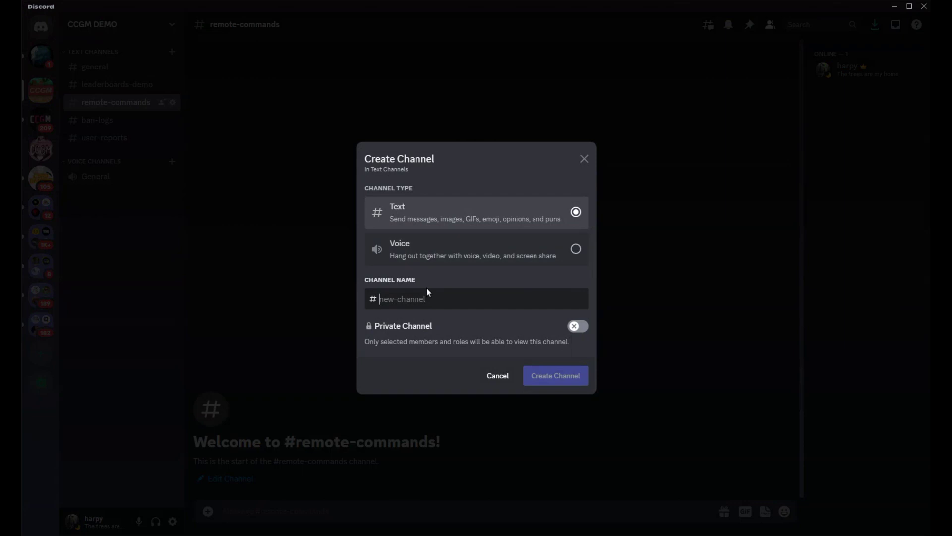
{"action": "type", "text": "invite-codes"}
{"action": "key", "text": "Return"}
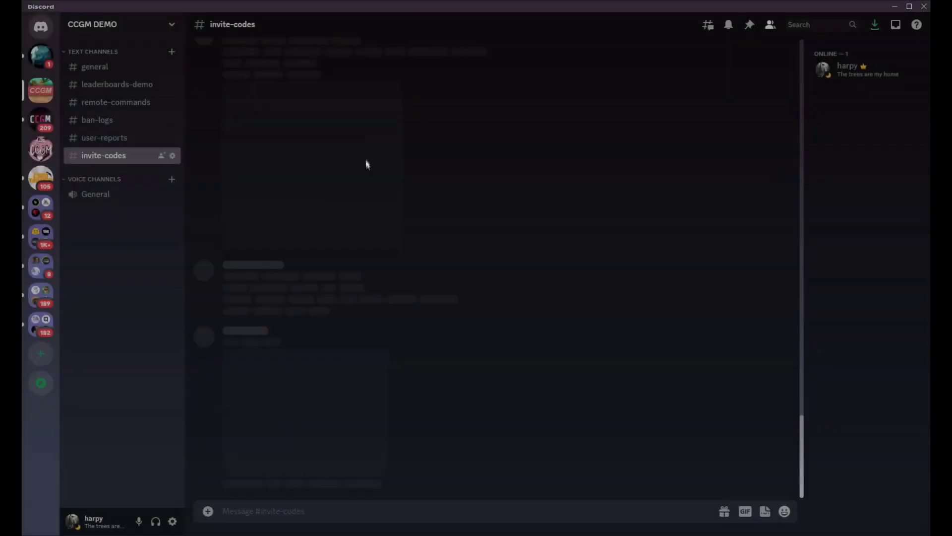
Create a webhook in the integrations settings of the invite-codes channel.
{"action": "left_click", "coordinate": [172, 155]}
{"action": "left_click", "coordinate": [249, 118]}
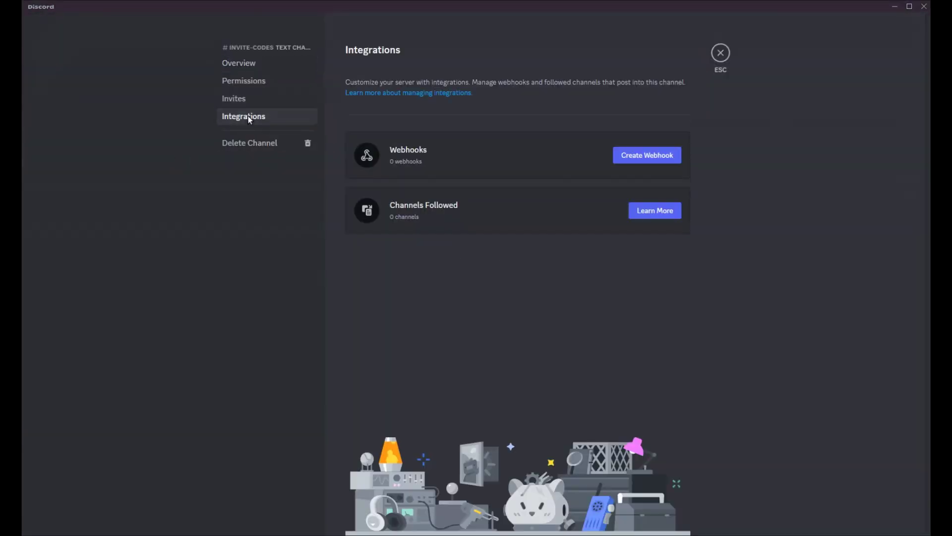
{"action": "left_click", "coordinate": [653, 154]}
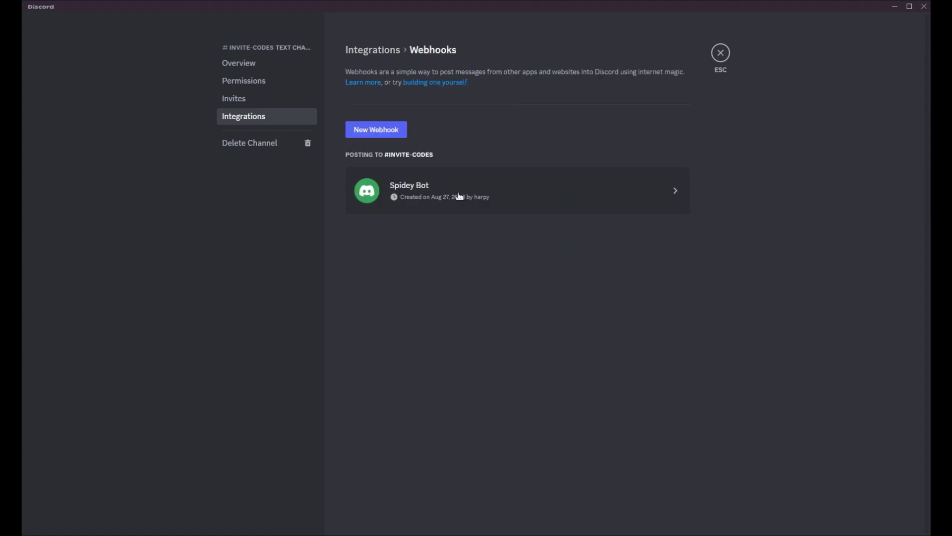
Rename the invite-codes channel's webhook to Invite Codes and save the changes.
{"action": "left_click", "coordinate": [459, 196]}
{"action": "left_click", "coordinate": [476, 248]}
{"action": "key", "text": "ctrl+a"}
{"action": "type", "text": "Invite"}
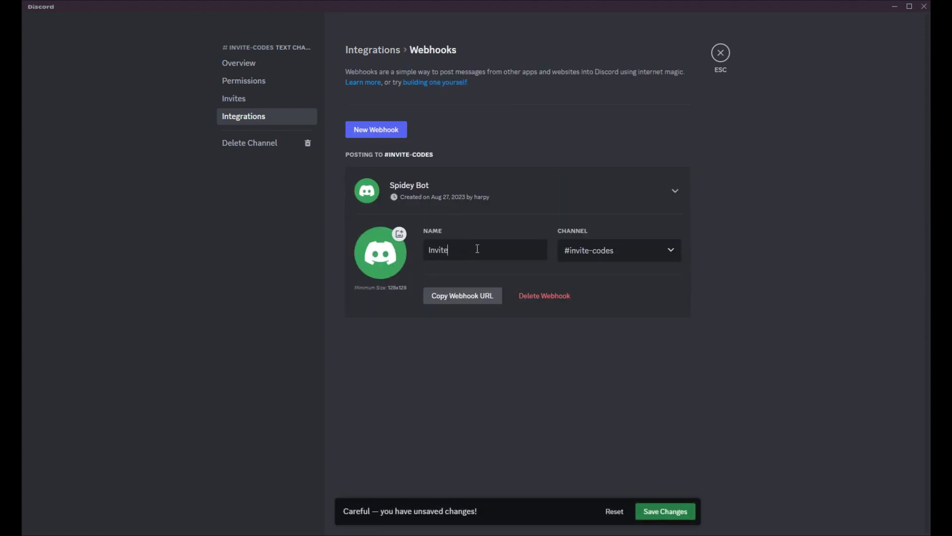
{"action": "type", "text": " Codes"}
{"action": "left_click", "coordinate": [689, 513]}
Copy the Invite Codes webhook URL and paste it as the inviteCodesWebHook value in the CCGM Config Editor.
{"action": "left_click", "coordinate": [464, 296]}
{"action": "key", "text": "alt+Tab"}
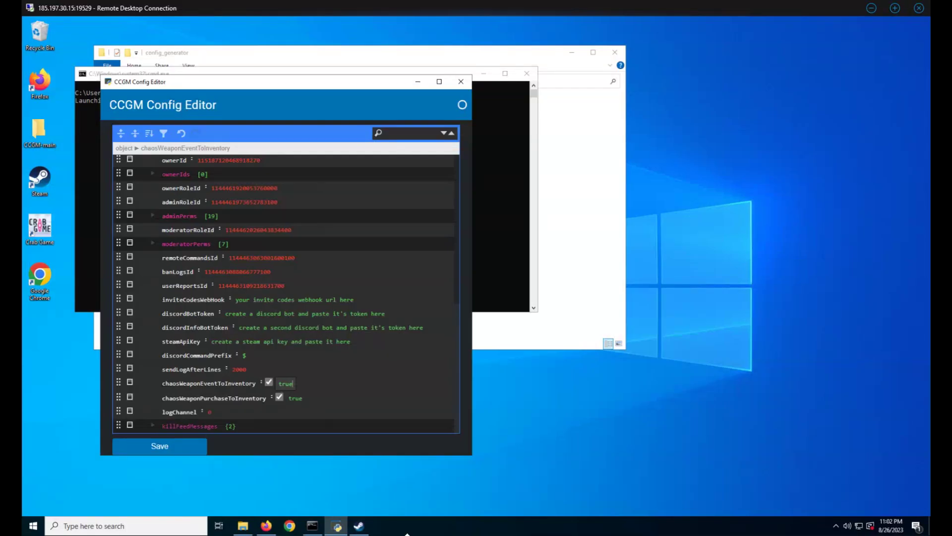
{"action": "left_click", "coordinate": [305, 300]}
{"action": "left_click_drag", "start_coordinate": [315, 300], "coordinate": [367, 300]}
{"action": "key", "text": "ctrl+a"}
{"action": "key", "text": "ctrl+v"}
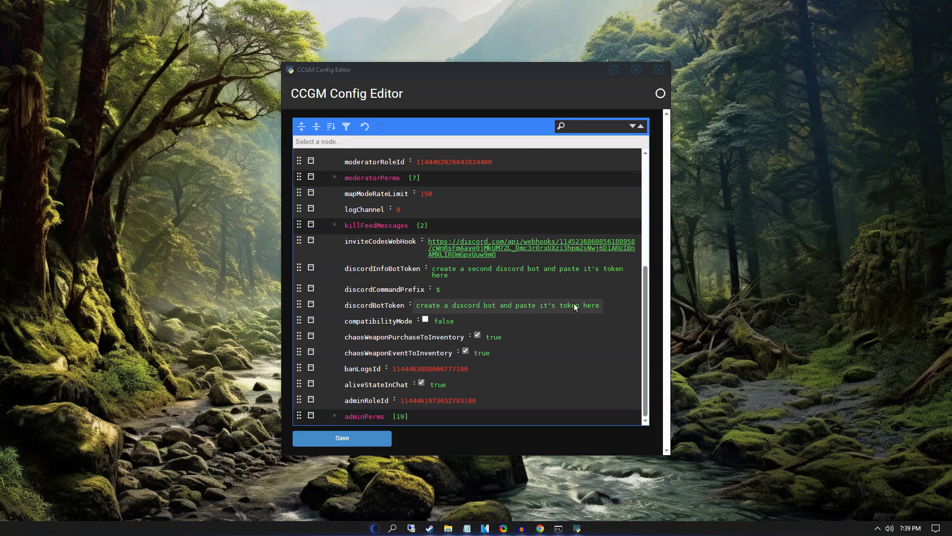
Switch to the Discord Developer Portal in Chrome and create an application named CCGM DEMO BOT, accepting the developer terms.
{"action": "left_click", "coordinate": [544, 528]}
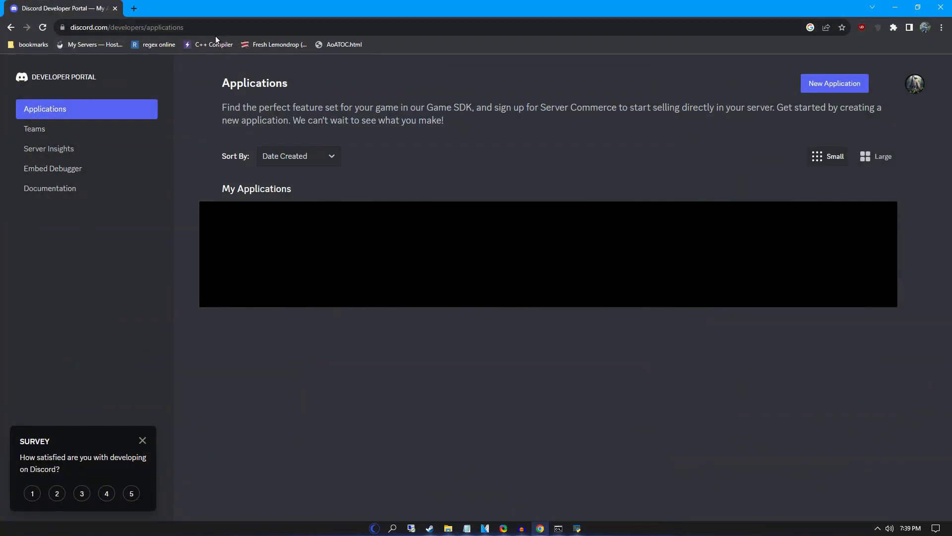
{"action": "left_click", "coordinate": [837, 84]}
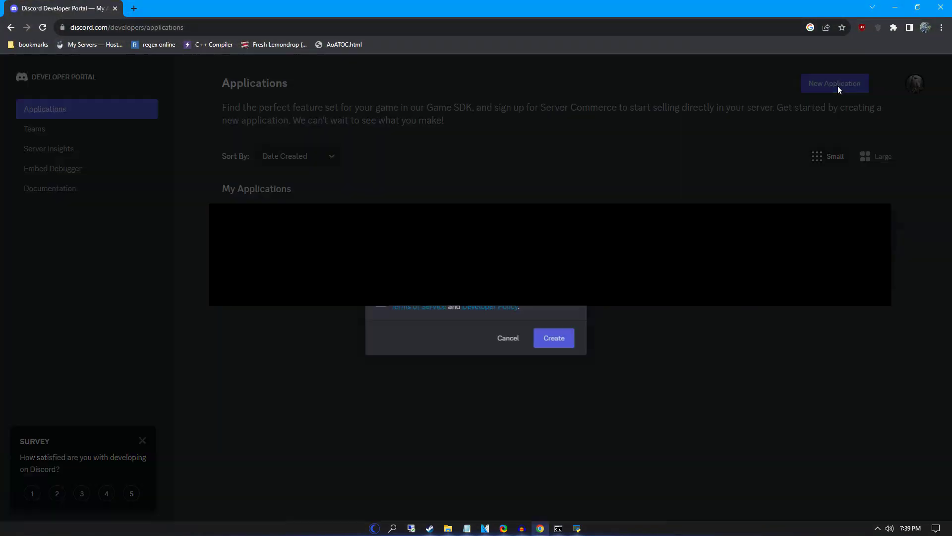
{"action": "left_click", "coordinate": [466, 261]}
{"action": "type", "text": "CCGM DEMO BOT"}
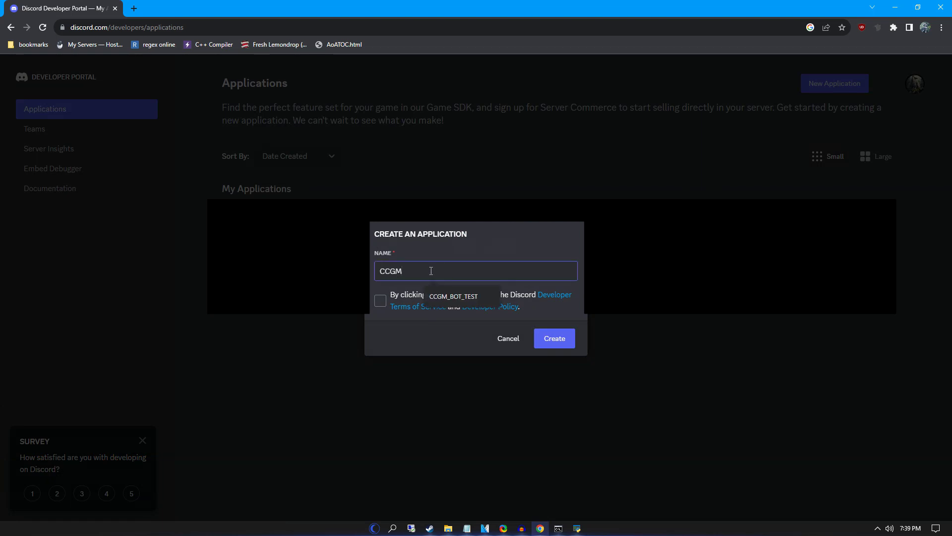
{"action": "left_click", "coordinate": [380, 301]}
{"action": "left_click", "coordinate": [561, 342]}
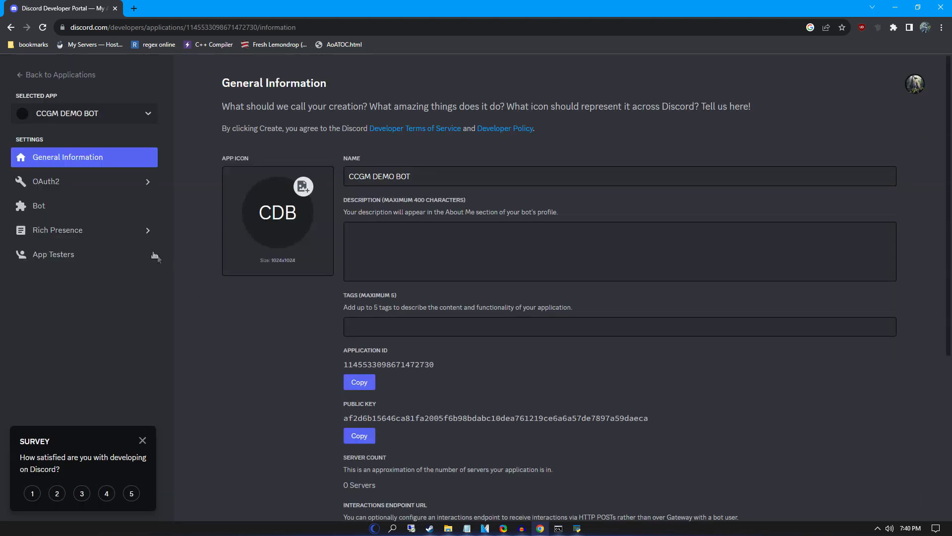
Reset the CCGM DEMO BOT's token and copy the new token.
{"action": "left_click", "coordinate": [57, 209]}
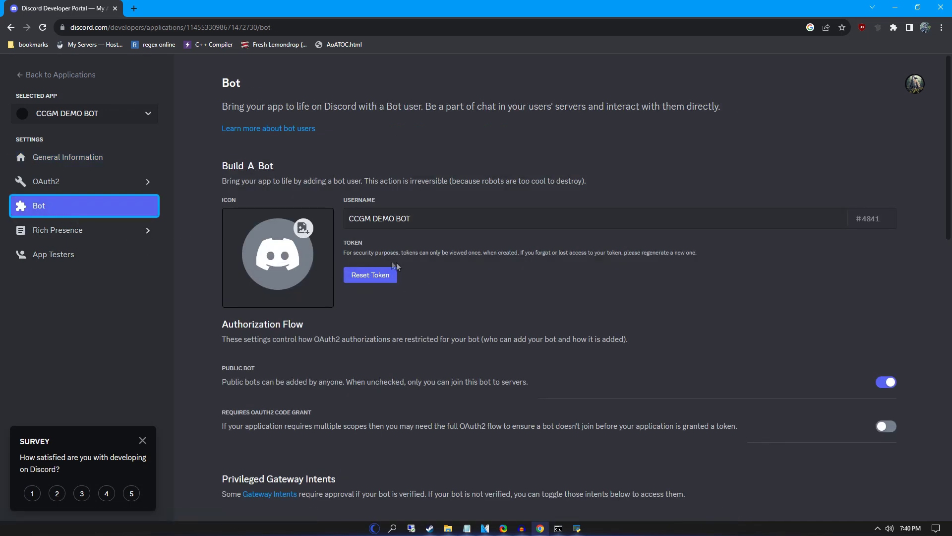
{"action": "left_click", "coordinate": [384, 279]}
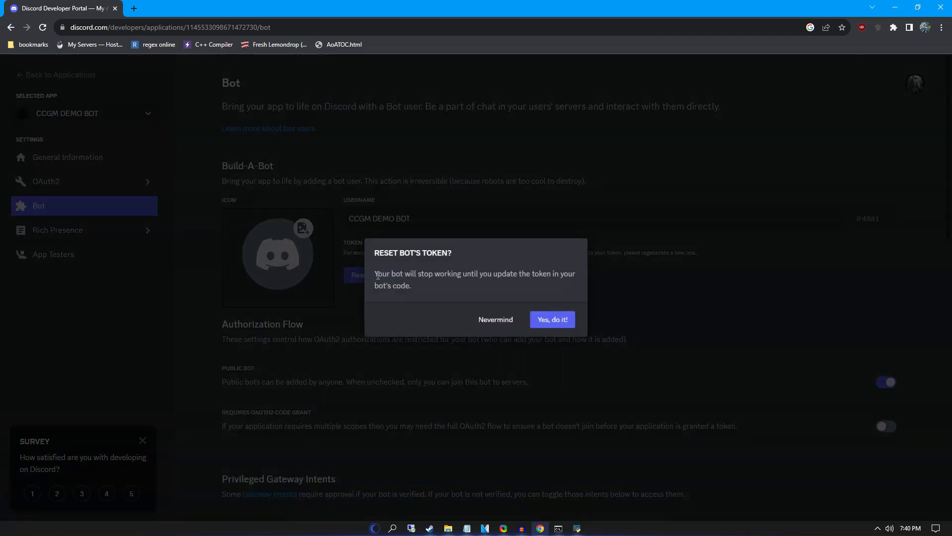
{"action": "left_click", "coordinate": [548, 318]}
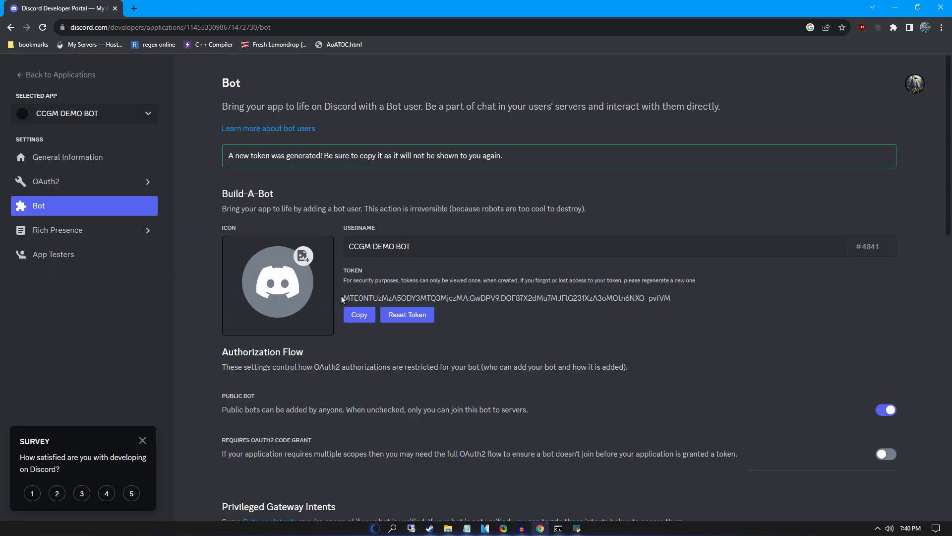
{"action": "left_click", "coordinate": [359, 317]}
Switch to the CCGM Config Editor and paste the bot token as the discordBotToken value.
{"action": "left_click", "coordinate": [577, 529]}
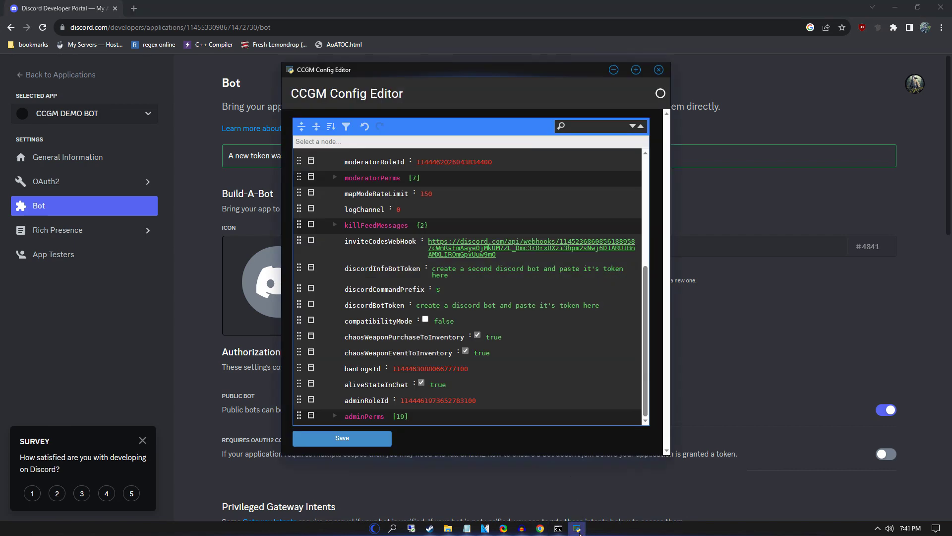
{"action": "left_click", "coordinate": [397, 305]}
{"action": "left_click", "coordinate": [557, 307]}
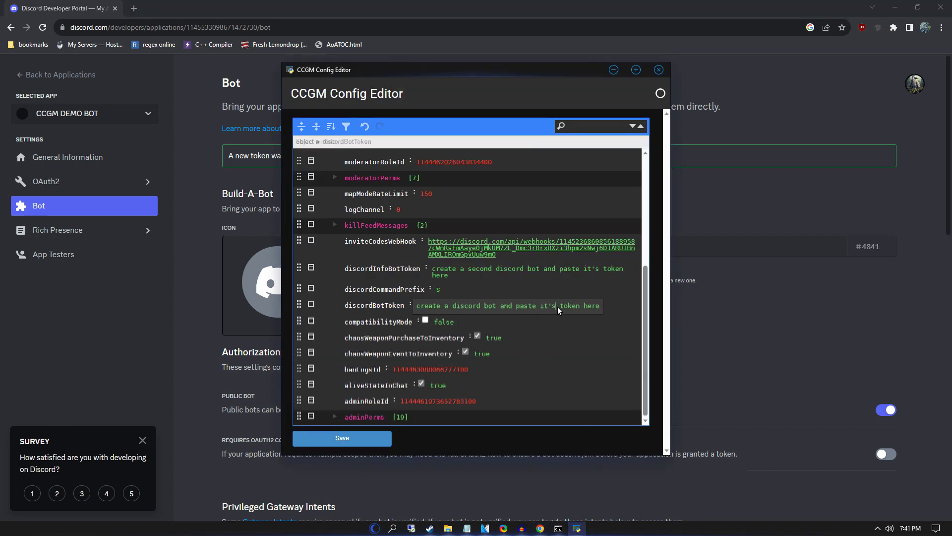
{"action": "key", "text": "ctrl+a"}
{"action": "key", "text": "ctrl+v"}
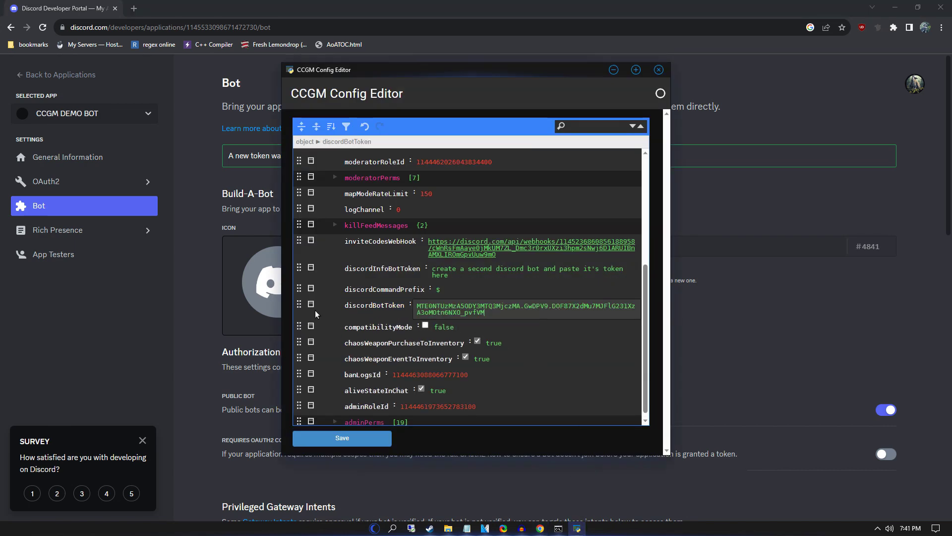
{"action": "key", "text": "shift+Tab"}
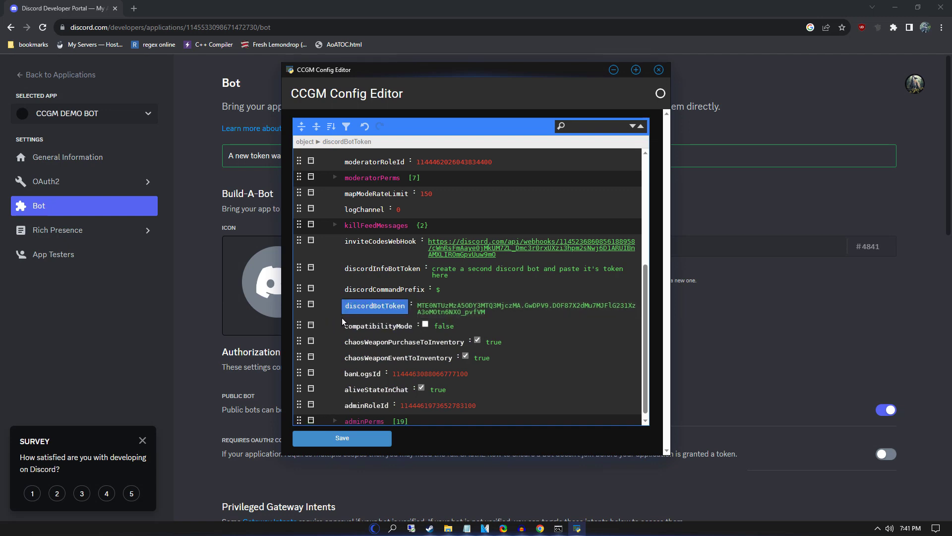
In the Developer Portal, turn off Public Bot, enable the Presence, Server Members and Message Content intents, and save the changes.
{"action": "left_click", "coordinate": [188, 337]}
{"action": "scroll", "coordinate": [188, 337], "scroll_direction": "down", "scroll_amount": 2}
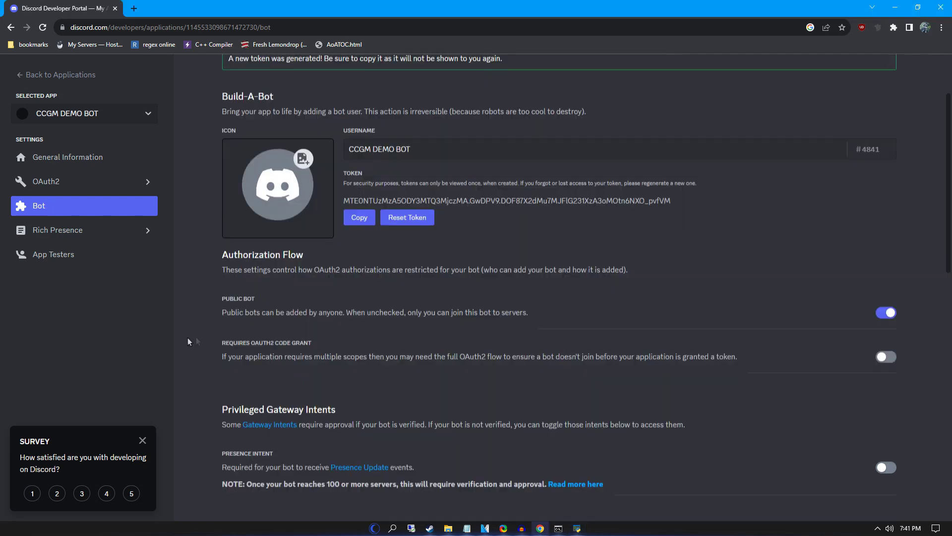
{"action": "left_click", "coordinate": [887, 313]}
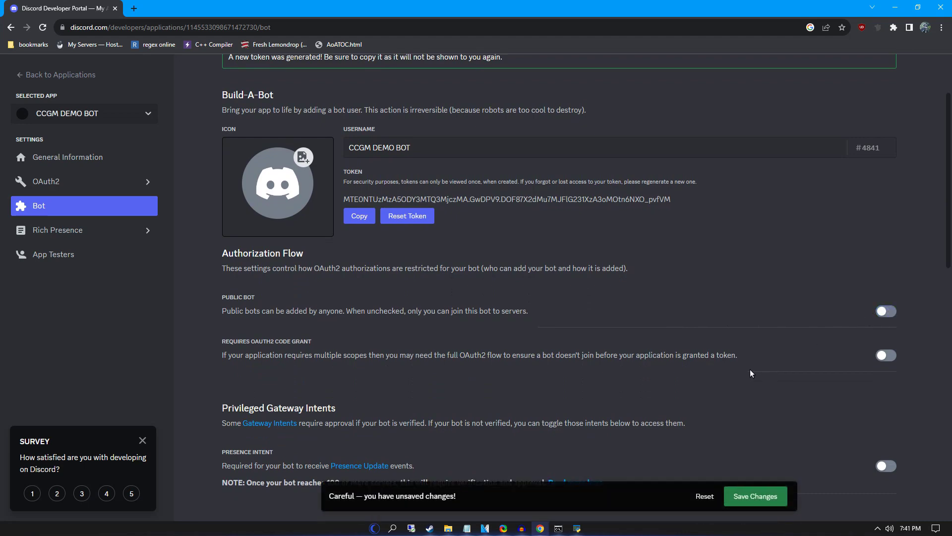
{"action": "scroll", "coordinate": [751, 372], "scroll_direction": "down", "scroll_amount": 2}
{"action": "scroll", "coordinate": [750, 369], "scroll_direction": "down", "scroll_amount": 2}
{"action": "left_click", "coordinate": [887, 267]}
{"action": "left_click", "coordinate": [886, 343]}
{"action": "left_click", "coordinate": [885, 420]}
{"action": "scroll", "coordinate": [760, 398], "scroll_direction": "down", "scroll_amount": 4}
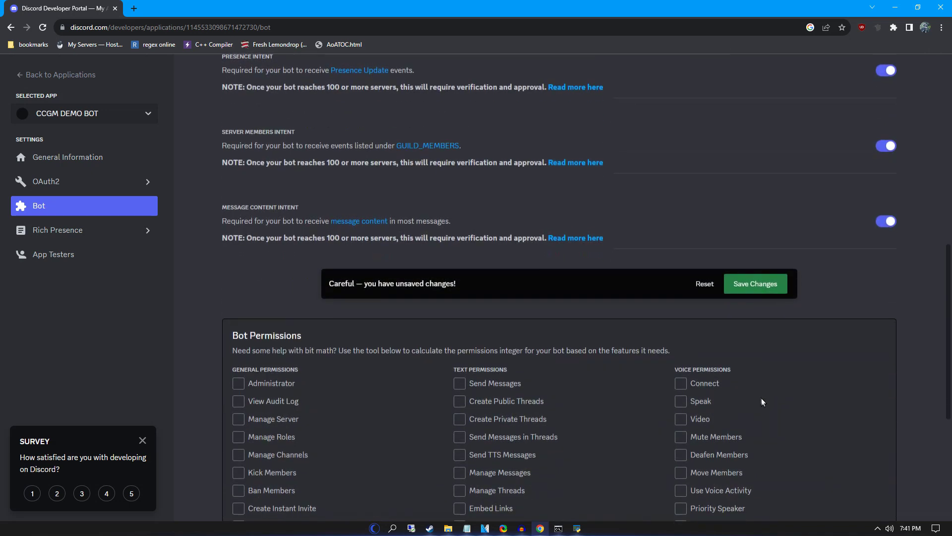
{"action": "left_click", "coordinate": [752, 291]}
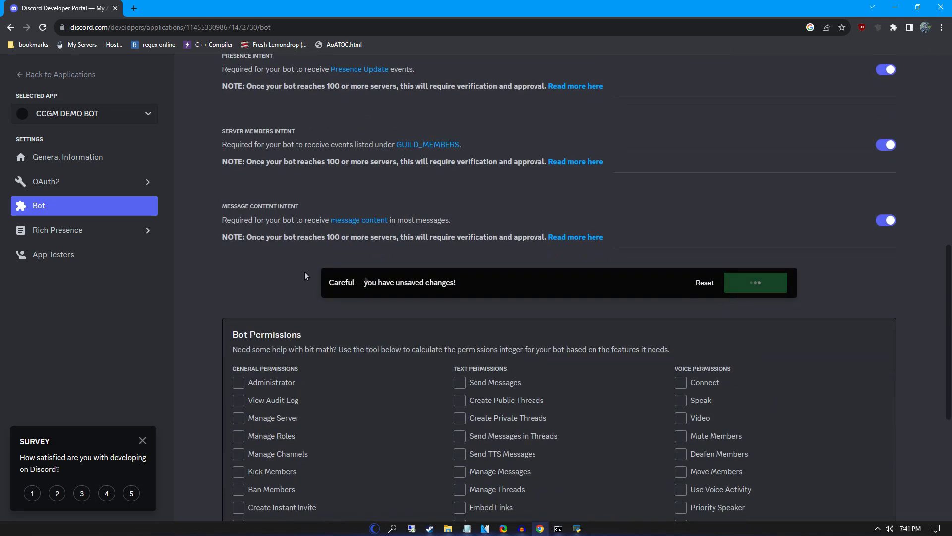
Generate an OAuth2 invite URL with the bot scope and Administrator permission, and copy it.
{"action": "left_click", "coordinate": [43, 189]}
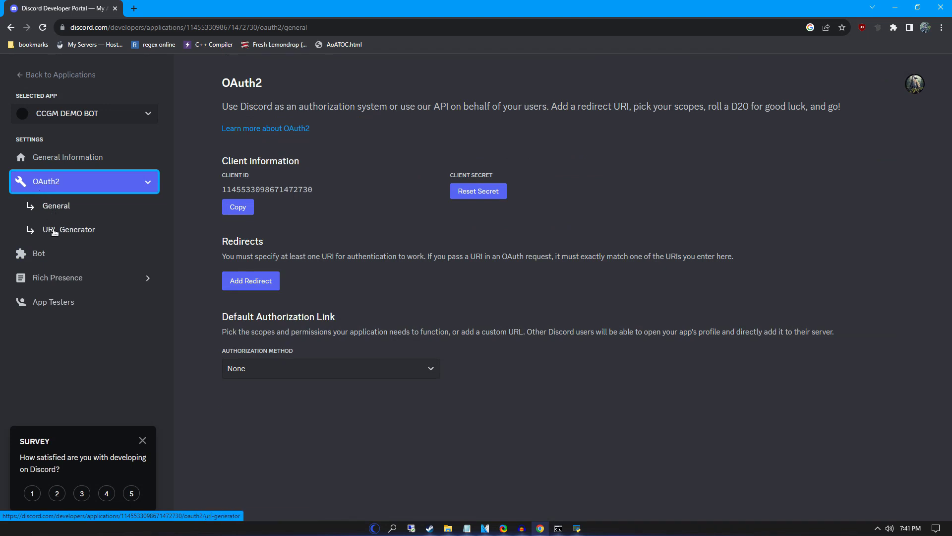
{"action": "left_click", "coordinate": [68, 233]}
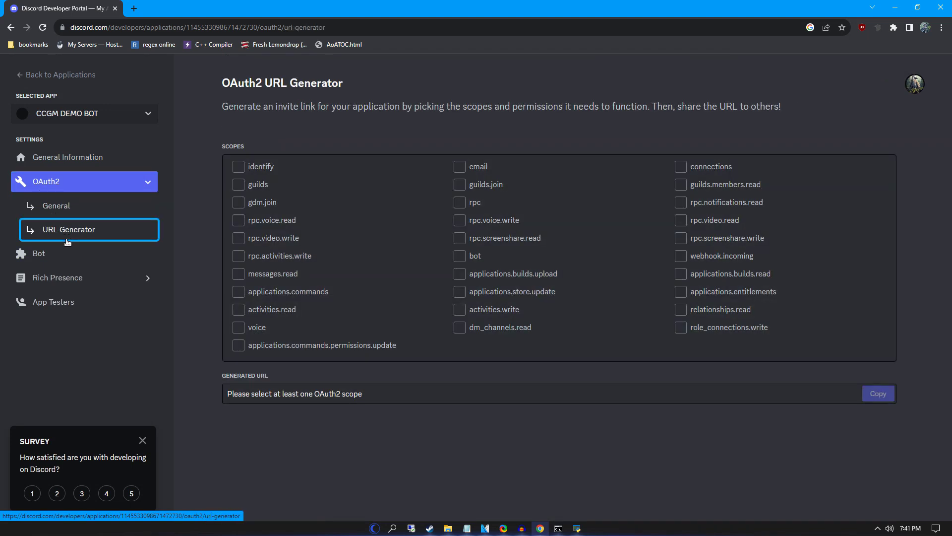
{"action": "left_click", "coordinate": [466, 257]}
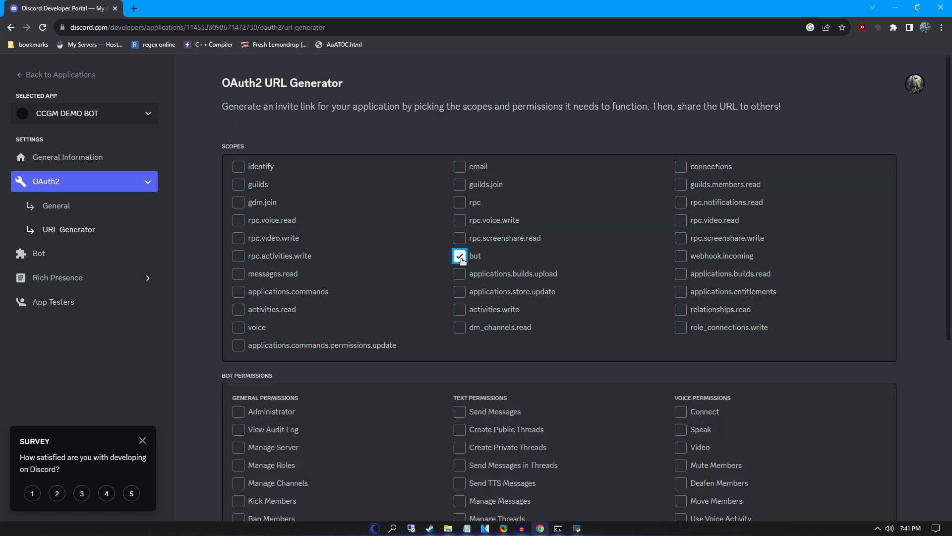
{"action": "left_click", "coordinate": [249, 414]}
{"action": "scroll", "coordinate": [219, 343], "scroll_direction": "down", "scroll_amount": 6}
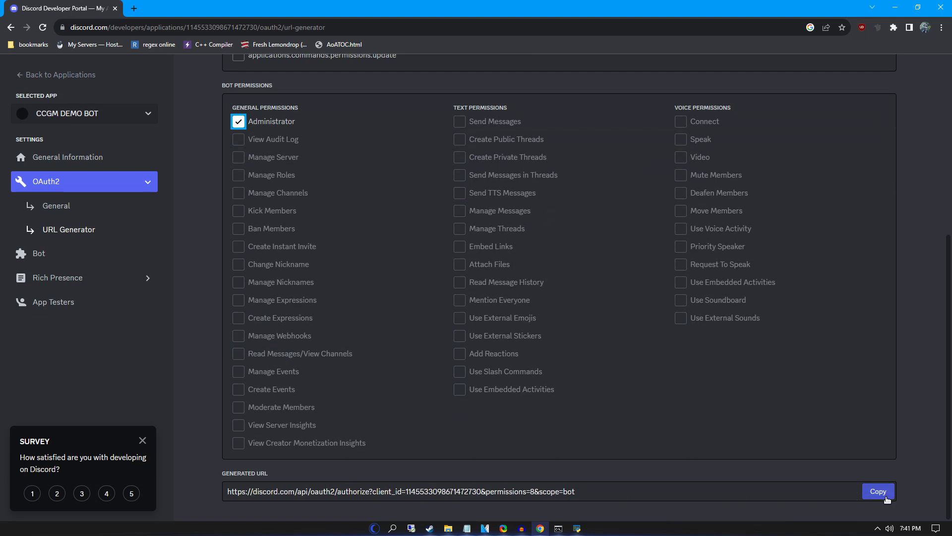
{"action": "left_click", "coordinate": [888, 498]}
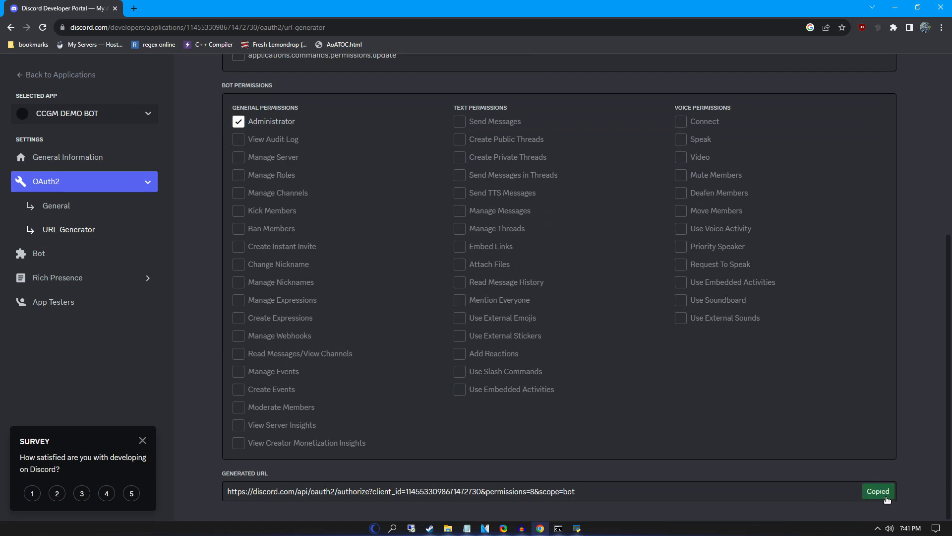
Open the invite URL in a new browser tab and authorize CCGM DEMO BOT on the CCGM DEMO server, completing the human check.
{"action": "left_click", "coordinate": [137, 10]}
{"action": "key", "text": "ctrl+v"}
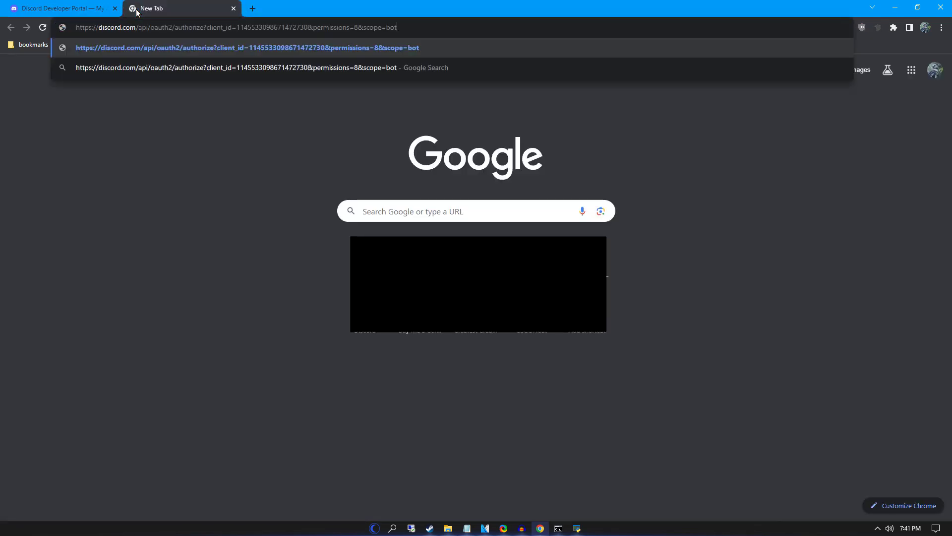
{"action": "key", "text": "Return"}
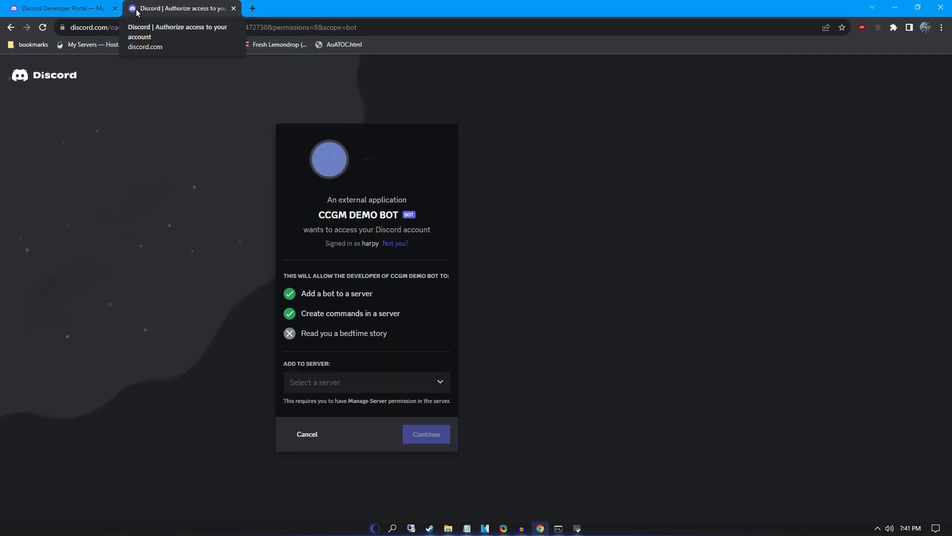
{"action": "left_click", "coordinate": [355, 387]}
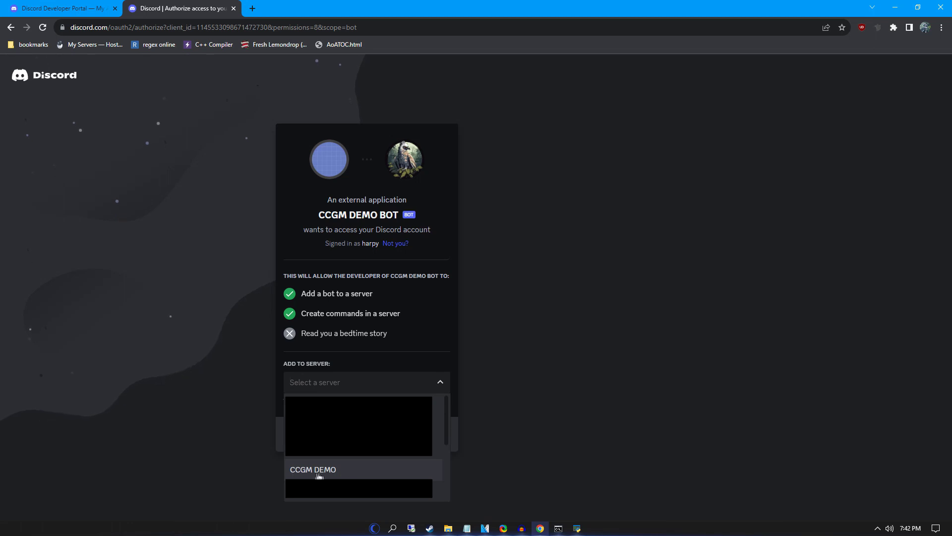
{"action": "left_click", "coordinate": [358, 471]}
{"action": "left_click", "coordinate": [432, 434]}
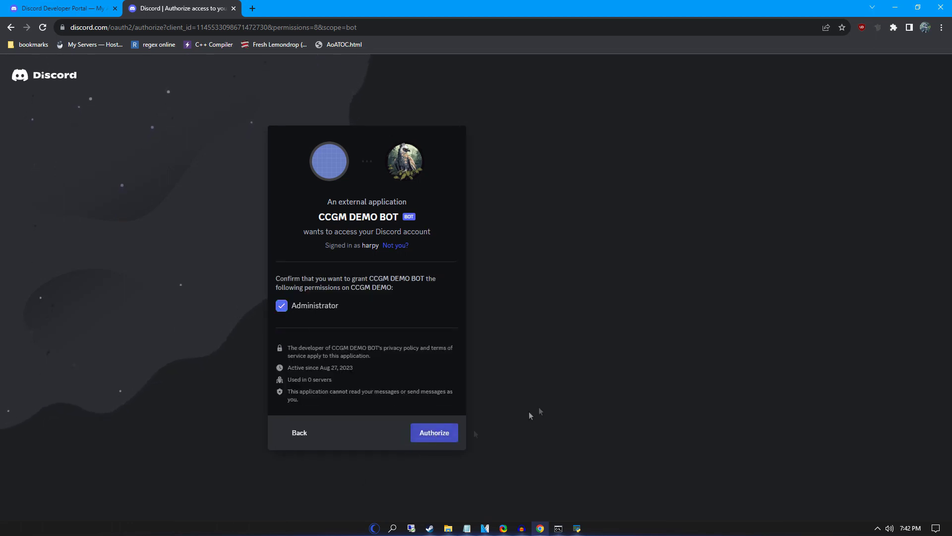
{"action": "left_click", "coordinate": [442, 435]}
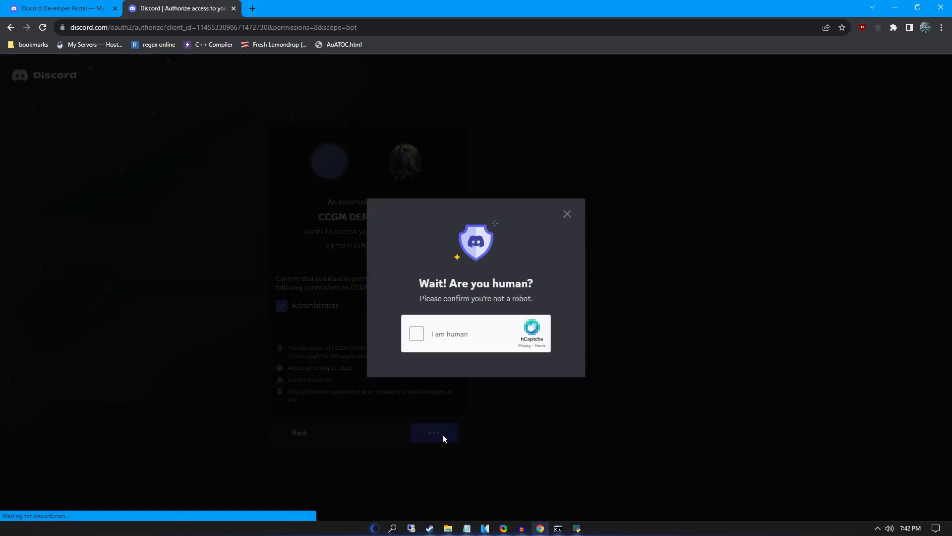
{"action": "left_click", "coordinate": [418, 341]}
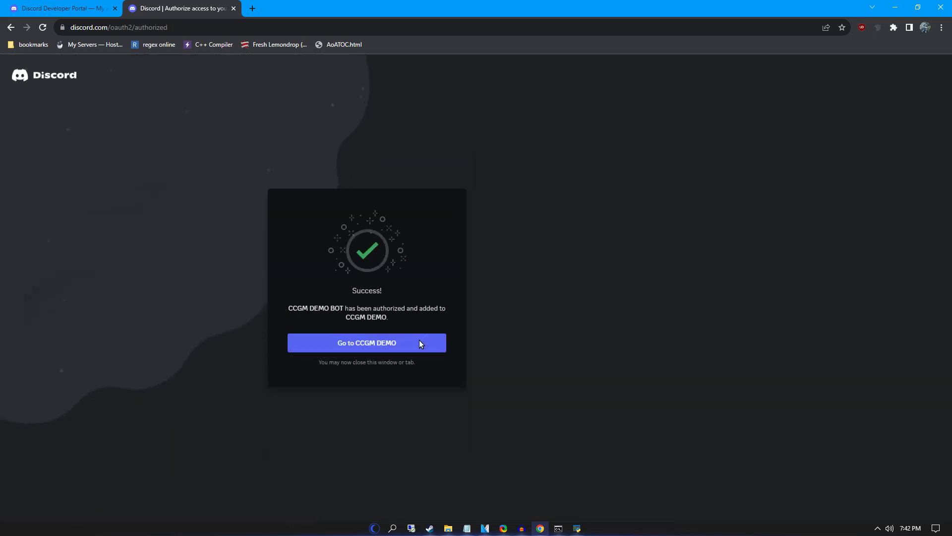
Check the CCGM DEMO server's general channel for the bot's arrival, and review the discordInfoBotToken entry in the CCGM Config Editor.
{"action": "left_click", "coordinate": [418, 340]}
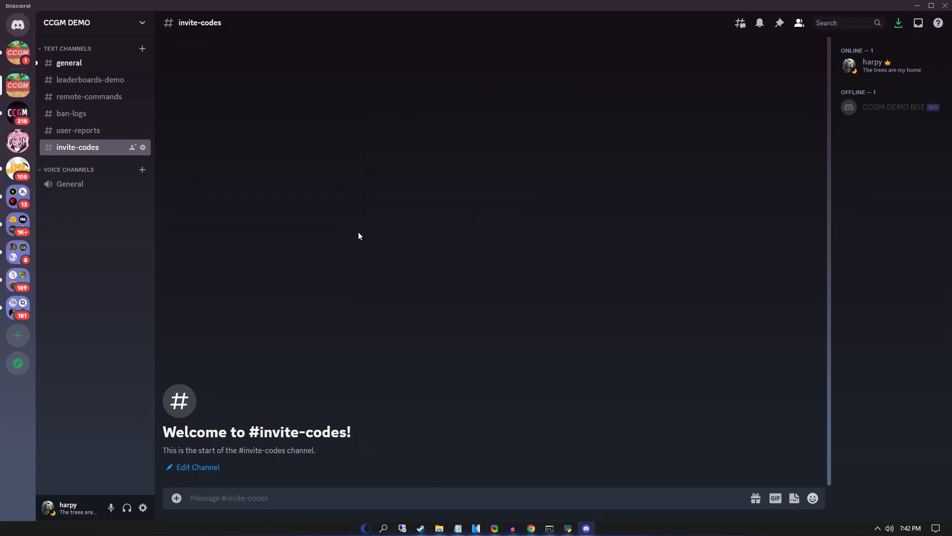
{"action": "left_click", "coordinate": [85, 66]}
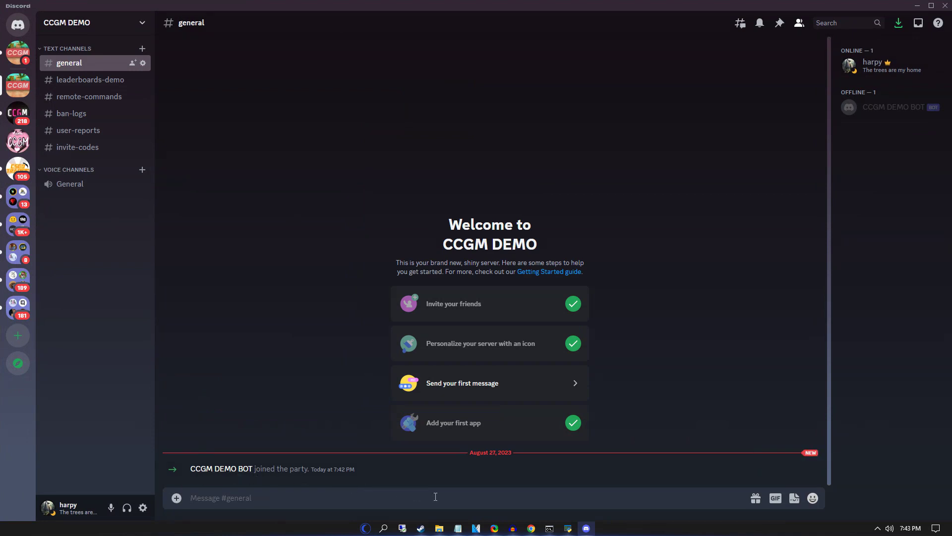
{"action": "left_click", "coordinate": [568, 528]}
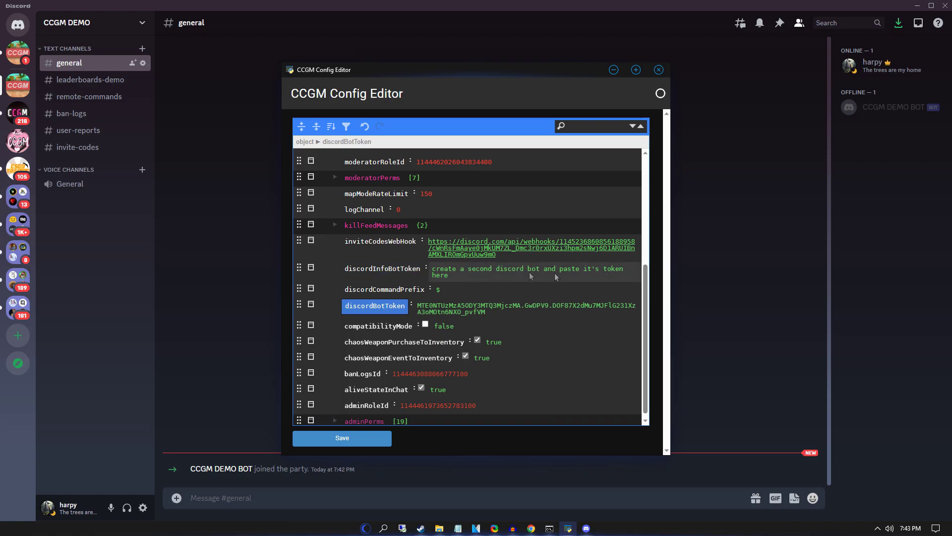
Return to the Developer Portal in Chrome and create a second application named CCGM DEMO INFO BOT, accepting the developer terms.
{"action": "key", "text": "alt+Tab"}
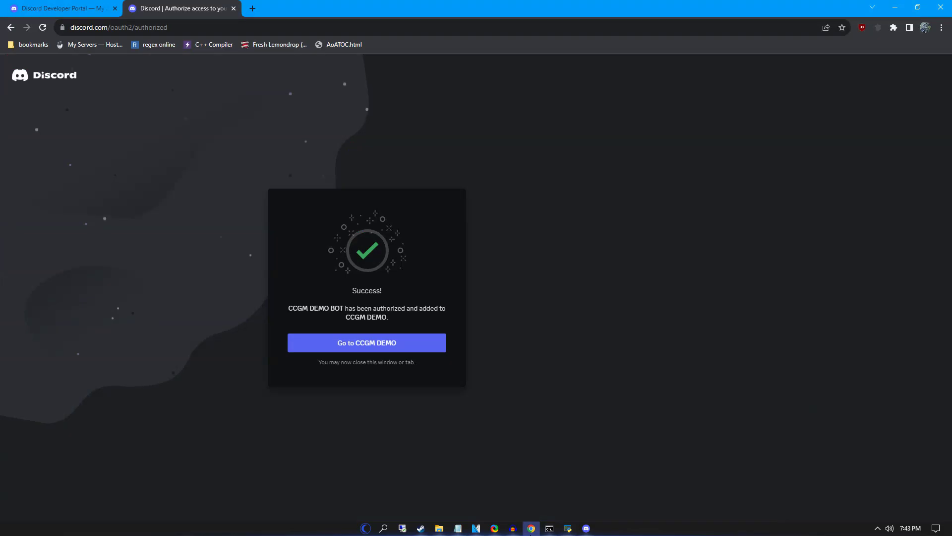
{"action": "left_click", "coordinate": [68, 7]}
{"action": "left_click", "coordinate": [59, 74]}
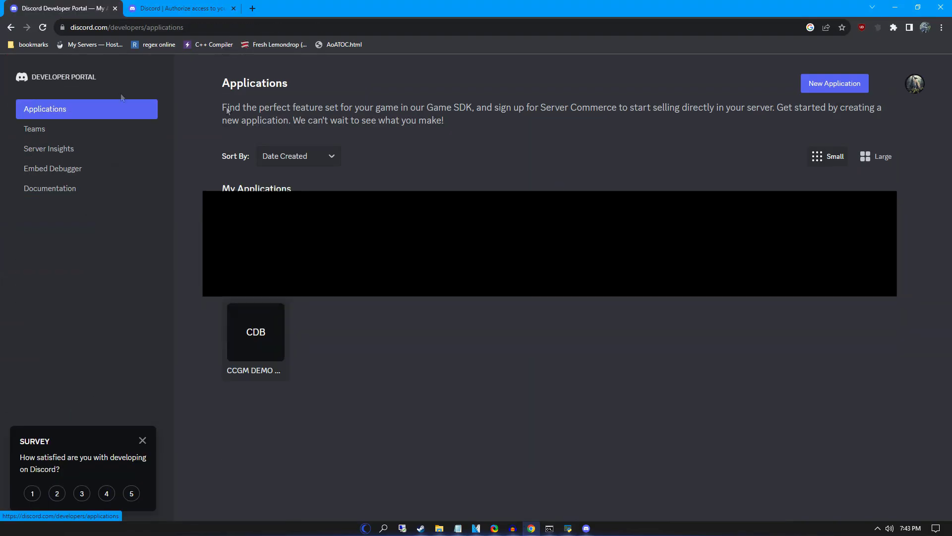
{"action": "left_click", "coordinate": [834, 83]}
{"action": "left_click", "coordinate": [447, 274]}
{"action": "type", "text": "CCGM DEMO INFO"}
{"action": "key", "text": "Tab"}
{"action": "key", "text": "space"}
{"action": "left_click", "coordinate": [566, 341]}
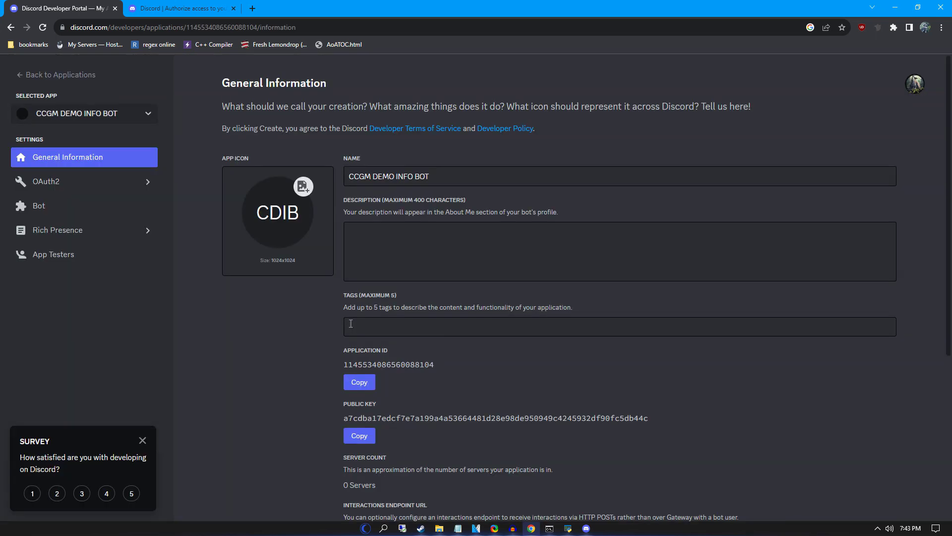
Generate a new bot token for CCGM DEMO INFO BOT and paste it as the discordInfoBotToken value in the CCGM Config Editor.
{"action": "left_click", "coordinate": [44, 205]}
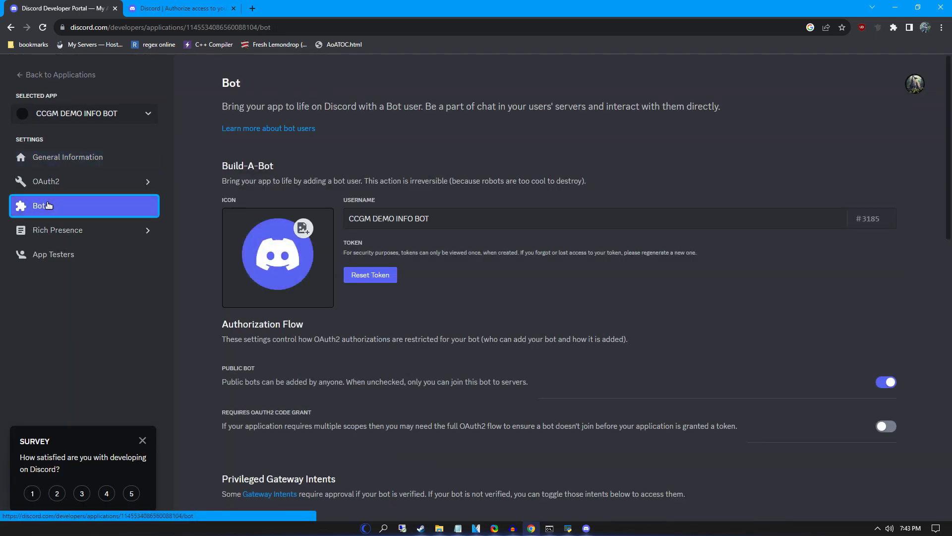
{"action": "left_click", "coordinate": [374, 276]}
{"action": "left_click", "coordinate": [551, 318]}
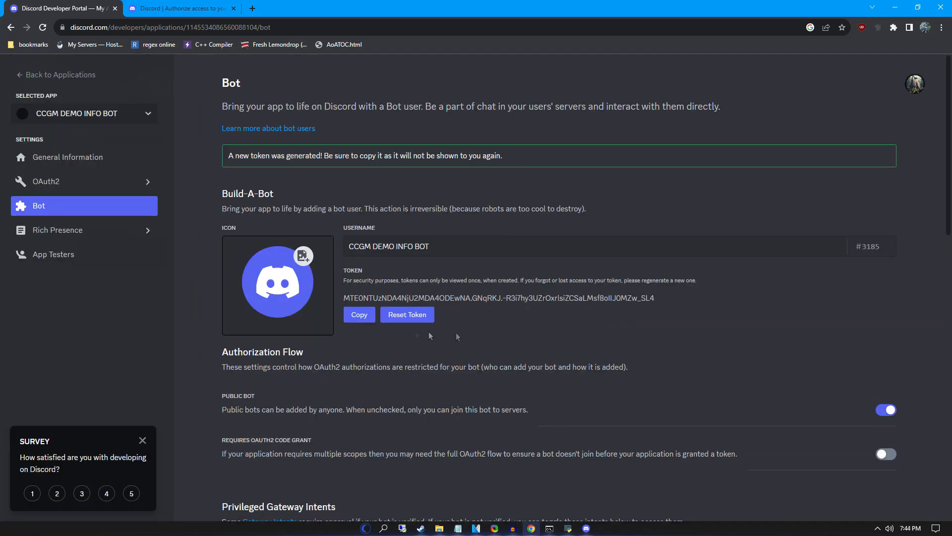
{"action": "left_click", "coordinate": [568, 528]}
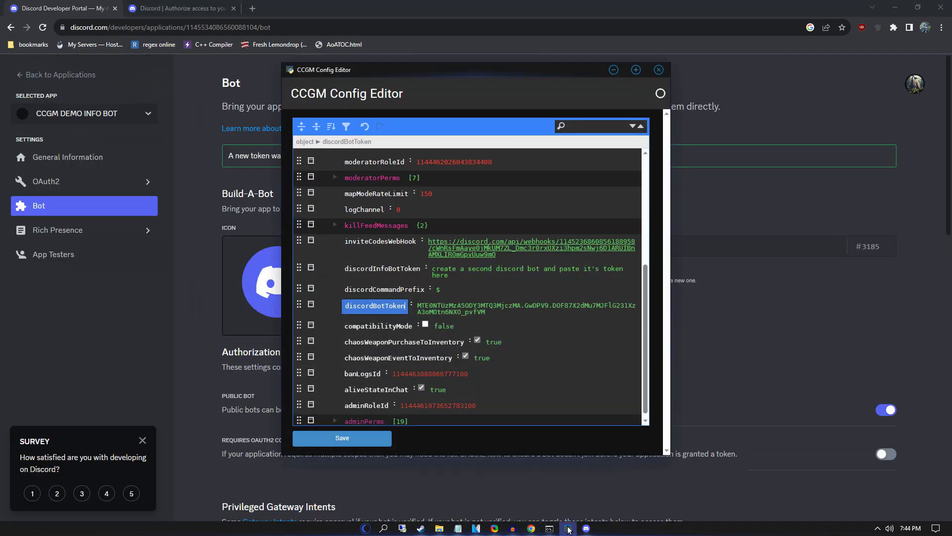
{"action": "triple_click", "coordinate": [460, 275]}
{"action": "key", "text": "ctrl+v"}
{"action": "left_click", "coordinate": [759, 317]}
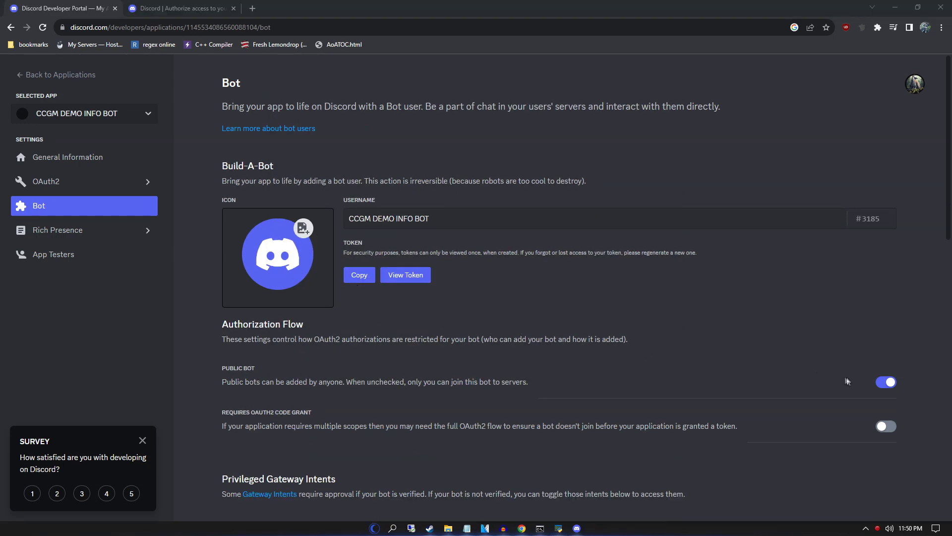
In the Developer Portal, turn off Public Bot for CCGM DEMO INFO BOT, enable its three privileged gateway intents, and save the changes.
{"action": "left_click", "coordinate": [895, 383]}
{"action": "scroll", "coordinate": [894, 389], "scroll_direction": "down", "scroll_amount": 3}
{"action": "scroll", "coordinate": [894, 389], "scroll_direction": "down", "scroll_amount": 4}
{"action": "left_click", "coordinate": [887, 190]}
{"action": "left_click", "coordinate": [886, 266]}
{"action": "left_click", "coordinate": [887, 347]}
{"action": "left_click", "coordinate": [751, 404]}
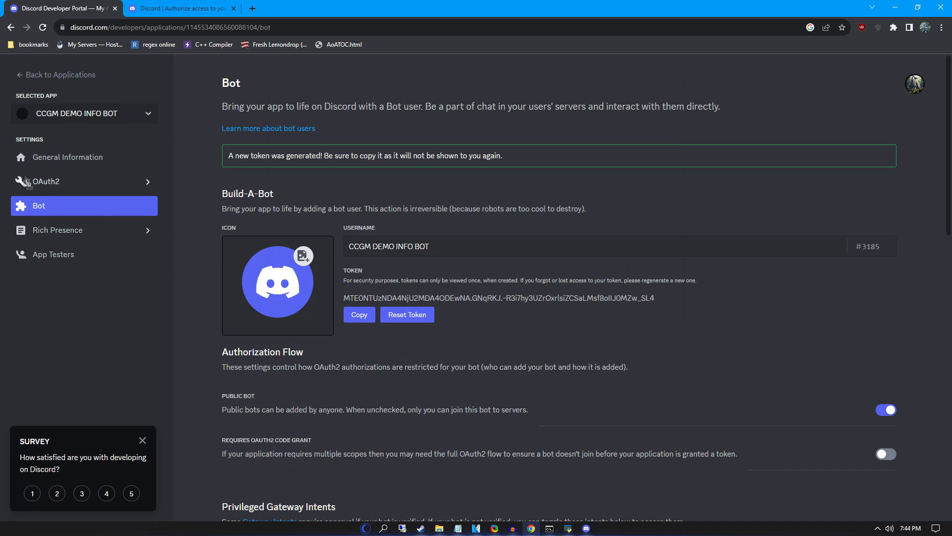
Generate an OAuth2 invite URL for CCGM DEMO INFO BOT with the bot scope and Administrator permission, and copy it.
{"action": "left_click", "coordinate": [47, 182]}
{"action": "left_click", "coordinate": [58, 231]}
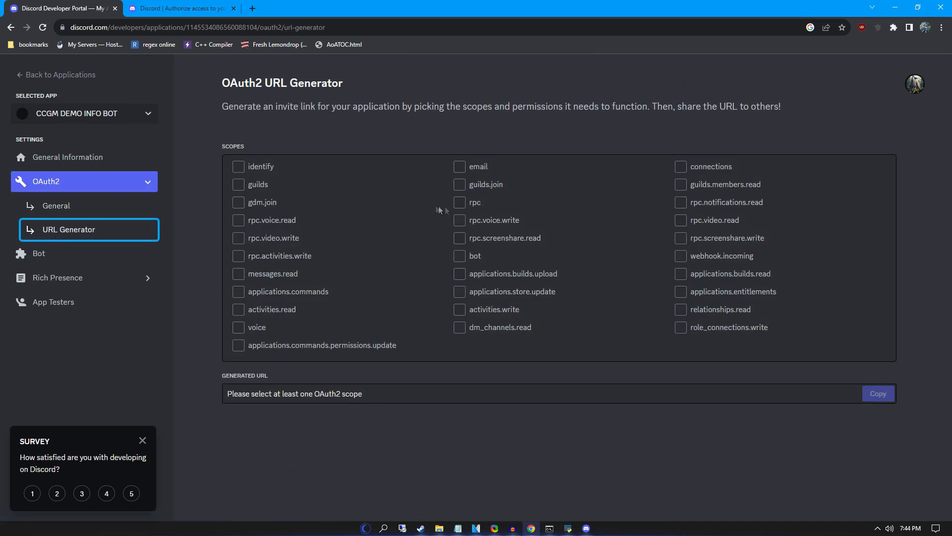
{"action": "left_click", "coordinate": [461, 256]}
{"action": "scroll", "coordinate": [367, 353], "scroll_direction": "down", "scroll_amount": 1}
{"action": "scroll", "coordinate": [367, 353], "scroll_direction": "down", "scroll_amount": 2}
{"action": "left_click", "coordinate": [238, 259]}
{"action": "scroll", "coordinate": [206, 425], "scroll_direction": "down", "scroll_amount": 3}
{"action": "left_click", "coordinate": [877, 491]}
Open the copied invite URL, authorize CCGM DEMO INFO BOT on the CCGM DEMO server with the human check, and switch to Discord.
{"action": "left_click", "coordinate": [181, 9]}
{"action": "left_click", "coordinate": [197, 23]}
{"action": "key", "text": "ctrl+v"}
{"action": "key", "text": "Return"}
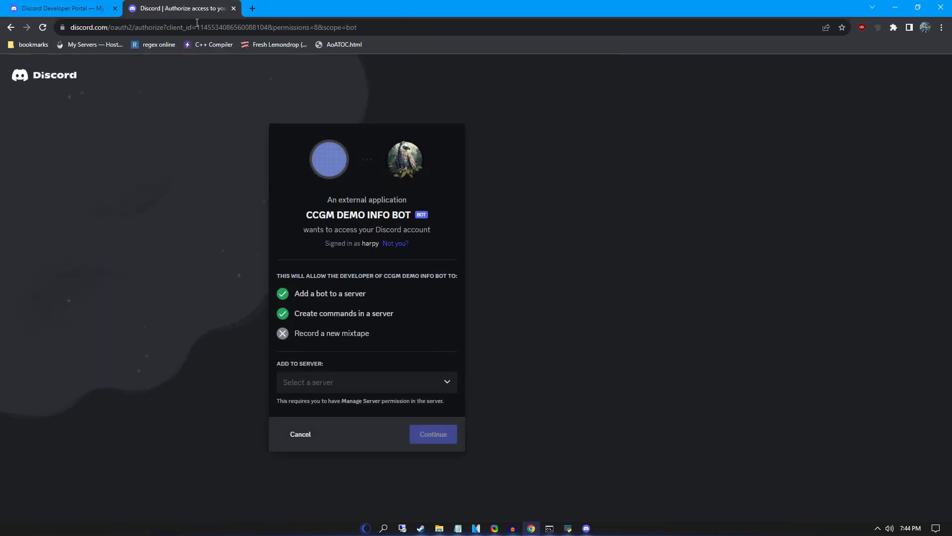
{"action": "left_click", "coordinate": [303, 386]}
{"action": "left_click", "coordinate": [303, 470]}
{"action": "left_click", "coordinate": [443, 439]}
{"action": "left_click", "coordinate": [434, 432]}
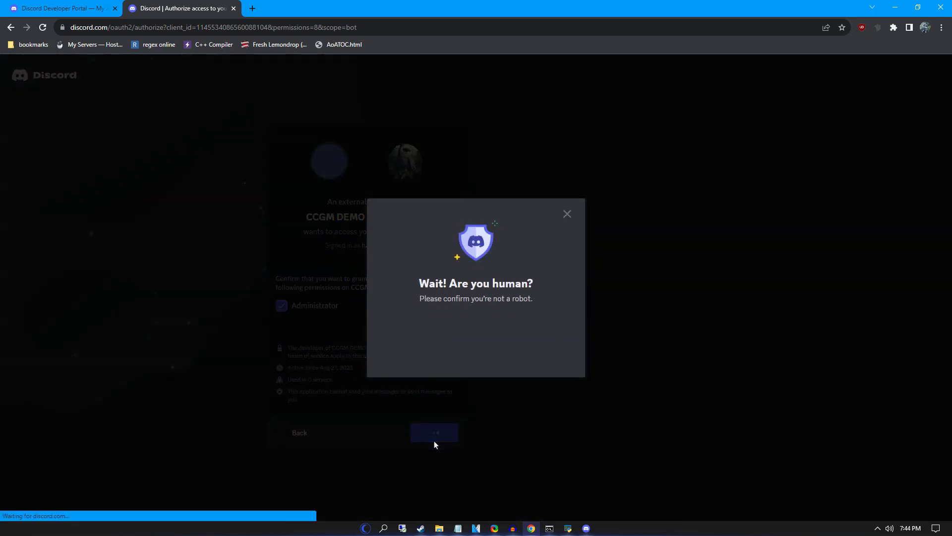
{"action": "left_click", "coordinate": [420, 337]}
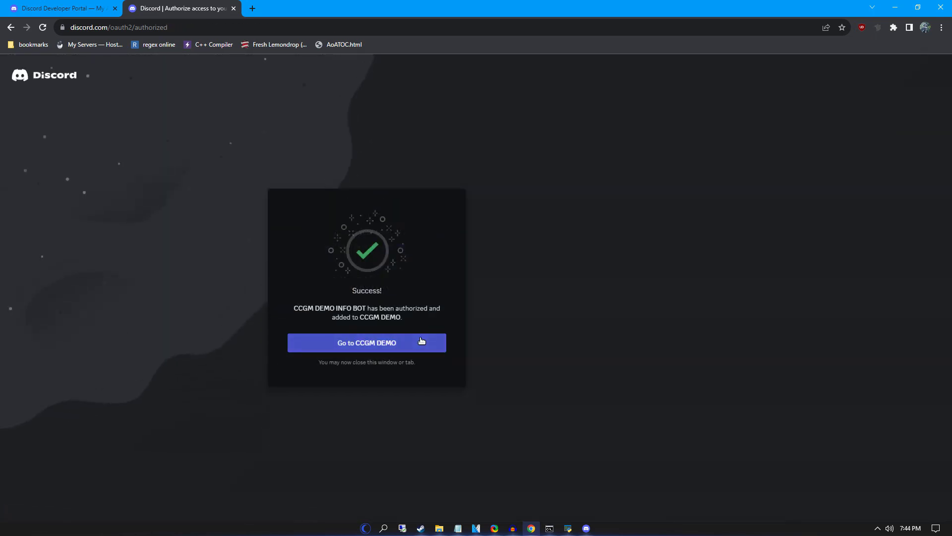
{"action": "left_click", "coordinate": [587, 529]}
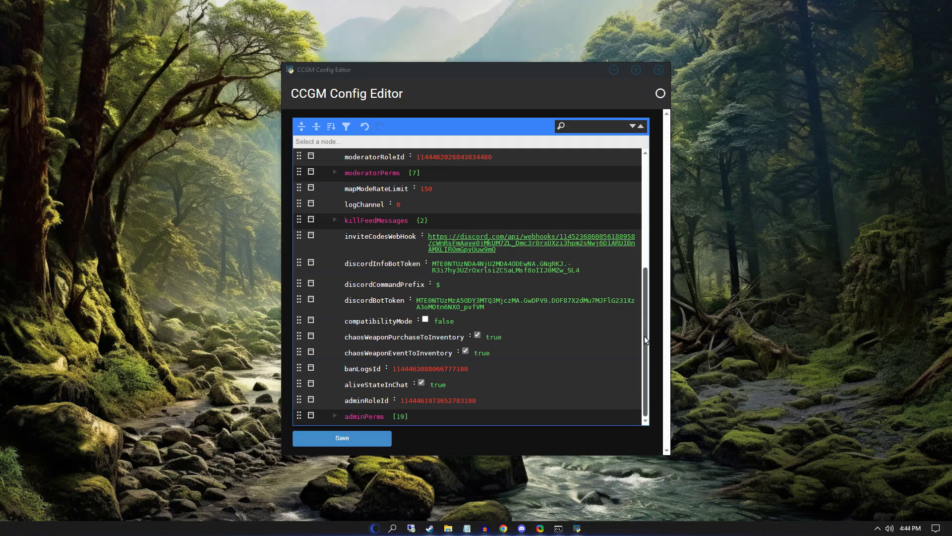
Copy the Steam Web API key from Chrome into the steamApiKey entry of the CCGM Config Editor and save the configuration.
{"action": "left_click_drag", "start_coordinate": [644, 335], "coordinate": [641, 189]}
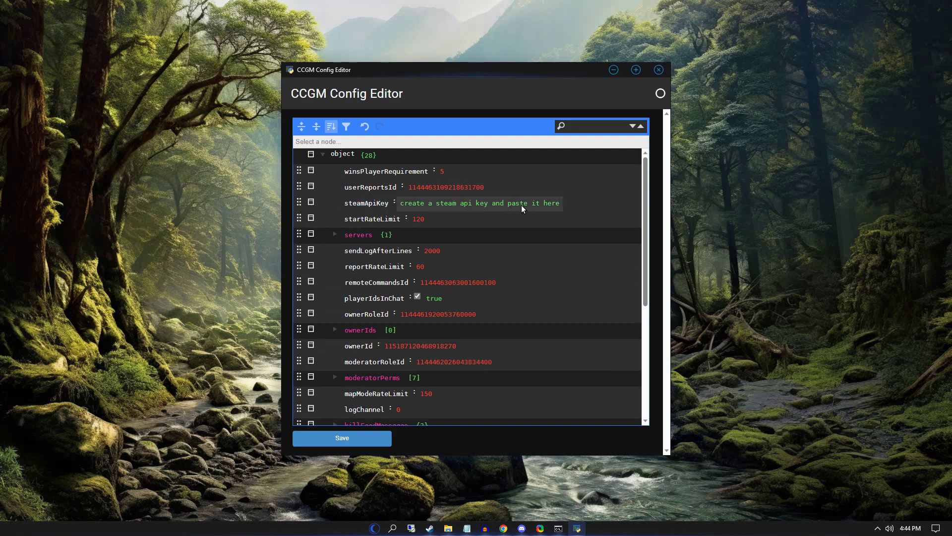
{"action": "left_click", "coordinate": [503, 528]}
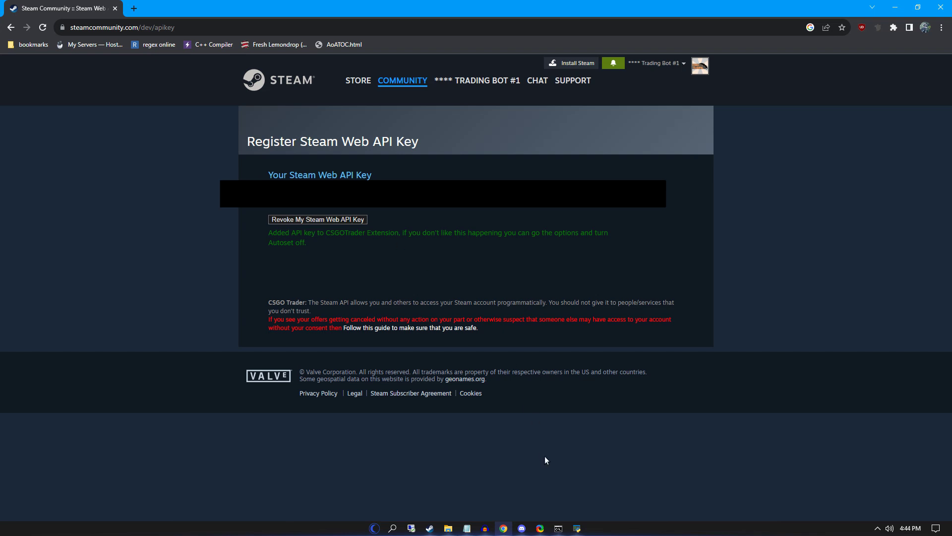
{"action": "left_click", "coordinate": [577, 528]}
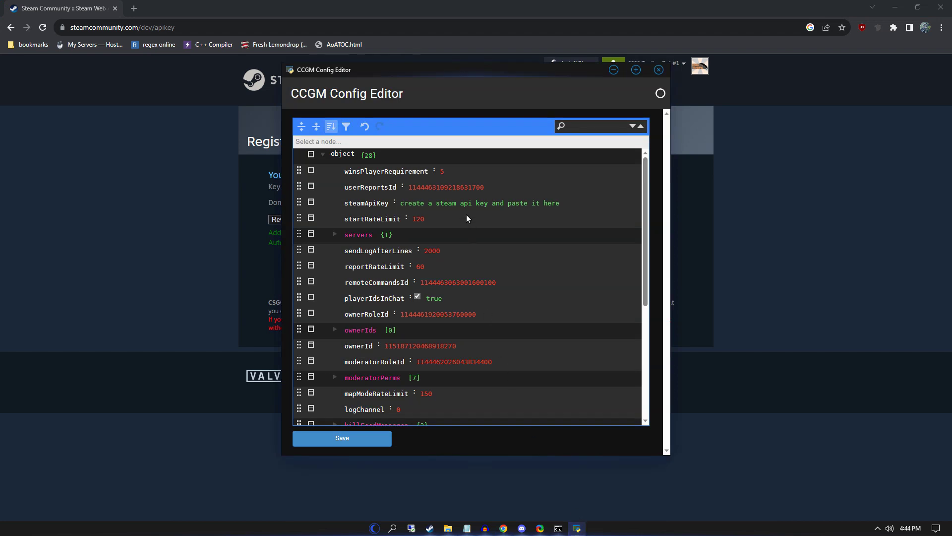
{"action": "left_click", "coordinate": [466, 211]}
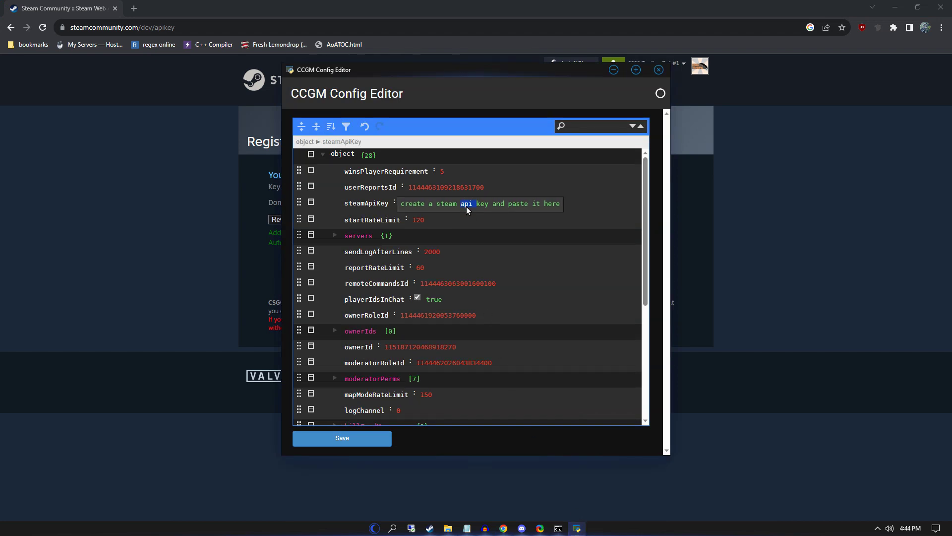
{"action": "key", "text": "ctrl+a"}
{"action": "key", "text": "ctrl+v"}
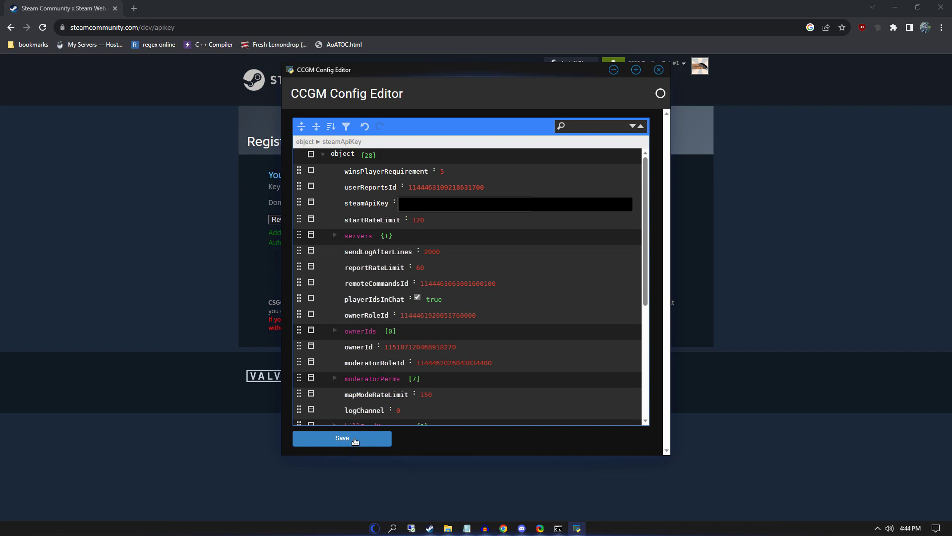
{"action": "left_click", "coordinate": [331, 442]}
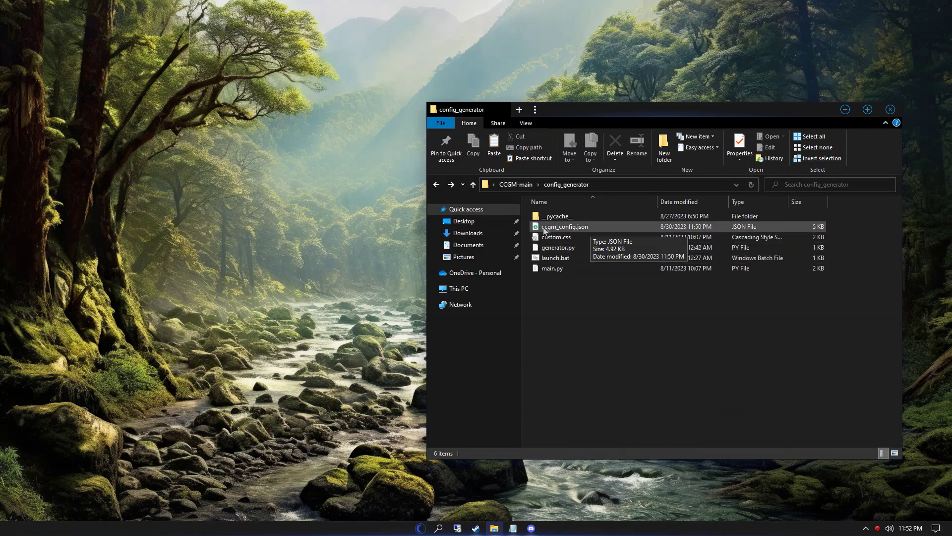
Copy ccgm_config.json from the config_generator folder into the backend folder of CCGM-main, replacing the existing file.
{"action": "right_click", "coordinate": [562, 230]}
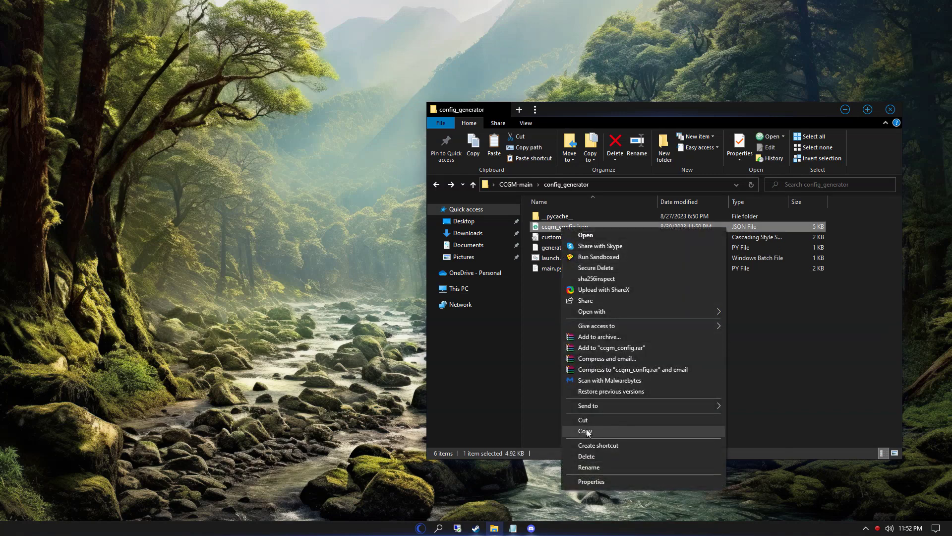
{"action": "left_click", "coordinate": [581, 431]}
{"action": "left_click", "coordinate": [513, 184]}
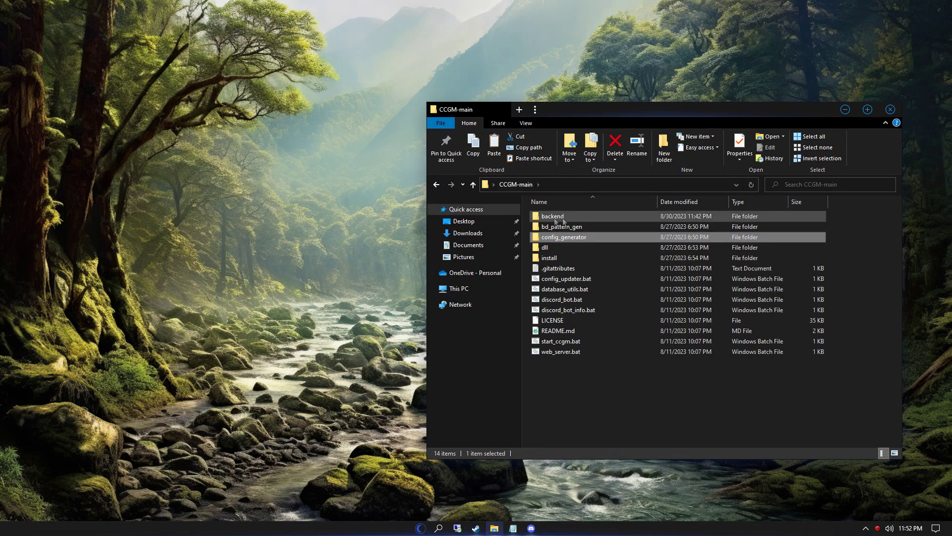
{"action": "double_click", "coordinate": [554, 217]}
{"action": "right_click", "coordinate": [827, 294]}
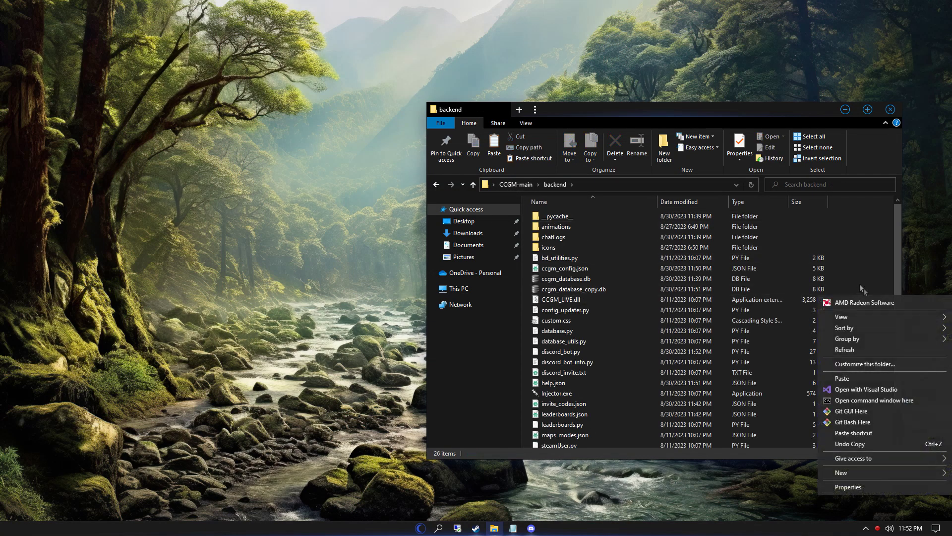
{"action": "left_click", "coordinate": [853, 378]}
{"action": "left_click", "coordinate": [445, 189]}
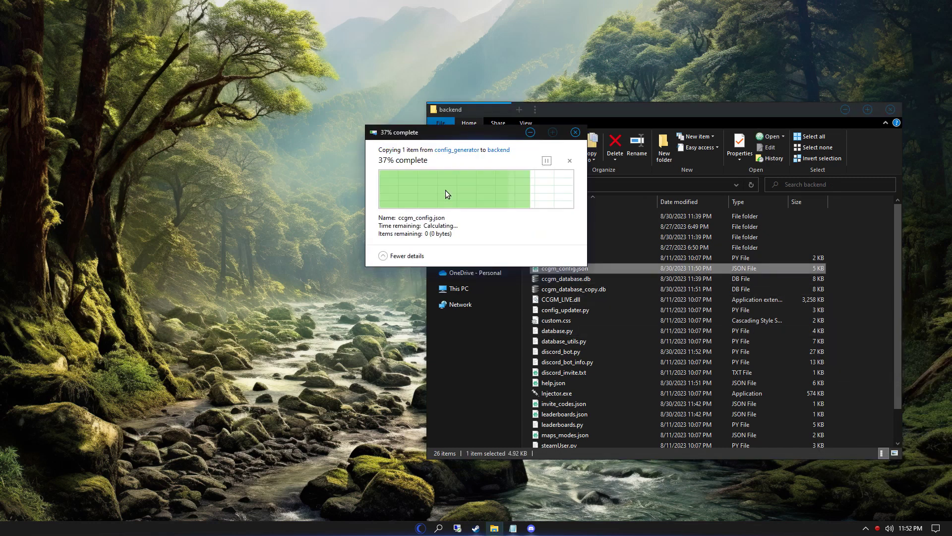
Run start_ccgm.bat from the CCGM-main folder and minimize its console window.
{"action": "left_click", "coordinate": [439, 189]}
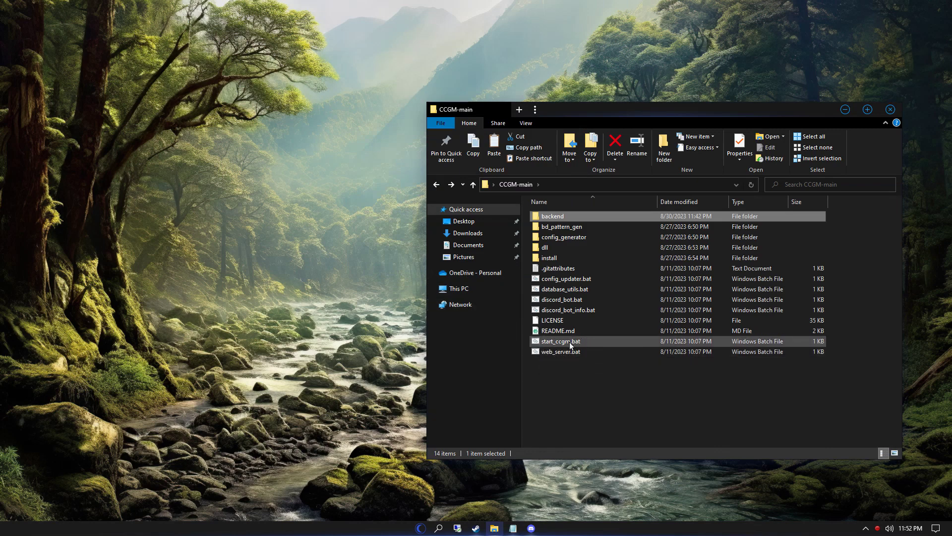
{"action": "double_click", "coordinate": [547, 341]}
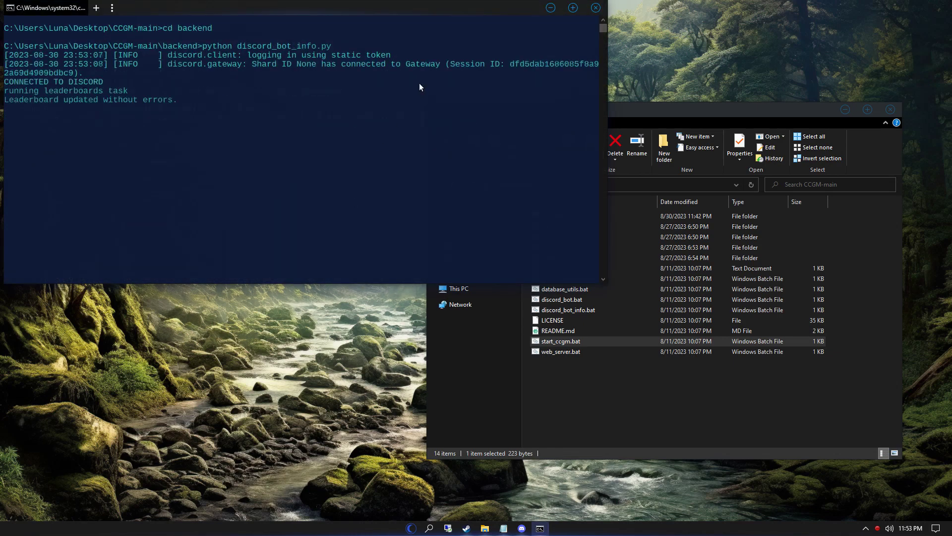
{"action": "left_click", "coordinate": [549, 8]}
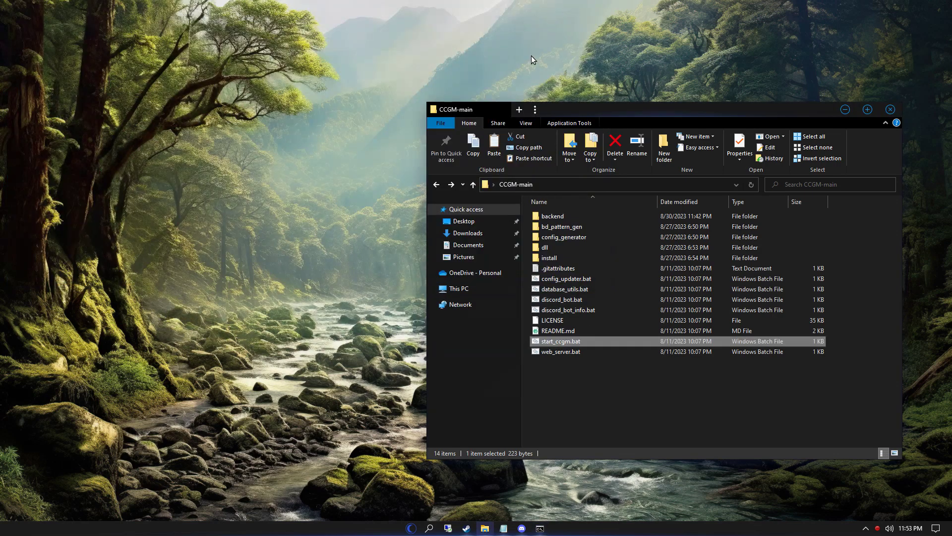
Switch to Discord and send the $sync command in the remote-commands channel of the CCGM DEMO server.
{"action": "left_click", "coordinate": [523, 529]}
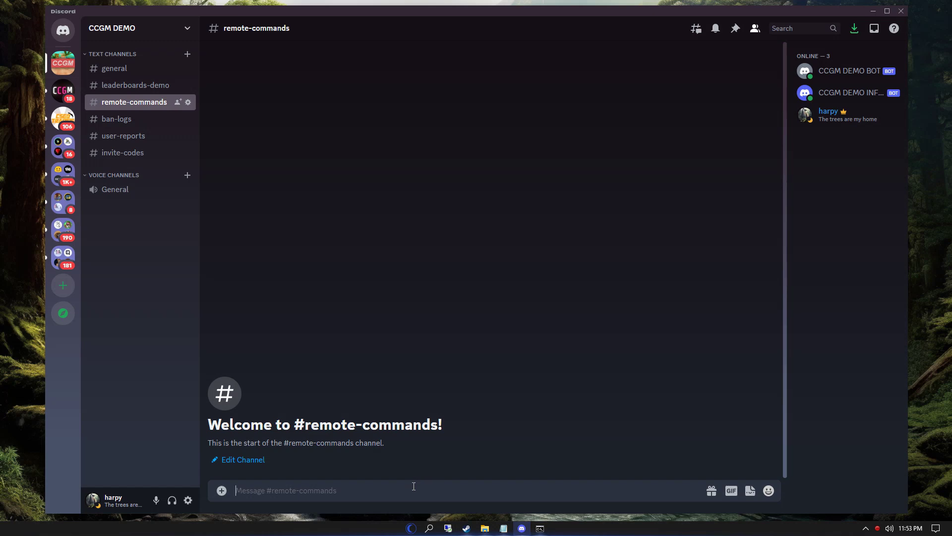
{"action": "type", "text": "$syn"}
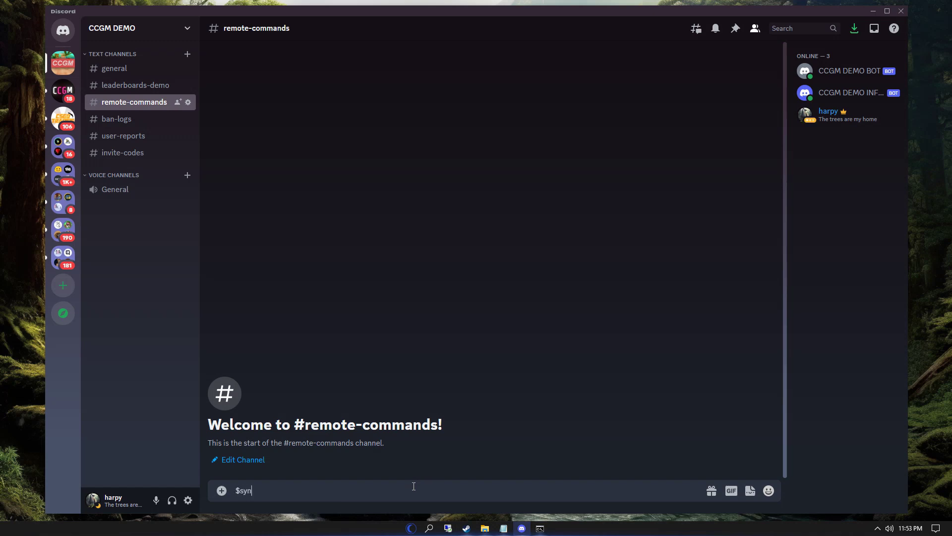
{"action": "type", "text": "c"}
{"action": "key", "text": "Return"}
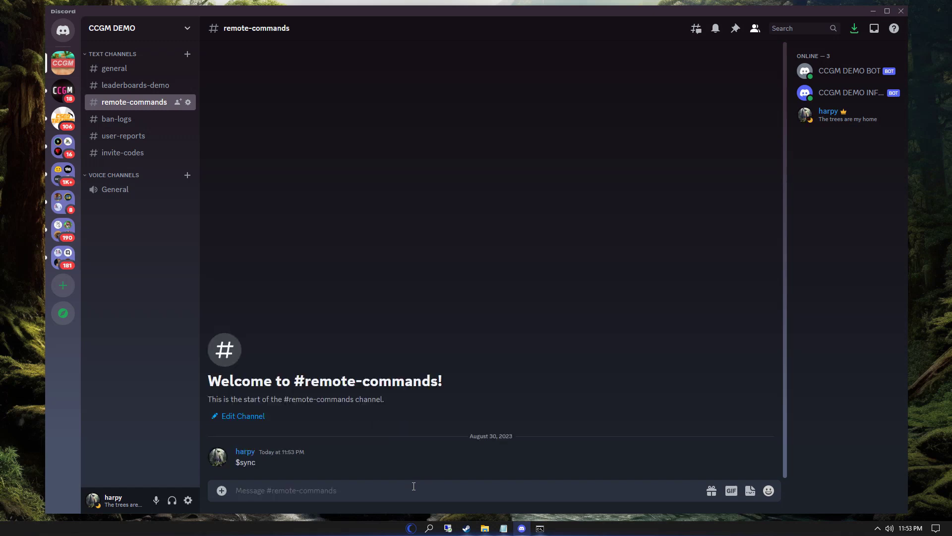
Look up the slash commands matching /ban in the remote-commands channel, and clear the message box.
{"action": "type", "text": "/ban"}
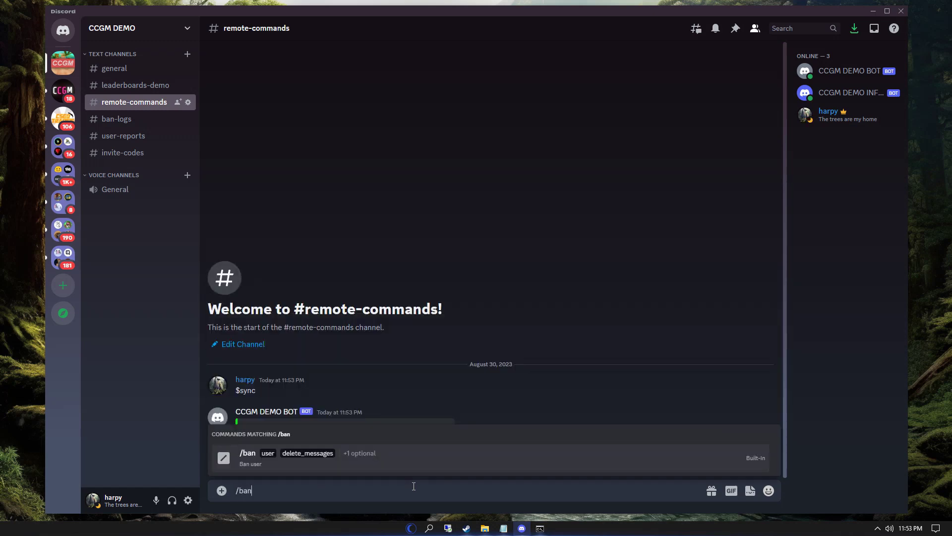
{"action": "key", "text": "BackSpace"}
{"action": "key", "text": "BackSpace"}
{"action": "key", "text": "BackSpace"}
{"action": "key", "text": "BackSpace"}
Quit Discord completely and launch it again to reload the slash commands.
{"action": "left_click", "coordinate": [878, 528]}
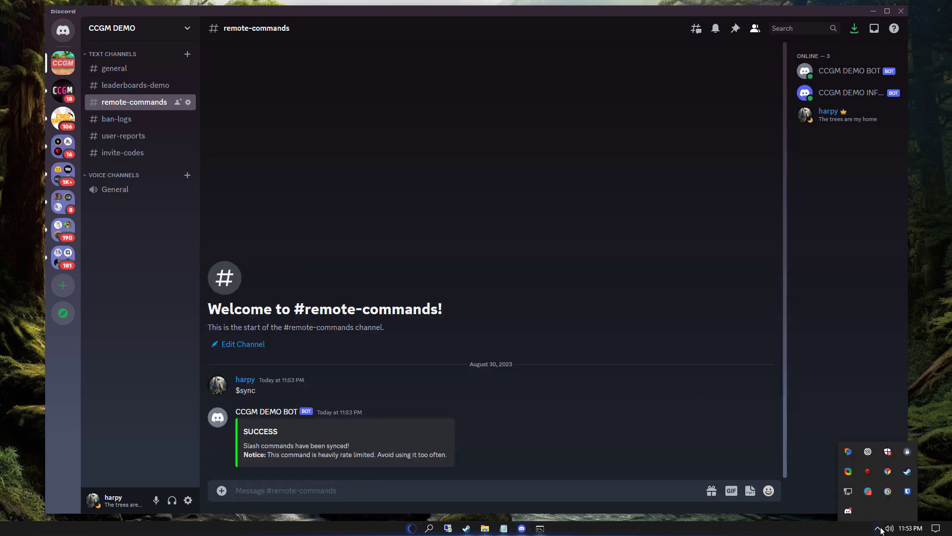
{"action": "right_click", "coordinate": [848, 510]}
{"action": "left_click", "coordinate": [876, 508]}
{"action": "left_click", "coordinate": [420, 528]}
{"action": "type", "text": "disc"}
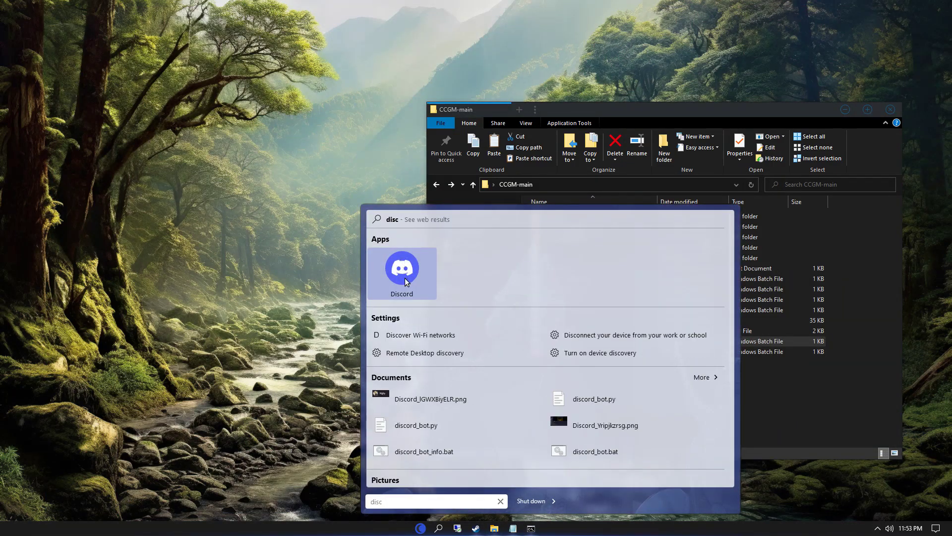
{"action": "left_click", "coordinate": [405, 278]}
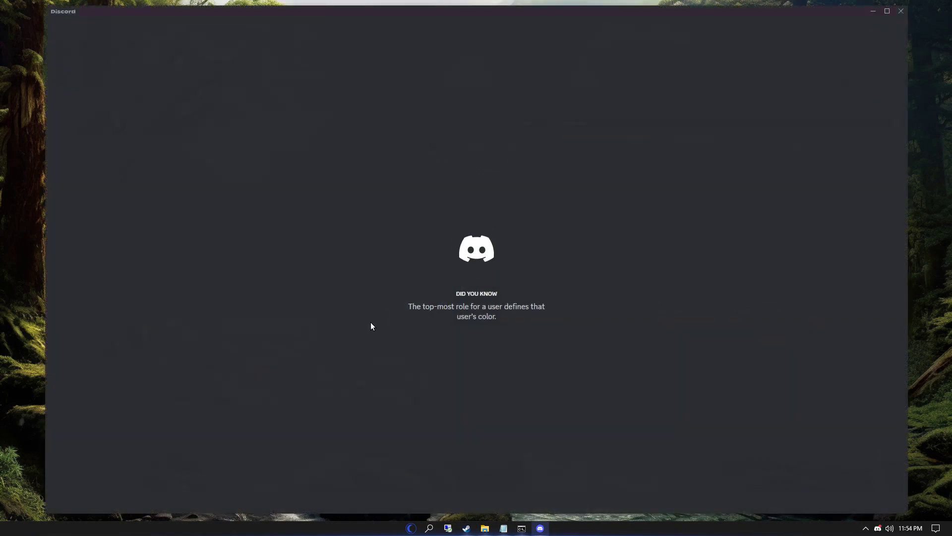
Check the restarted Discord for CCGM DEMO BOT commands matching /ban, and erase the command name after the slash.
{"action": "type", "text": "/ban"}
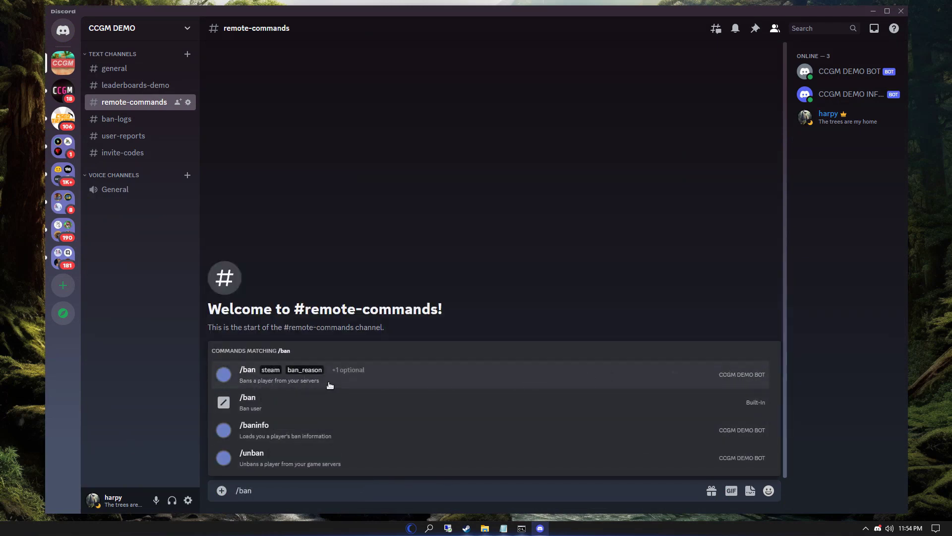
{"action": "key", "text": "BackSpace"}
{"action": "key", "text": "BackSpace"}
{"action": "key", "text": "BackSpace"}
Run the bot's /help command with help_type discord in remote-commands, and review the Discord Help list from its beginning.
{"action": "type", "text": "help"}
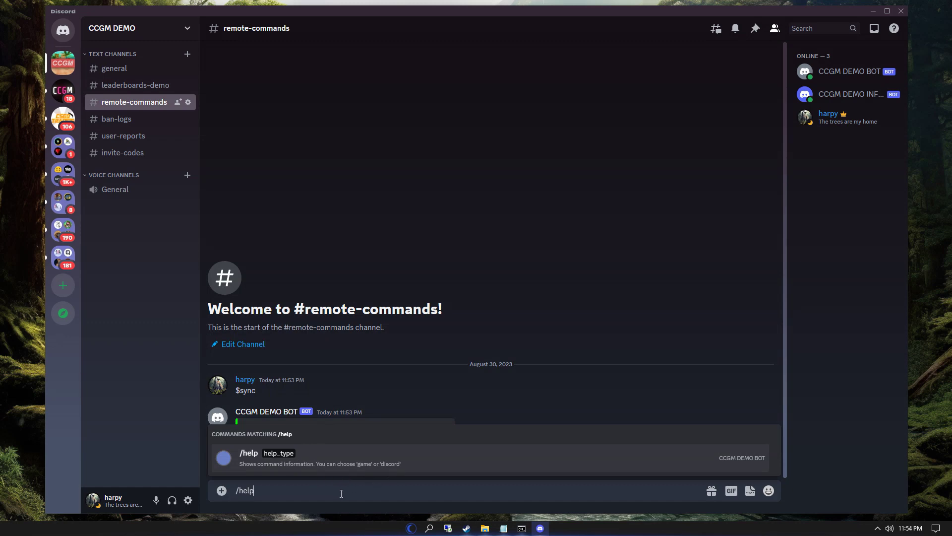
{"action": "key", "text": "Tab"}
{"action": "type", "text": "commands"}
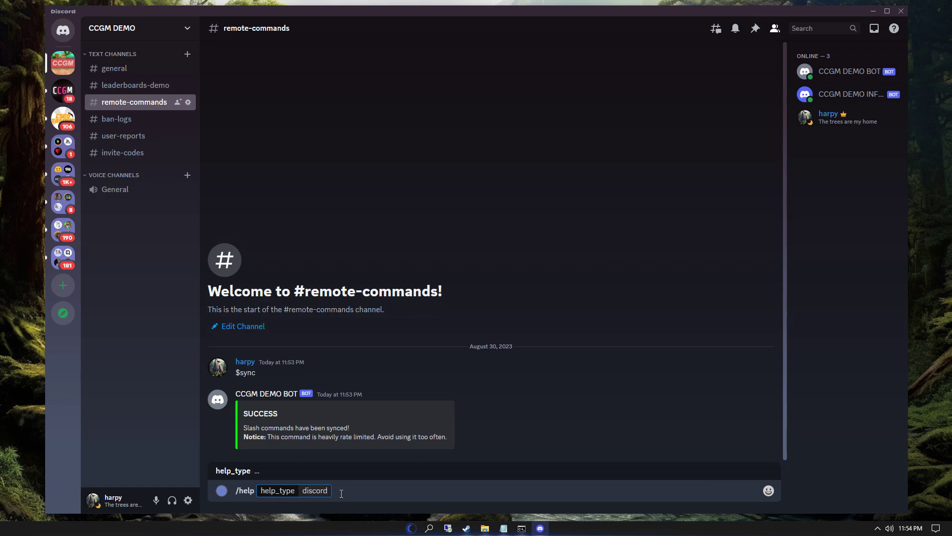
{"action": "key", "text": "Return"}
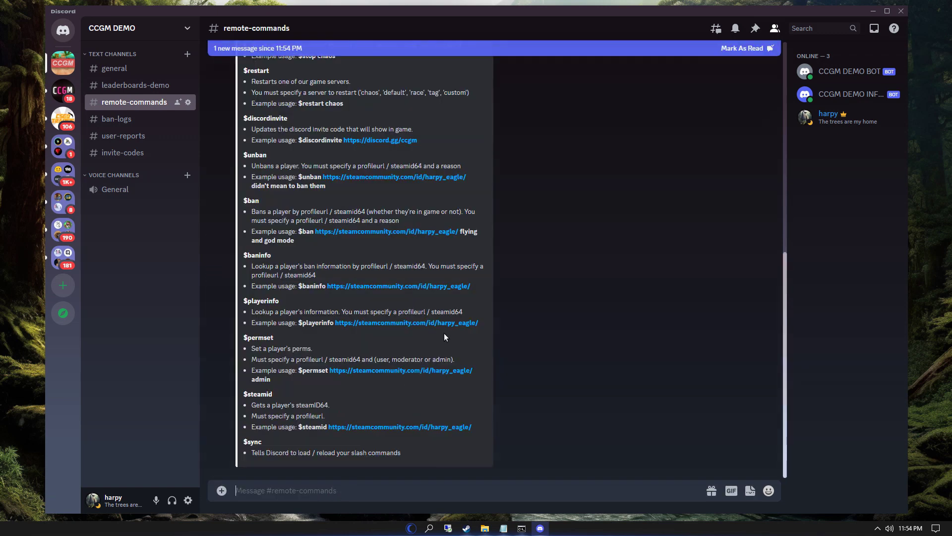
{"action": "scroll", "coordinate": [373, 416], "scroll_direction": "up", "scroll_amount": 5}
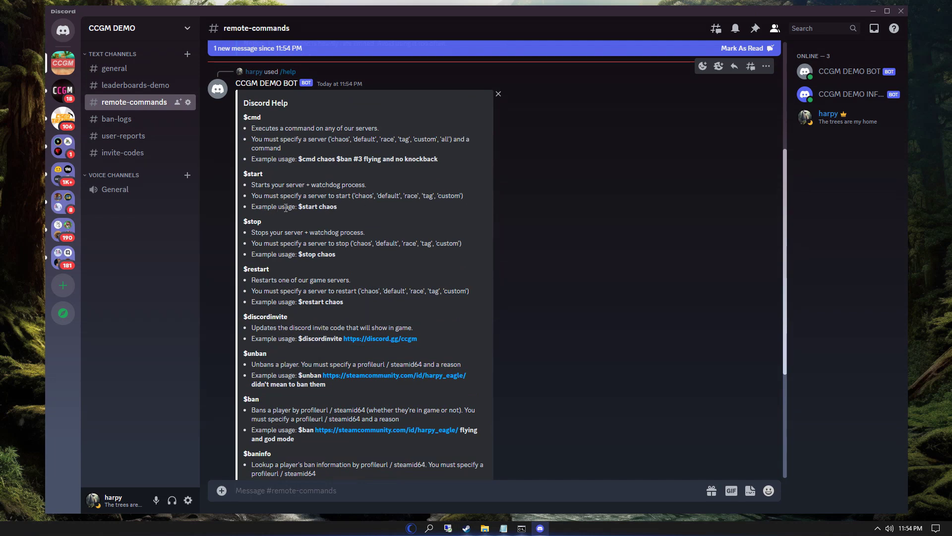
Review the rest of the Discord Help list and start the demo server by sending "$start demo" in remote-commands.
{"action": "scroll", "coordinate": [445, 327], "scroll_direction": "down", "scroll_amount": 5}
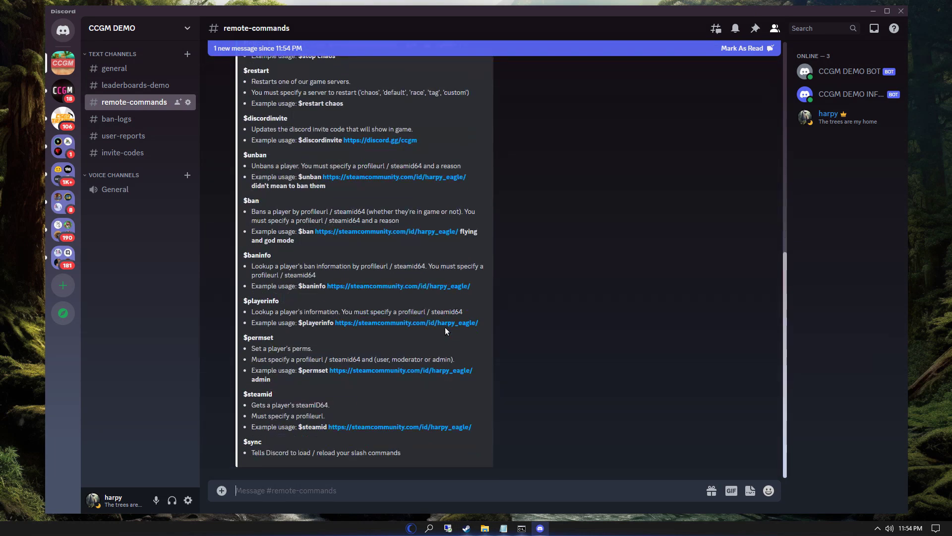
{"action": "type", "text": "$start"}
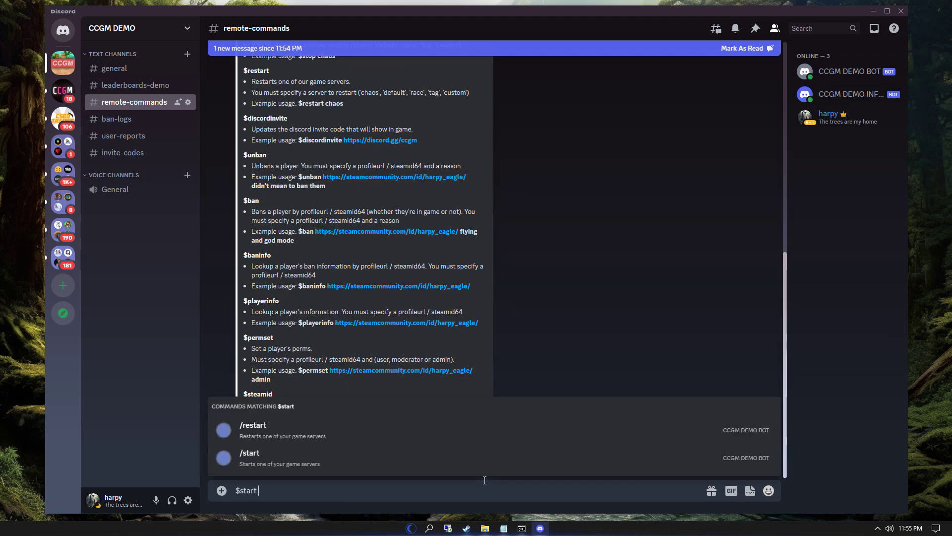
{"action": "type", "text": " demo"}
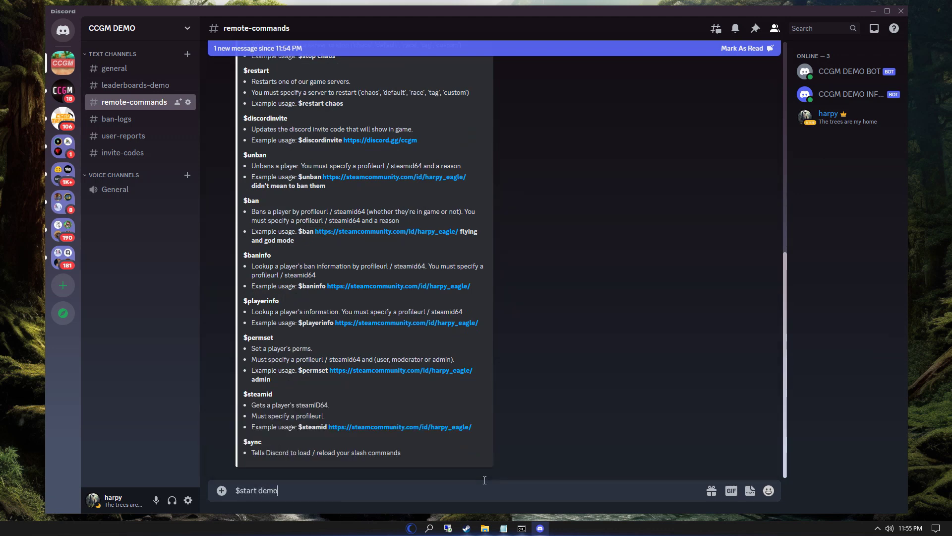
{"action": "key", "text": "Return"}
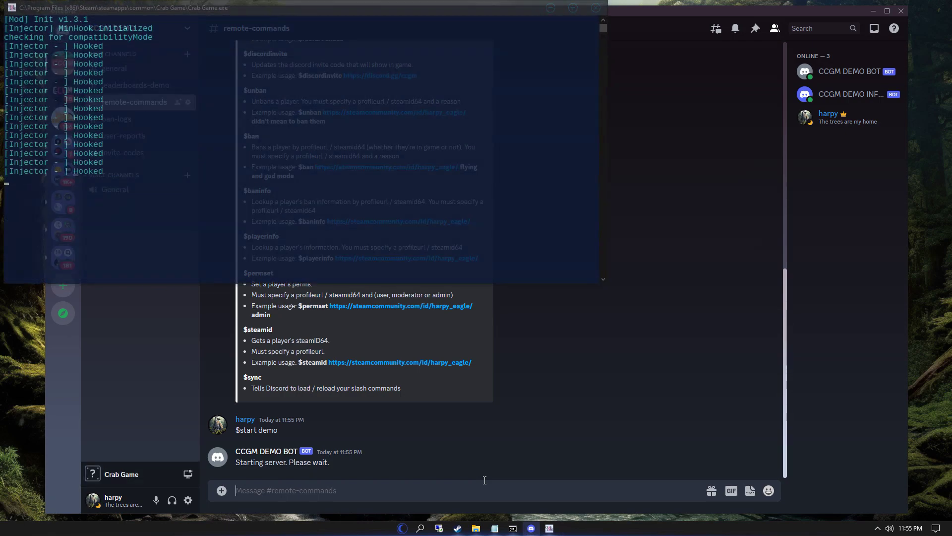
Switch to the running Crab Game window and request the in-game command list by sending "!help" in the game chat.
{"action": "mouse_move", "coordinate": [557, 529]}
{"action": "left_click", "coordinate": [499, 485]}
{"action": "key", "text": "w"}
{"action": "key", "text": "Return"}
{"action": "type", "text": "/help"}
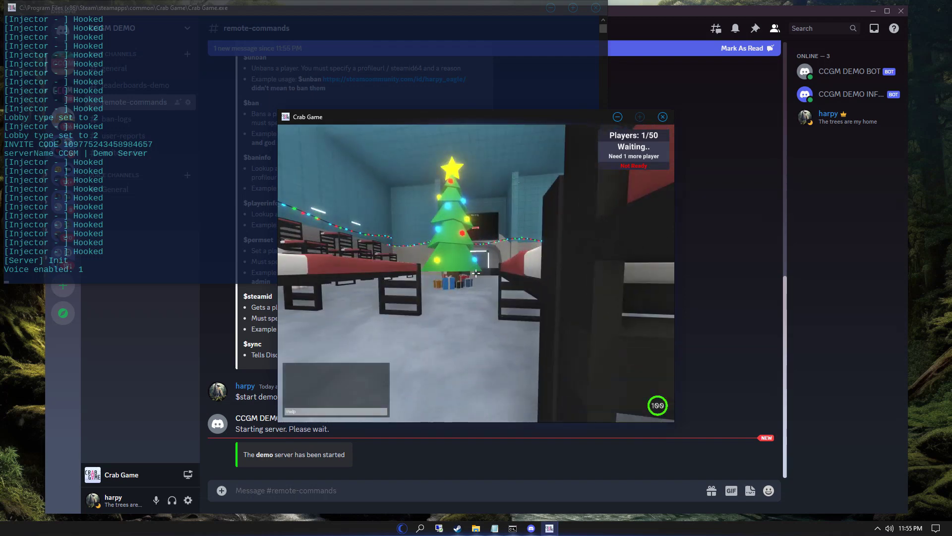
{"action": "key", "text": "Return"}
{"action": "key", "text": "w"}
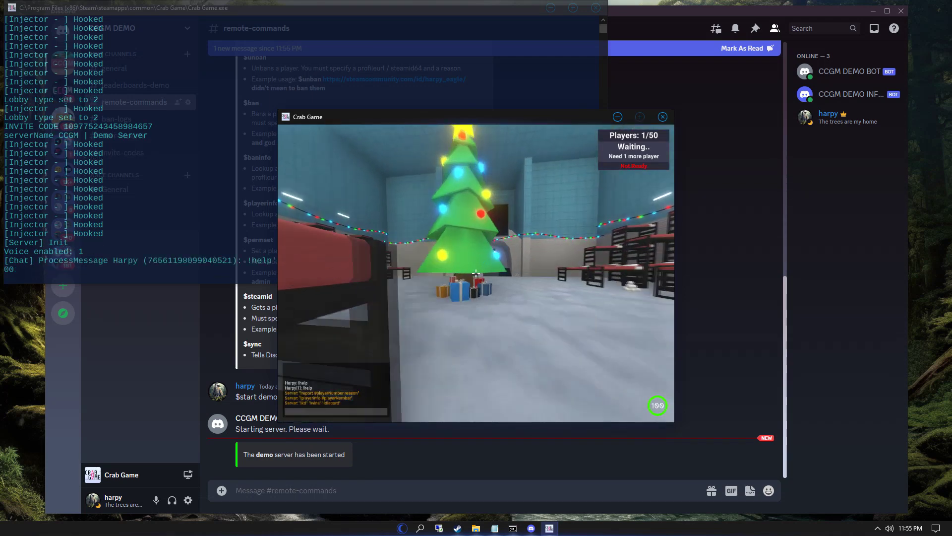
Pause the game and request the in-game command help from the bot by sending "$help game" in Discord's remote-commands channel.
{"action": "key", "text": "Escape"}
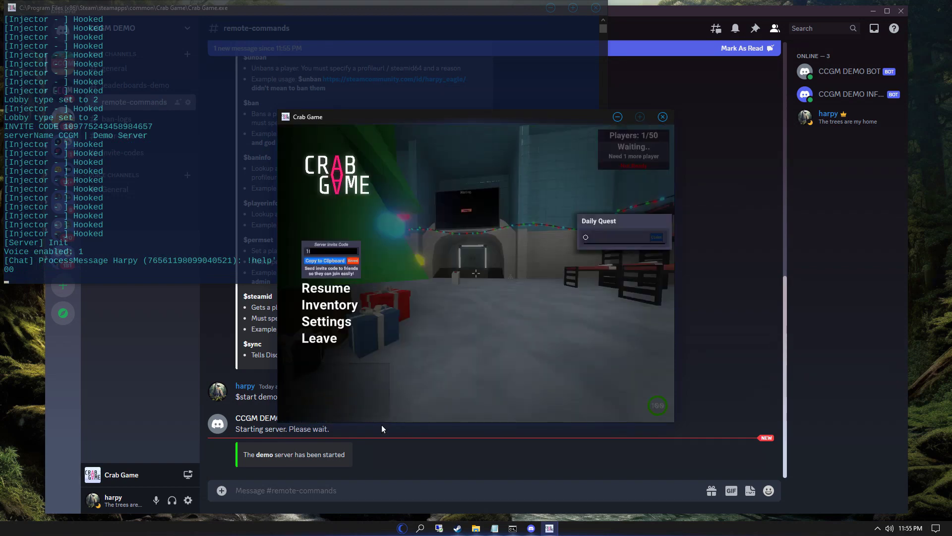
{"action": "type", "text": "$help game"}
{"action": "key", "text": "Return"}
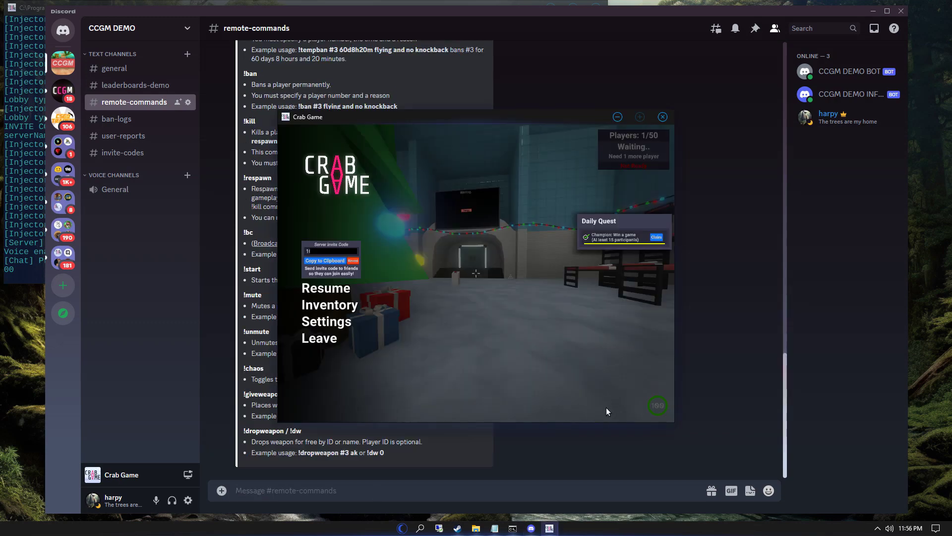
Close the running Crab Game window and switch to the game library in Steam.
{"action": "mouse_move", "coordinate": [550, 528]}
{"action": "left_click", "coordinate": [634, 453]}
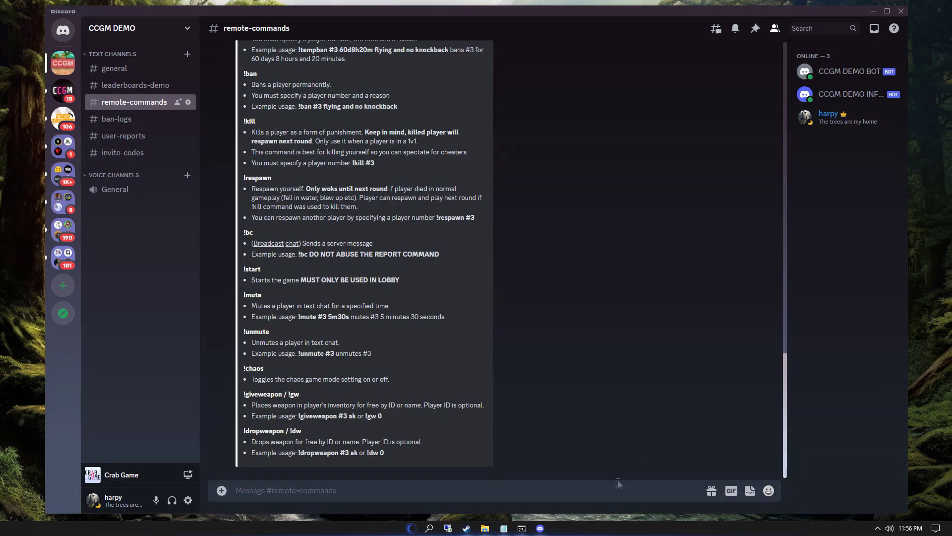
{"action": "left_click", "coordinate": [466, 528]}
{"action": "left_click", "coordinate": [93, 23]}
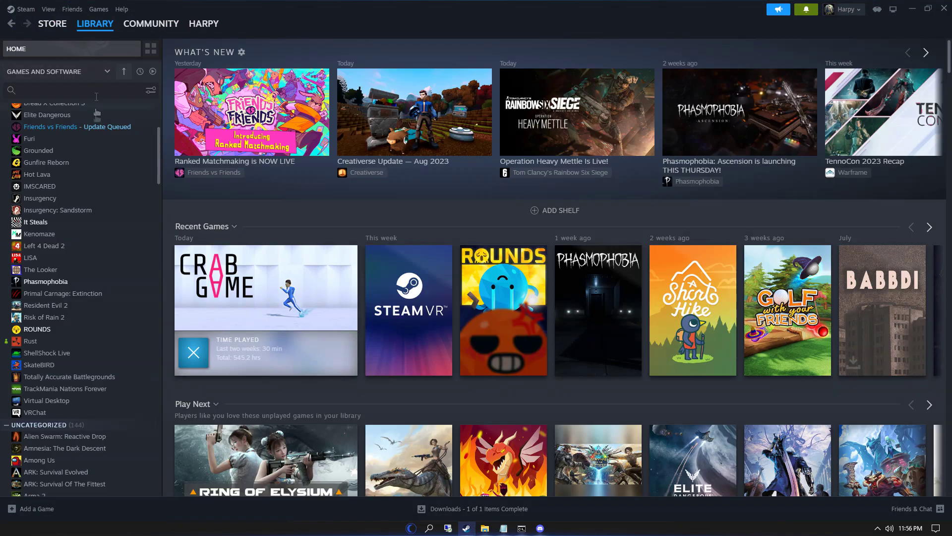
Shut down CCGM by closing its command windows, including discord_bot_info.bat, and the restarted Crab Game server.
{"action": "mouse_move", "coordinate": [513, 531]}
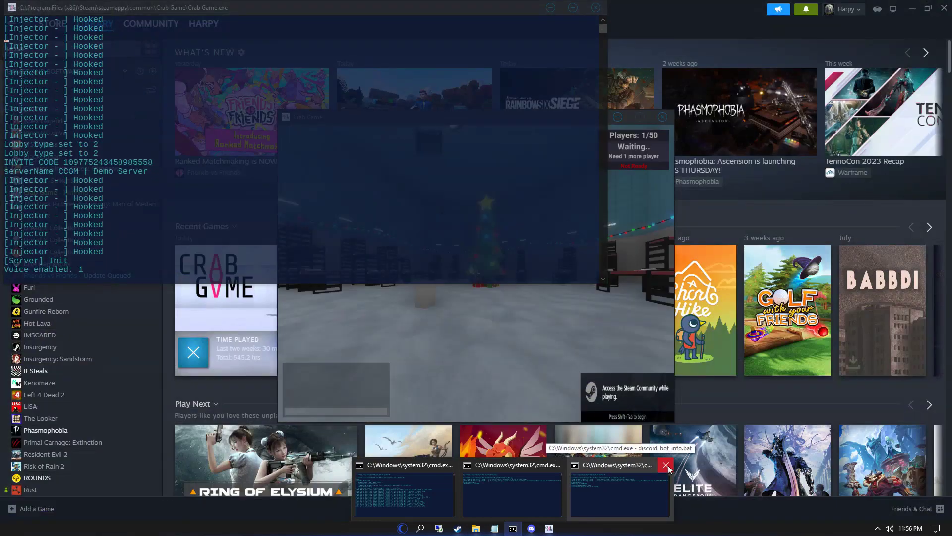
{"action": "left_click", "coordinate": [666, 464]}
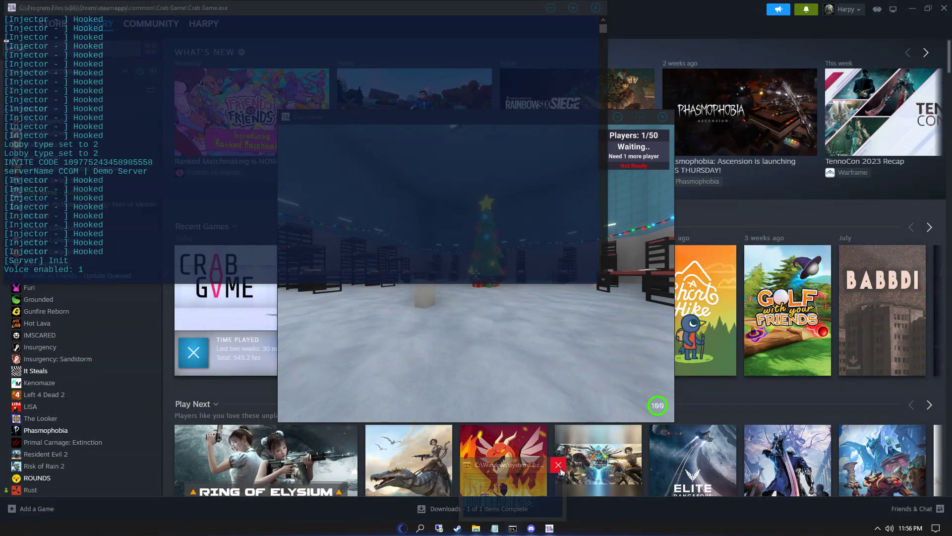
{"action": "mouse_move", "coordinate": [559, 471]}
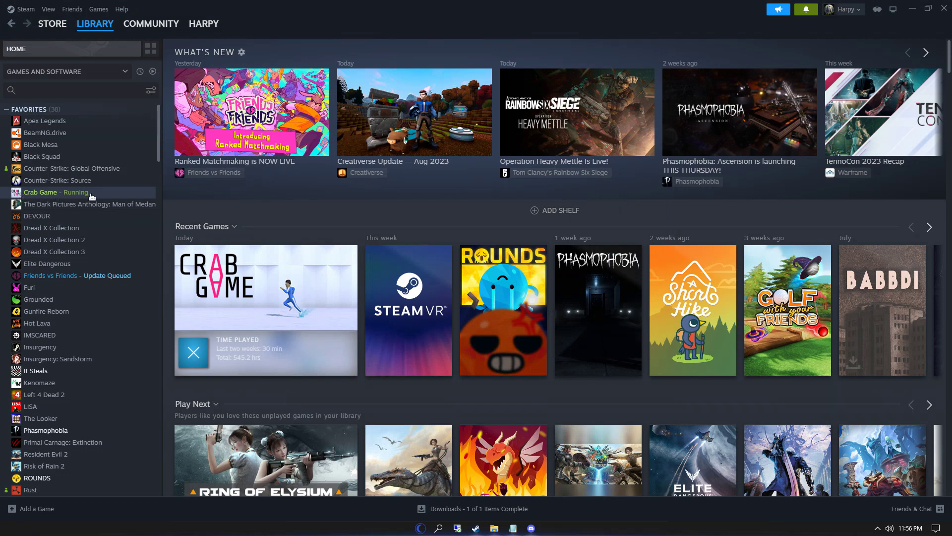
Open Crab Game's properties in the Steam library and set its launch options to "-batchmode".
{"action": "right_click", "coordinate": [56, 199]}
{"action": "mouse_move", "coordinate": [61, 243]}
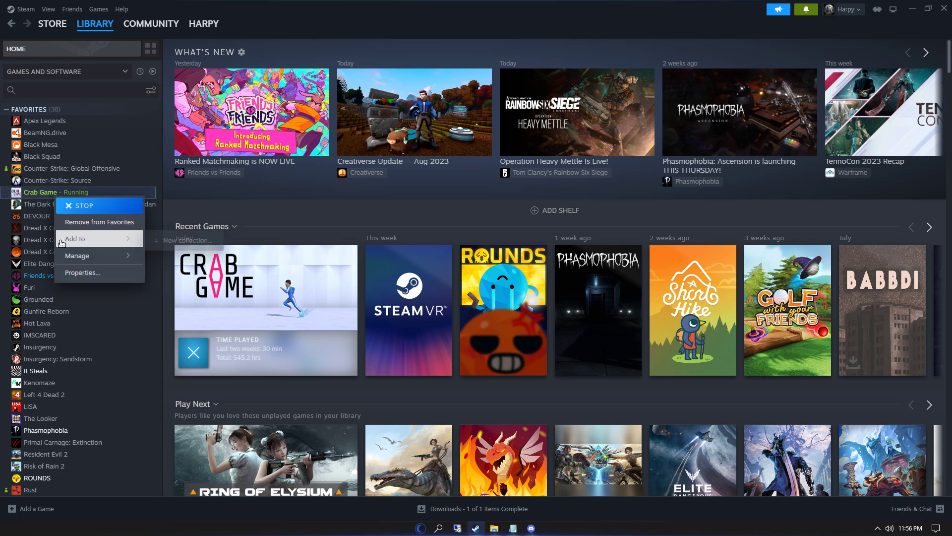
{"action": "left_click", "coordinate": [80, 274]}
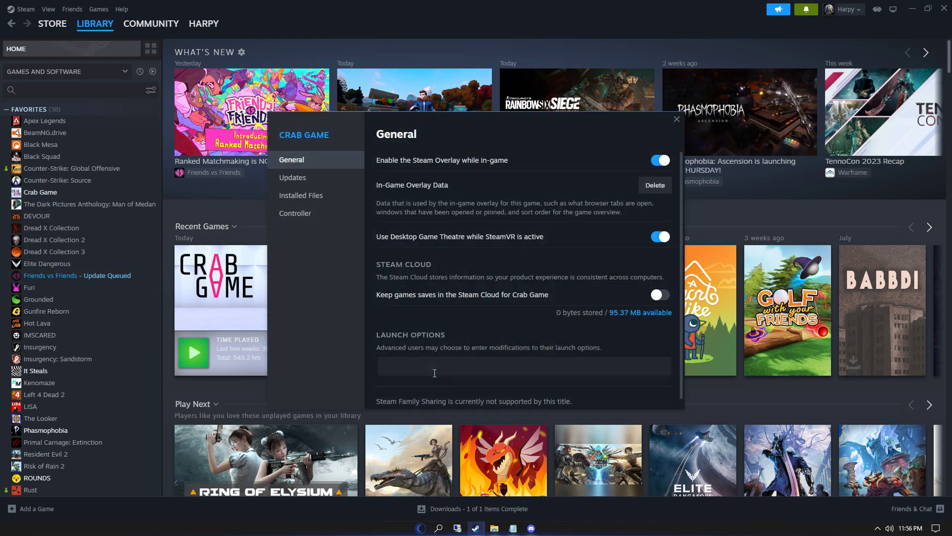
{"action": "left_click", "coordinate": [434, 373]}
{"action": "type", "text": "-batchmode"}
Relaunch CCGM by running start_ccgm.bat from the CCGM-main folder in File Explorer.
{"action": "left_click", "coordinate": [494, 528]}
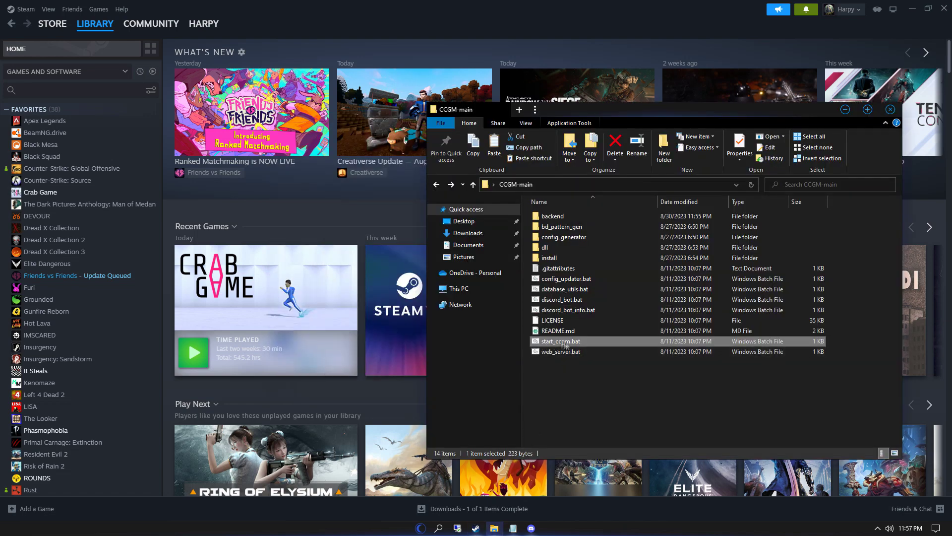
{"action": "double_click", "coordinate": [561, 341]}
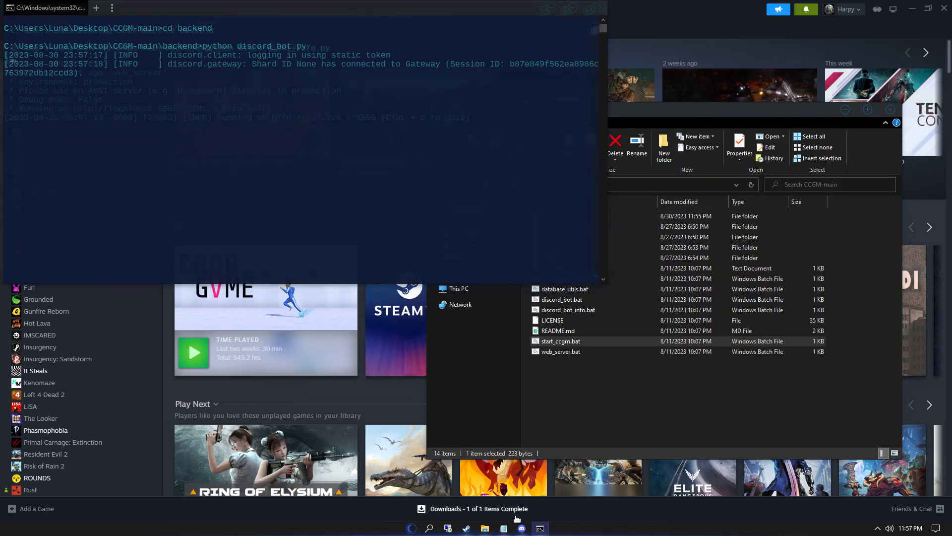
Run the bot's /start command in Discord with server_short_name demo, and bring up the launched Crab Game server console.
{"action": "left_click", "coordinate": [521, 528]}
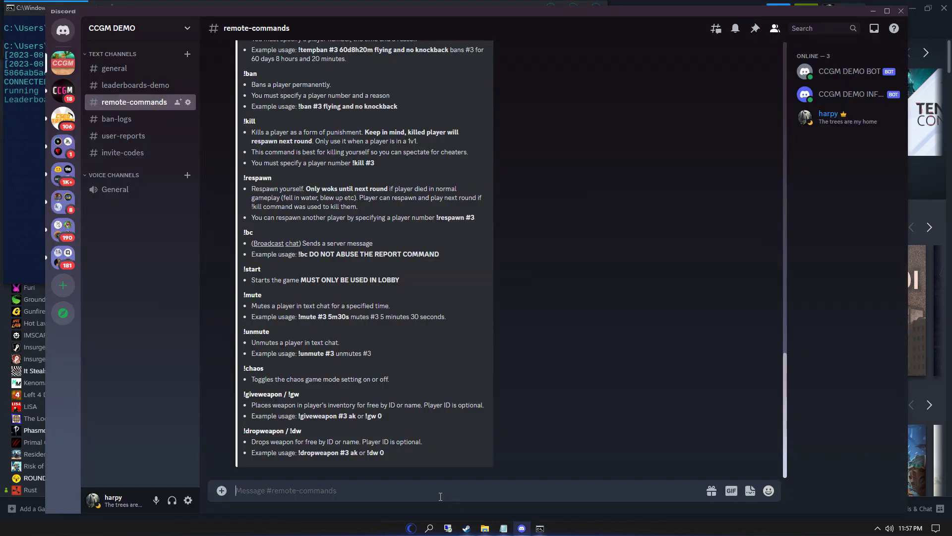
{"action": "type", "text": "/start"}
{"action": "key", "text": "Tab"}
{"action": "type", "text": "demo"}
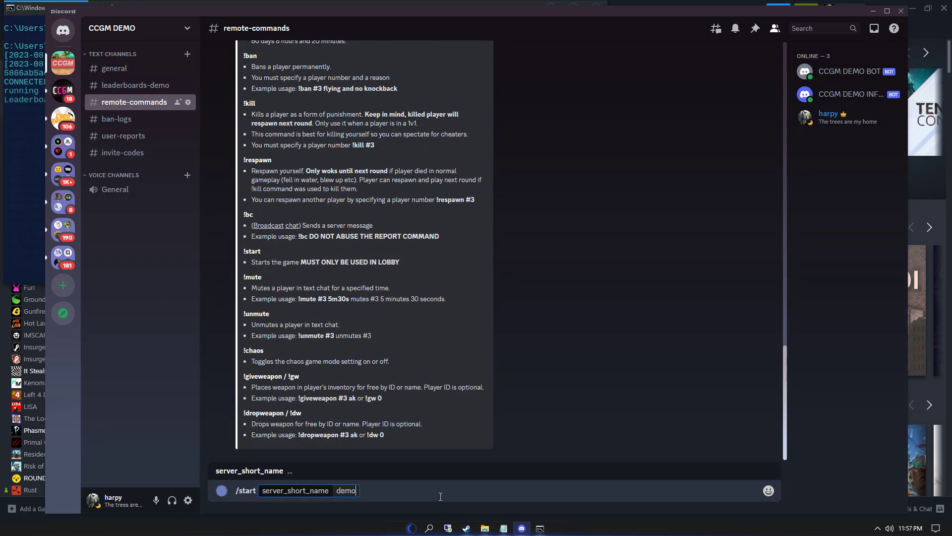
{"action": "key", "text": "Return"}
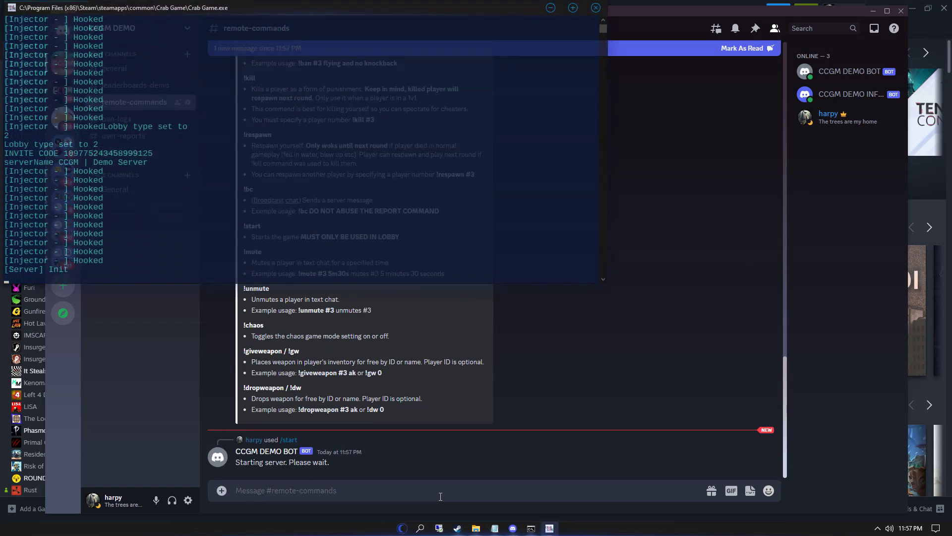
{"action": "left_click", "coordinate": [550, 528]}
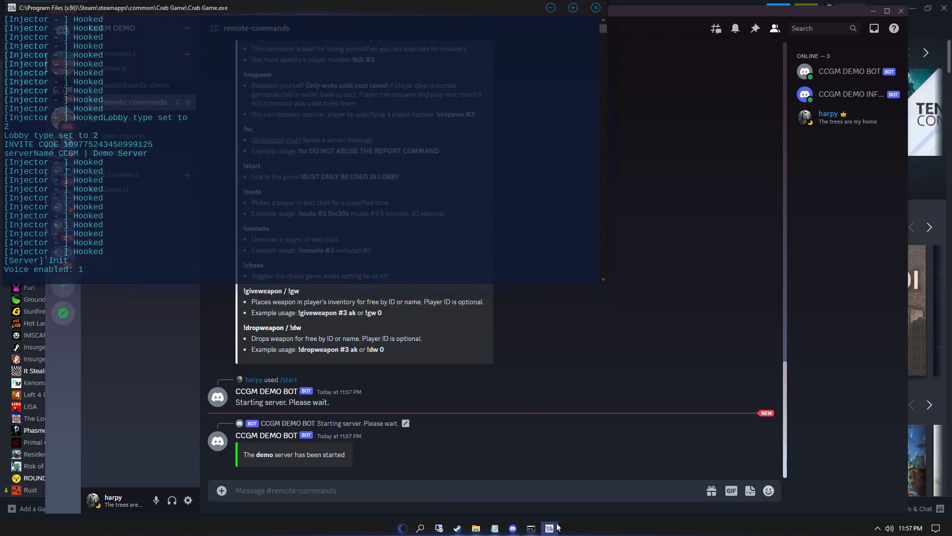